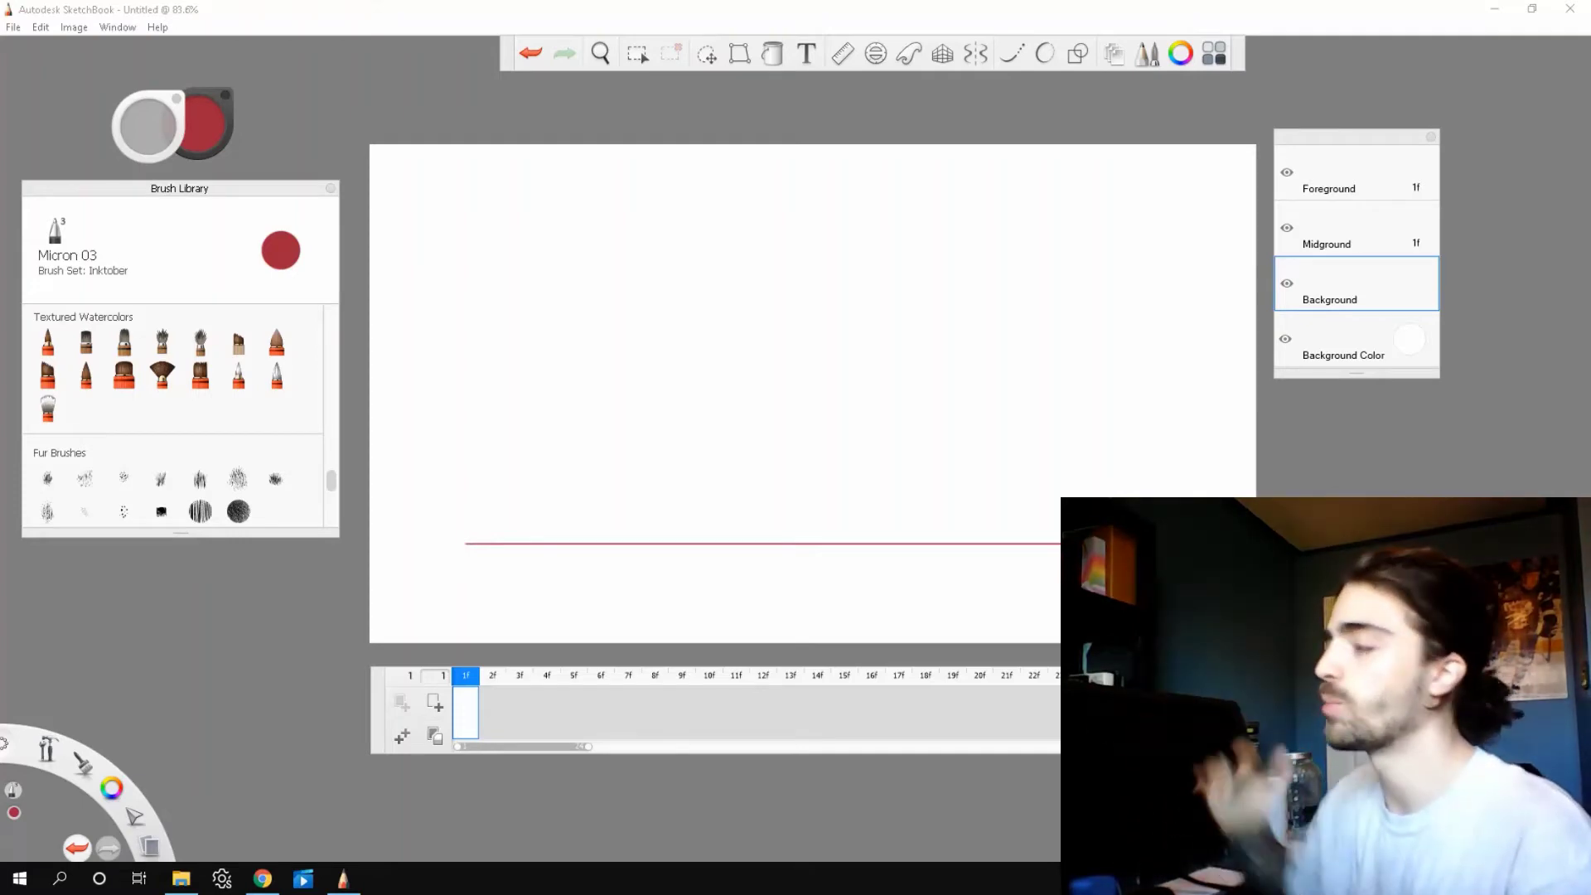
pyautogui.moveTo(614, 172); pyautogui.dragTo(613, 174)
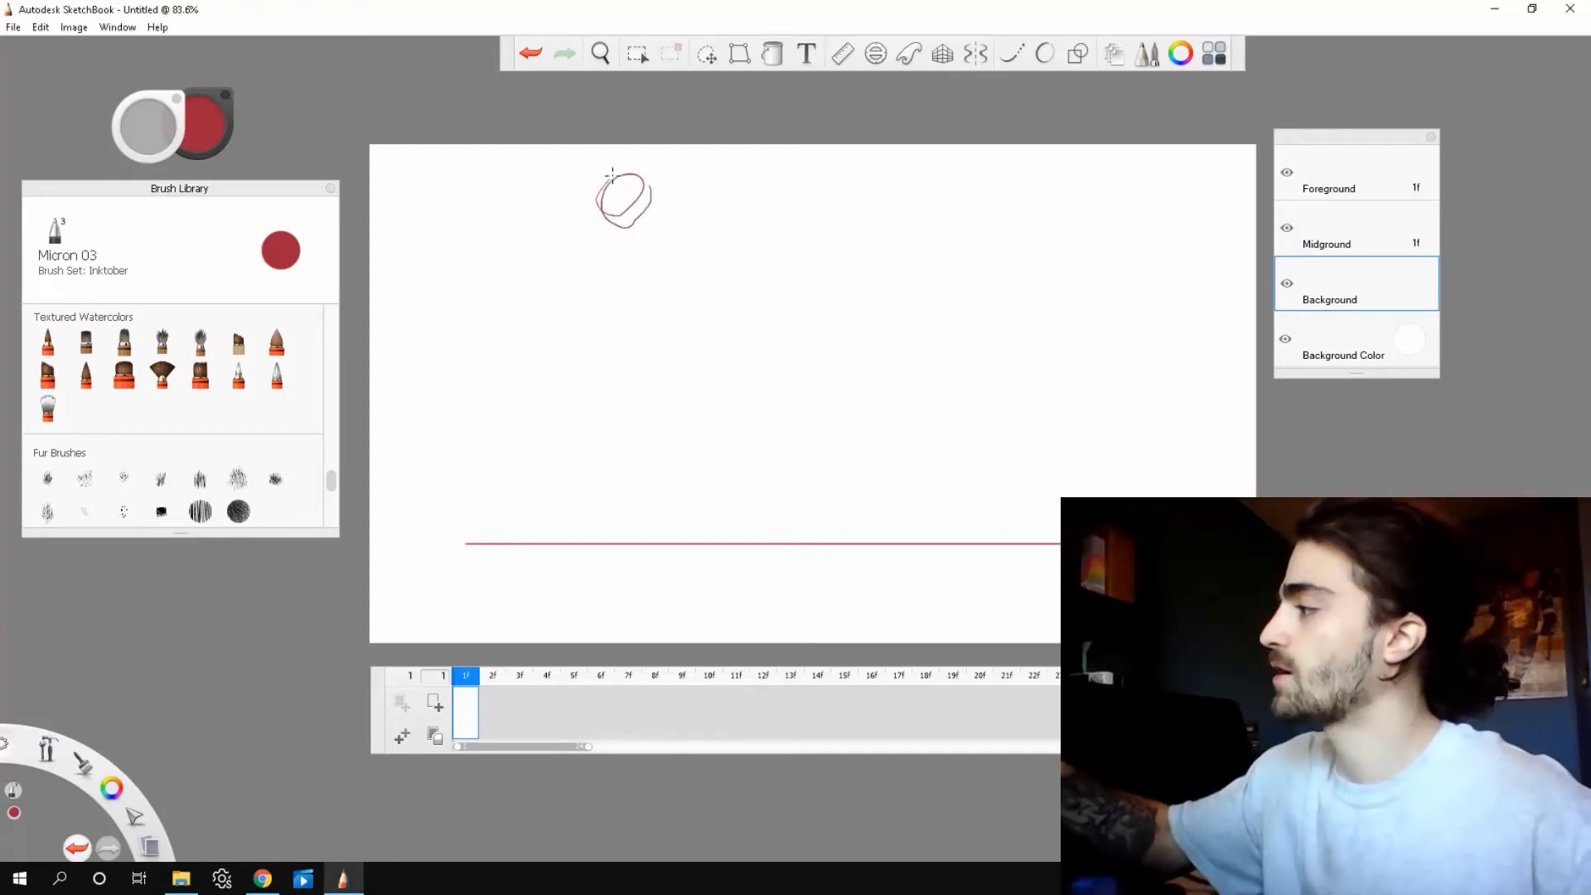
pyautogui.moveTo(626, 501); pyautogui.dragTo(623, 504)
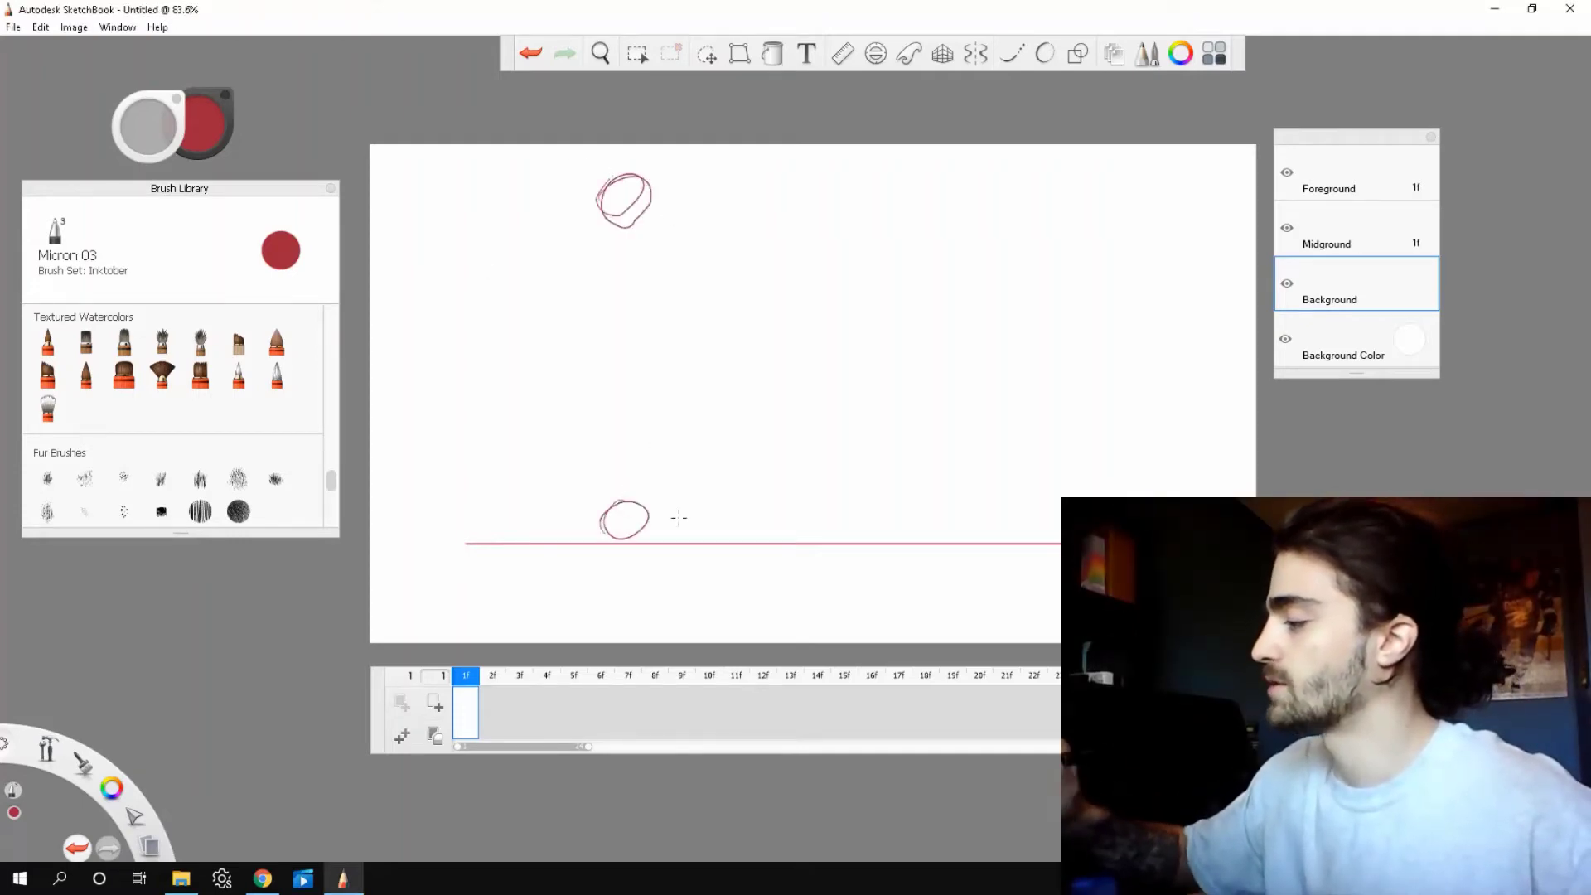
pyautogui.hotkey('ctrl', 'z')
pyautogui.hotkey('ctrl', 'z')
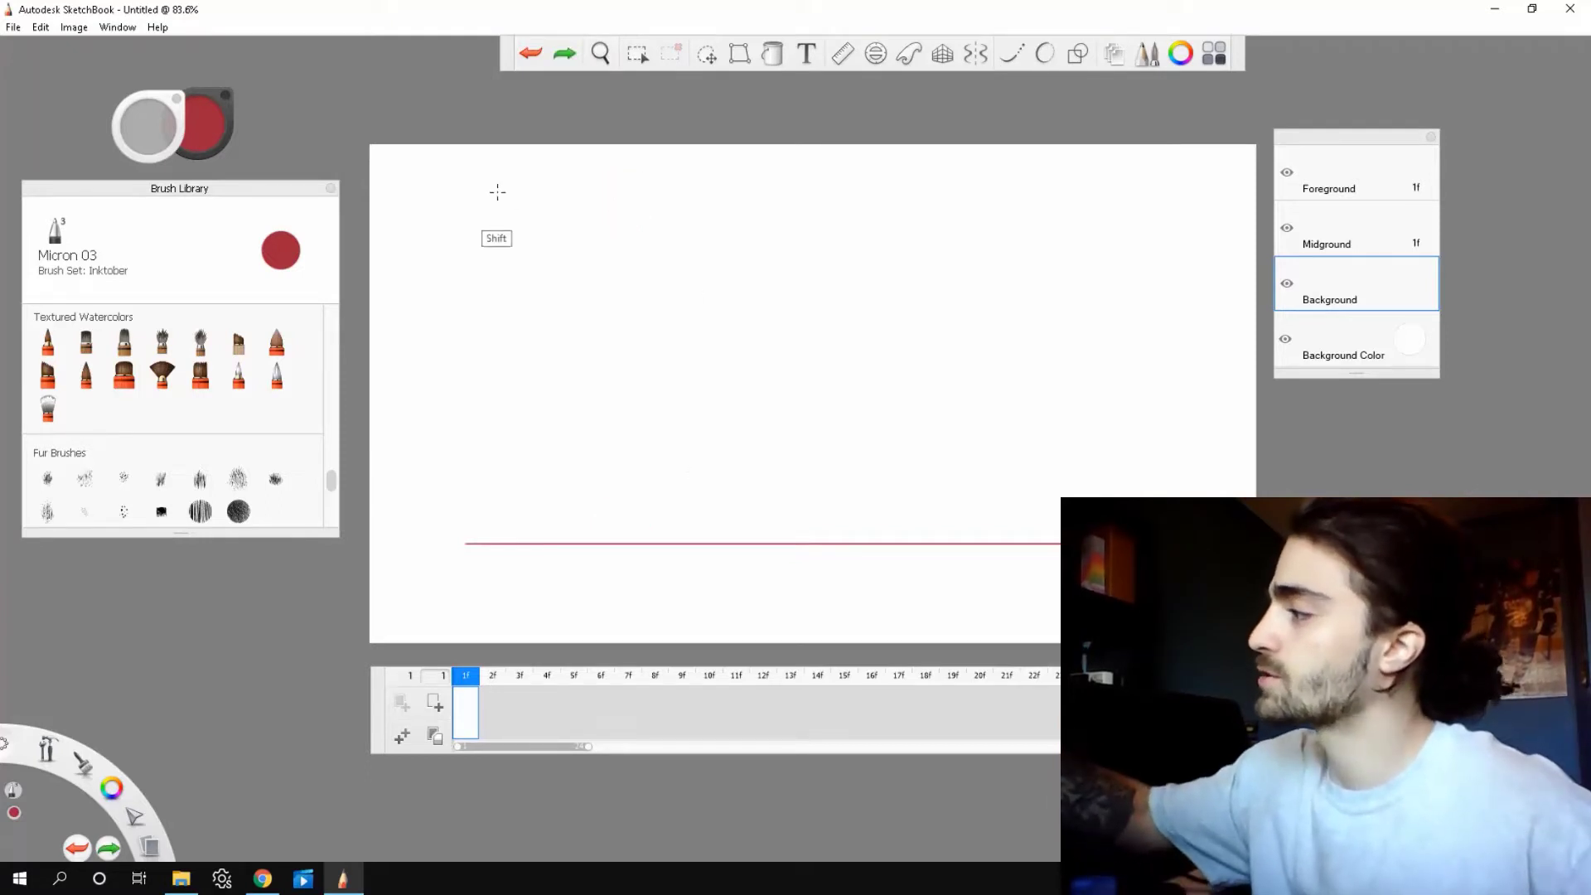
# - Draw a vertical timing chart above the ground line with end ticks, circled frame numbers 1 and 7, and a downward arrow beside it
pyautogui.moveTo(498, 189); pyautogui.dragTo(497, 510)
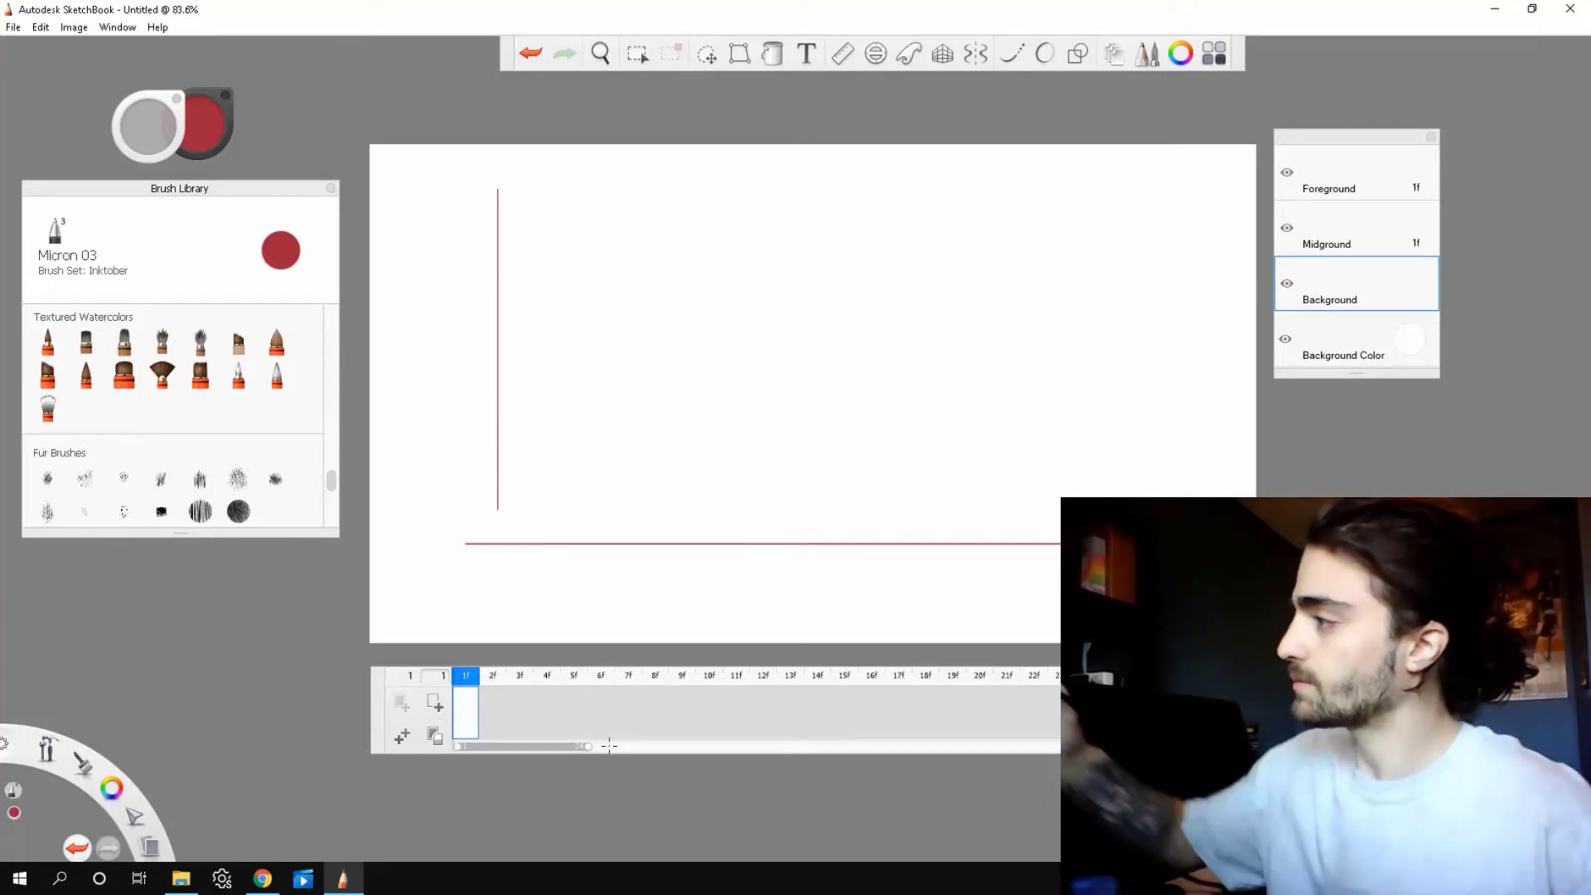
pyautogui.moveTo(480, 186); pyautogui.dragTo(515, 186)
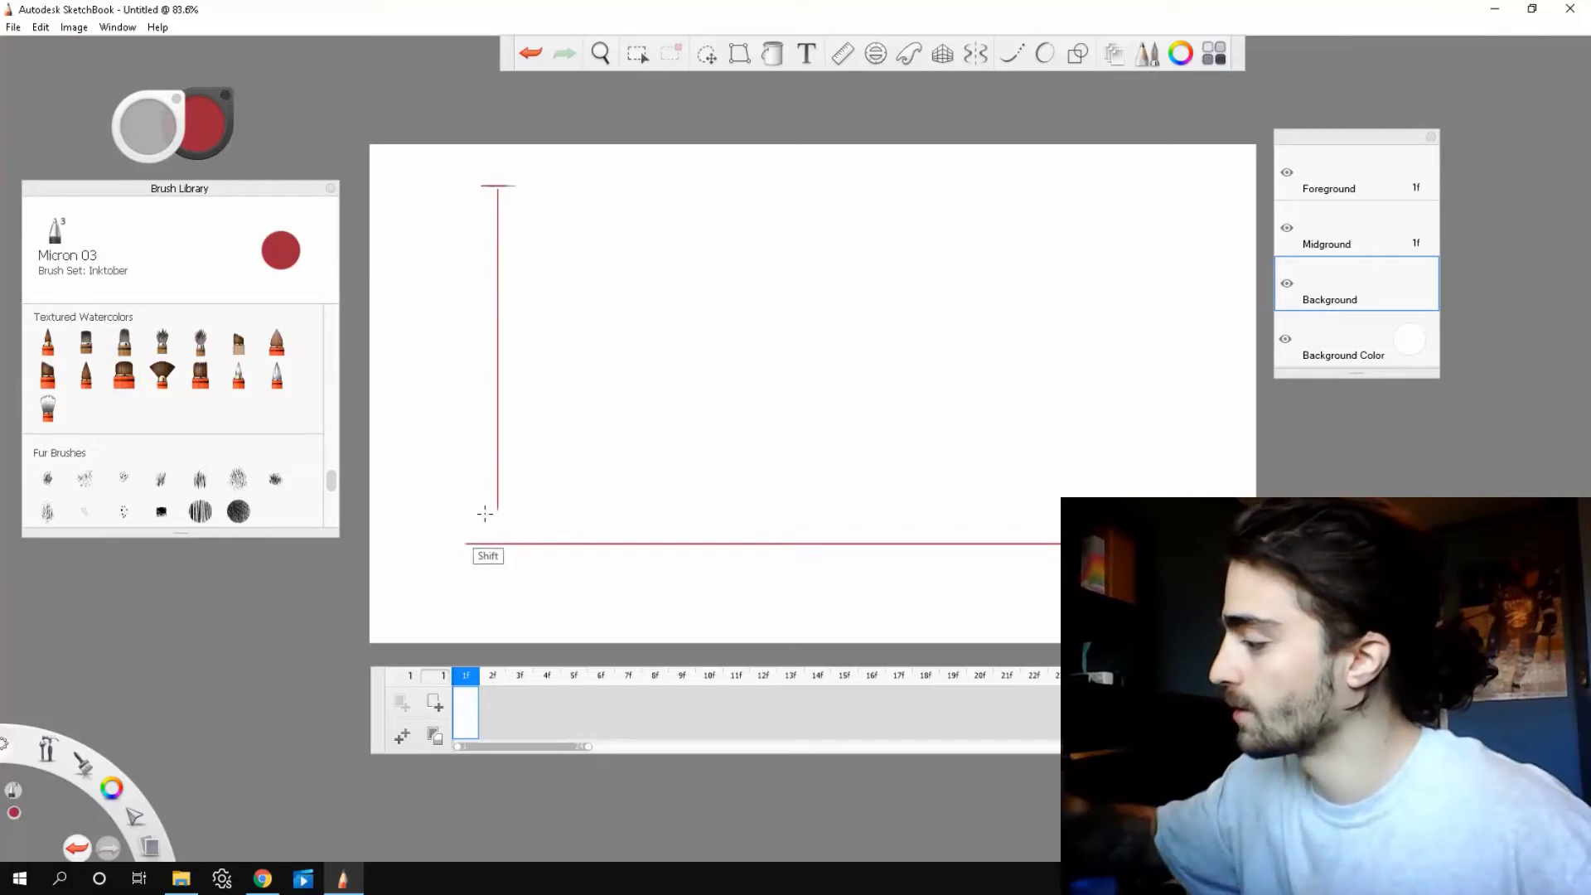
pyautogui.moveTo(484, 514); pyautogui.dragTo(509, 514)
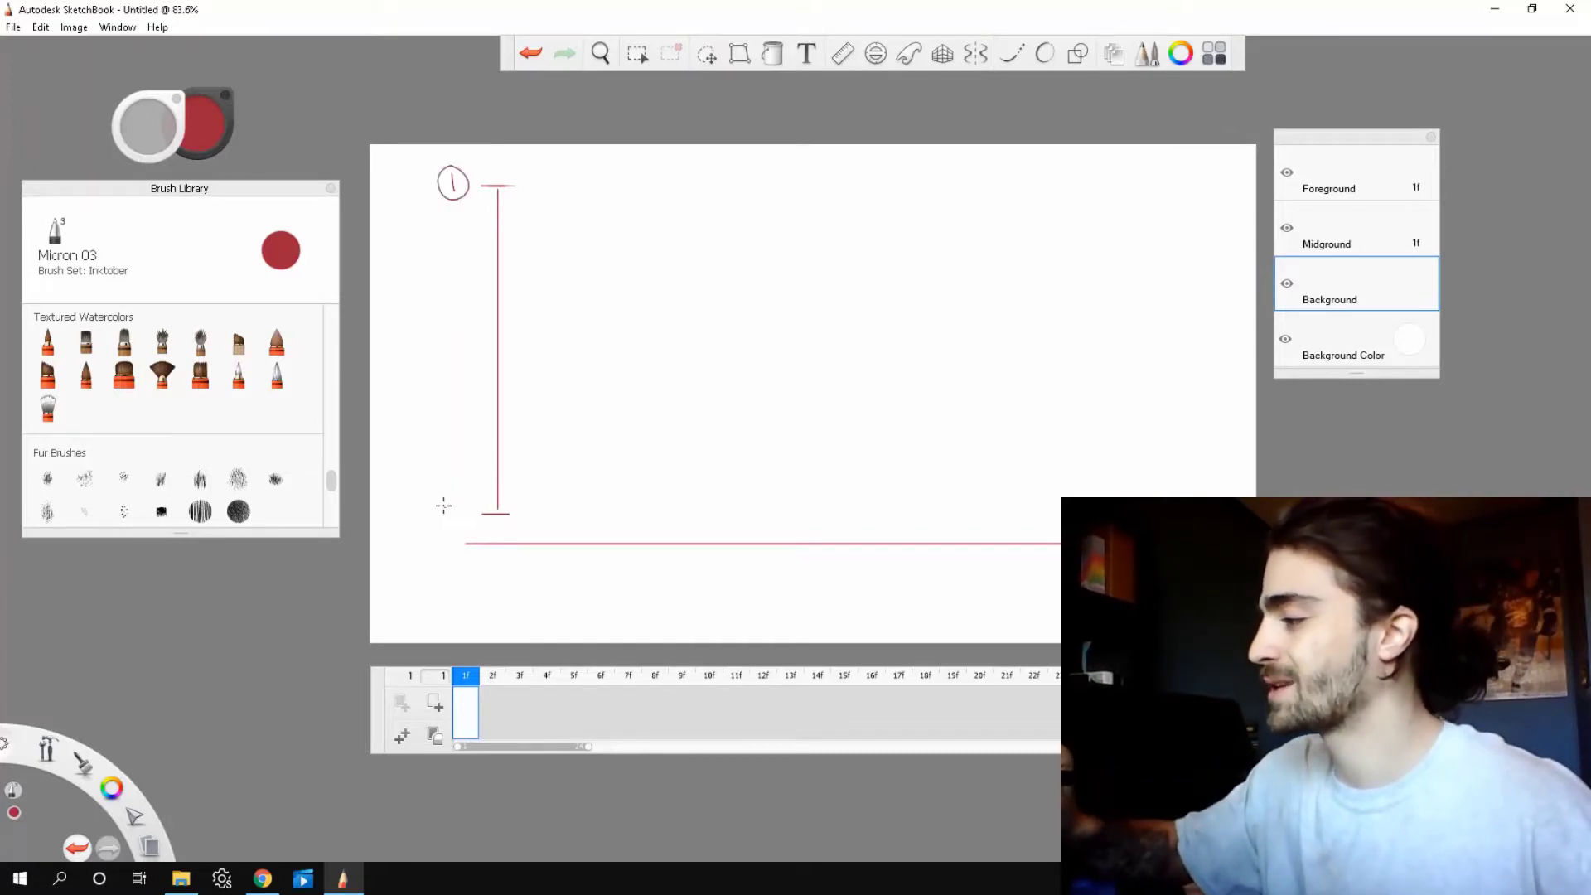
pyautogui.moveTo(456, 495); pyautogui.dragTo(449, 496)
pyautogui.press('shift')
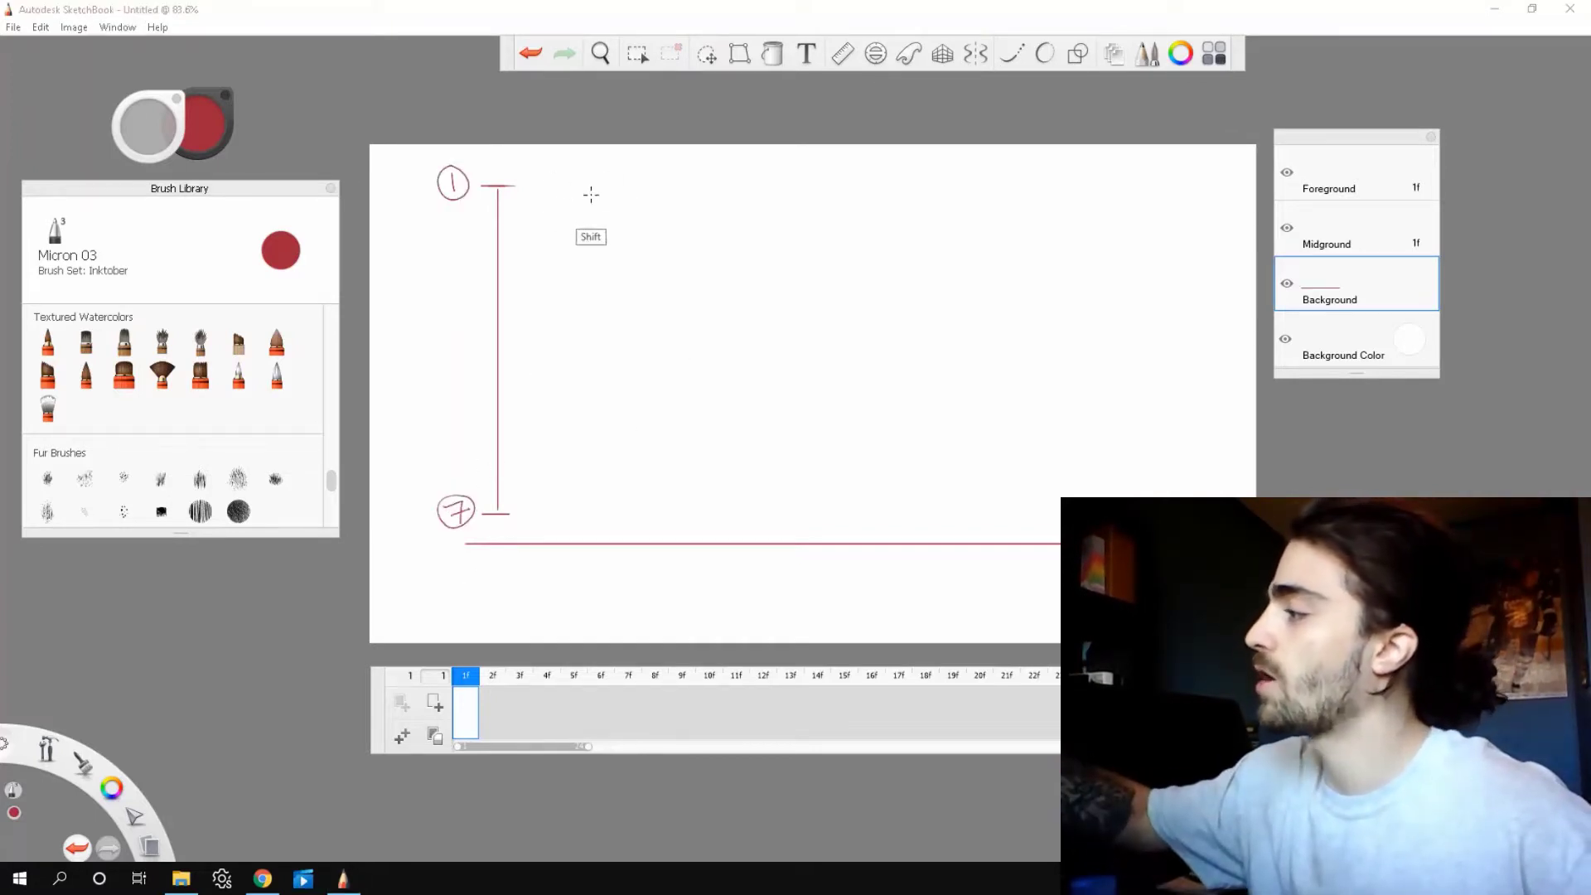
pyautogui.moveTo(419, 215); pyautogui.dragTo(412, 432)
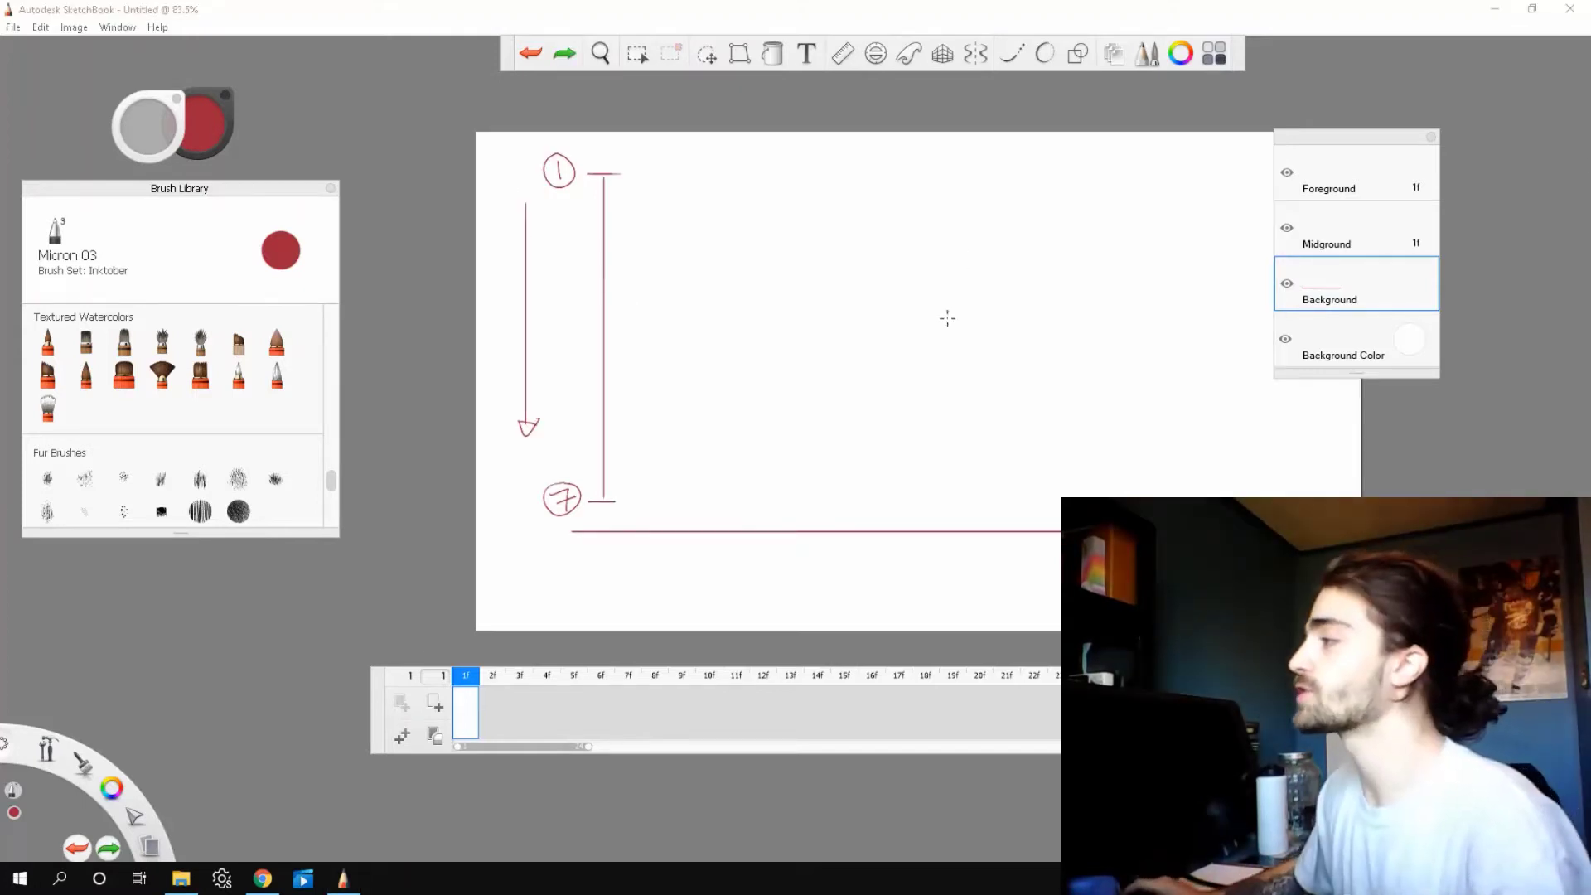
# - Add five spacing ticks to the timing chart: two near the top, a longer one midway and two near the bottom
pyautogui.scroll(-3, 948, 317)
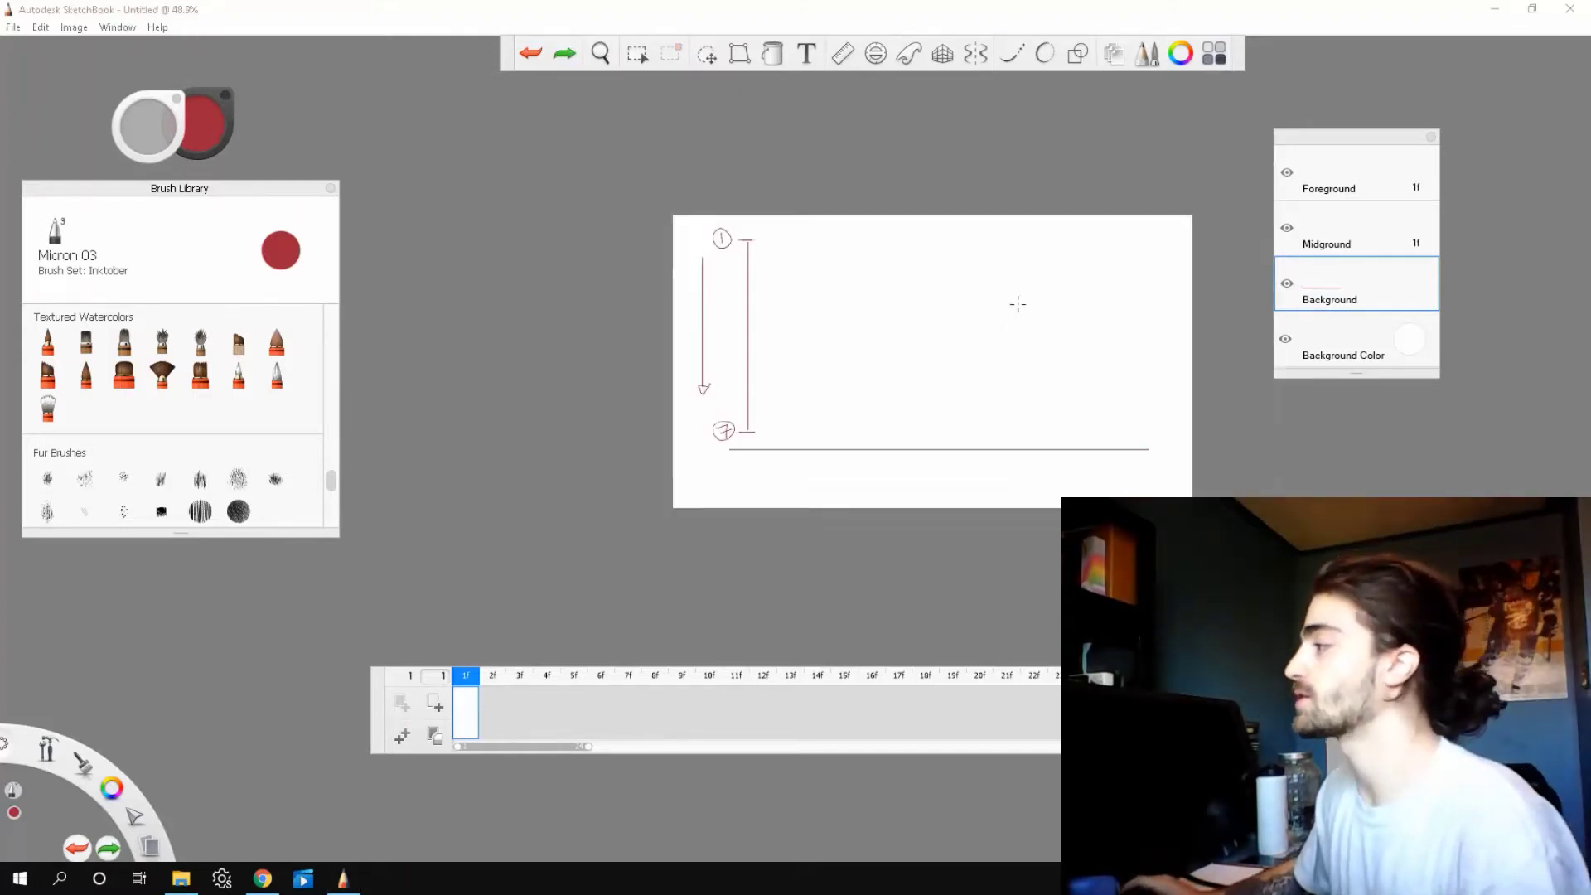
pyautogui.scroll(4, 1020, 302)
pyautogui.scroll(-1, 978, 295)
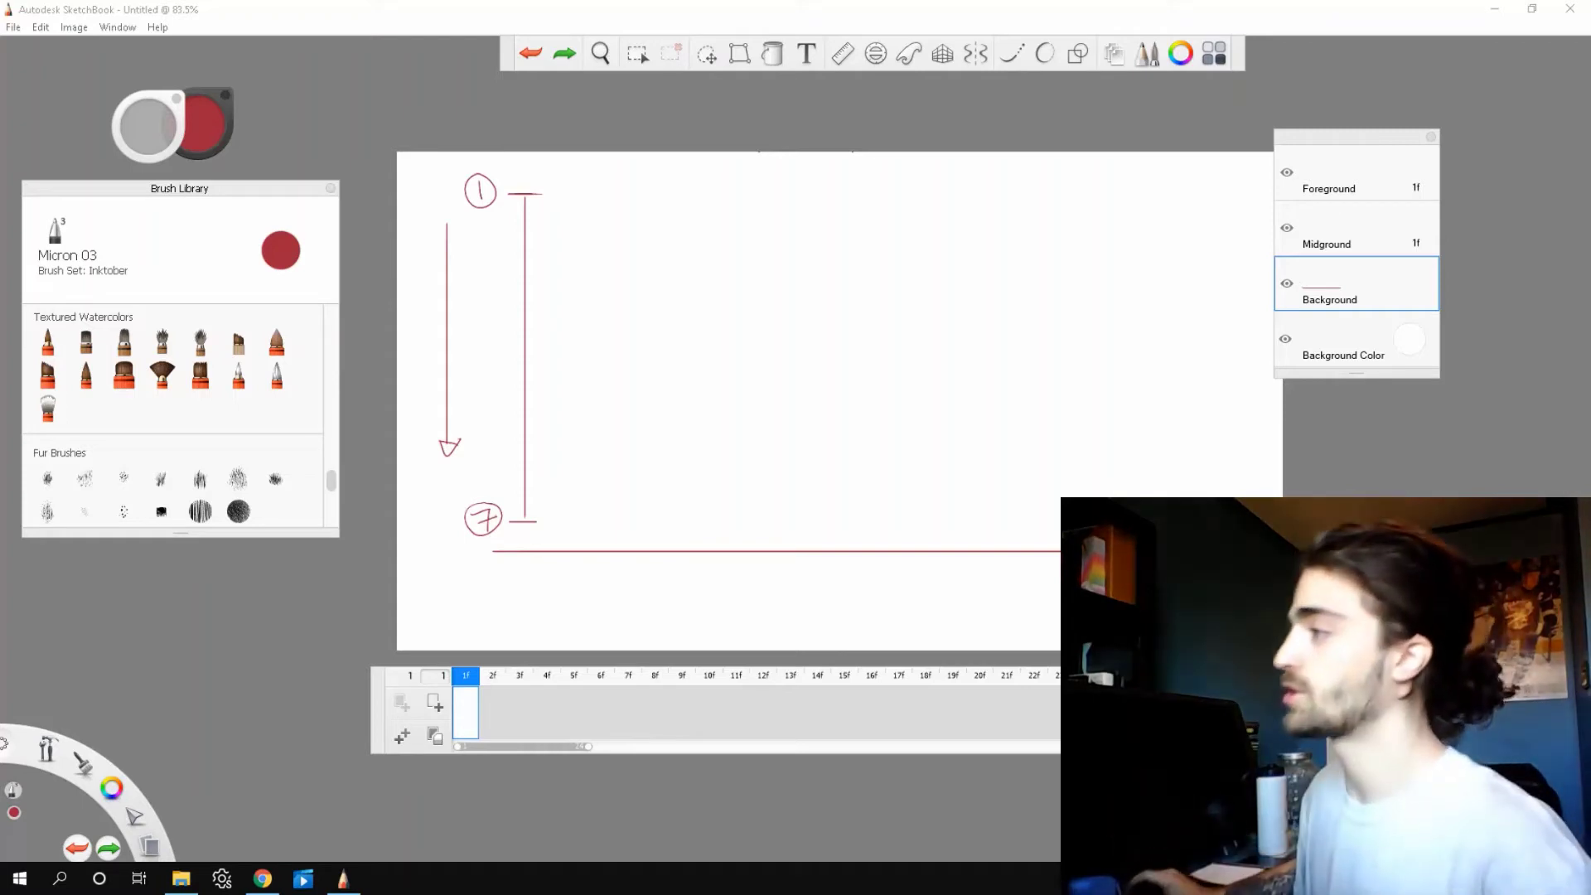
pyautogui.scroll(3, 478, 196)
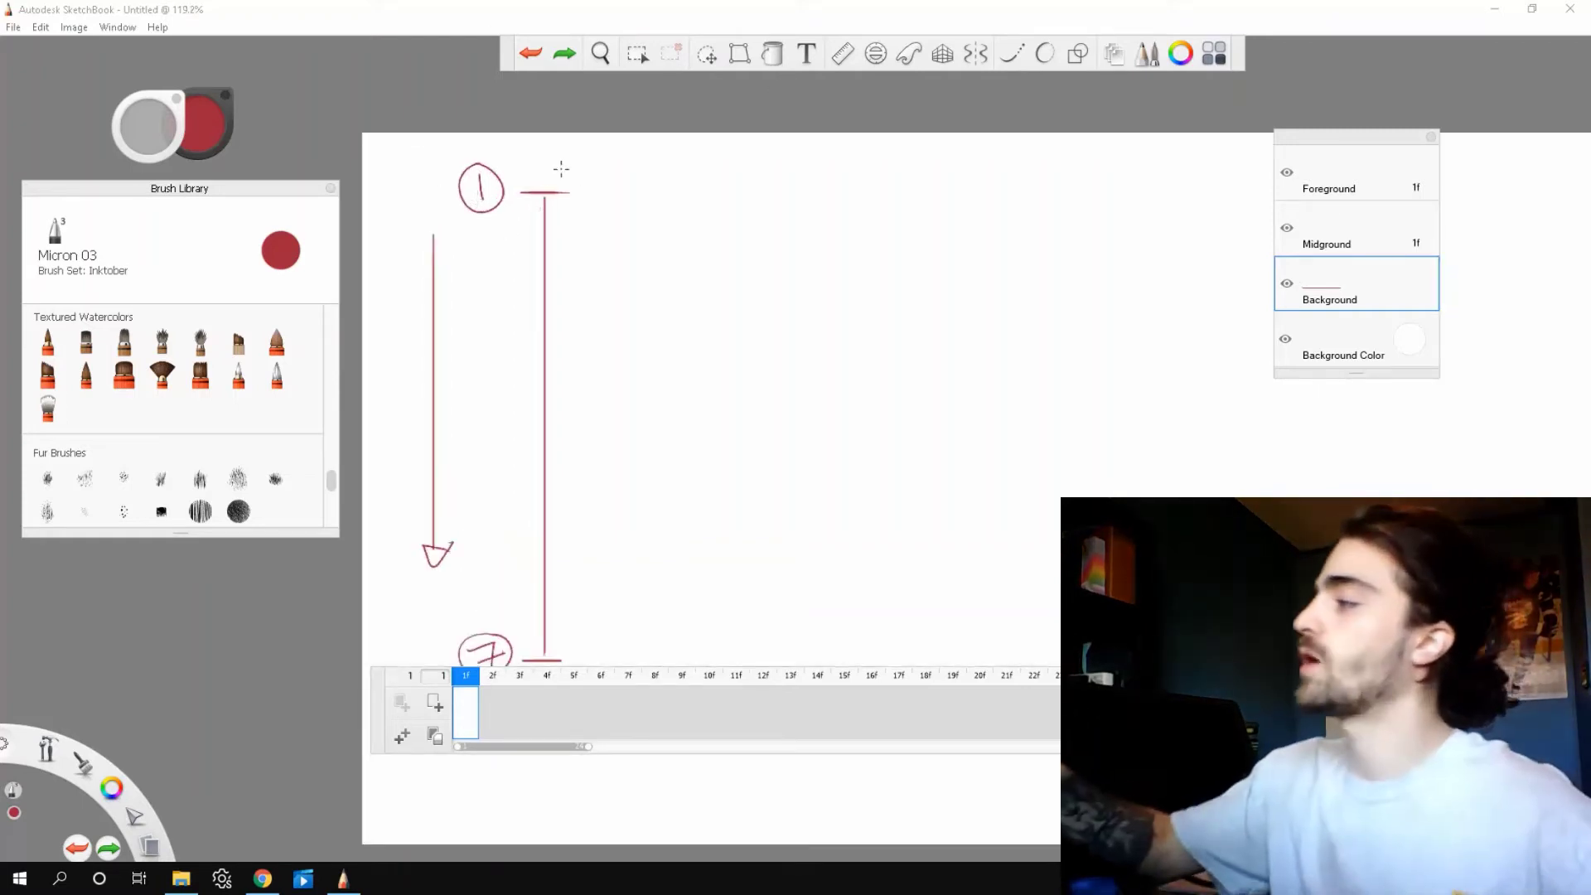
pyautogui.moveTo(527, 218); pyautogui.dragTo(565, 218)
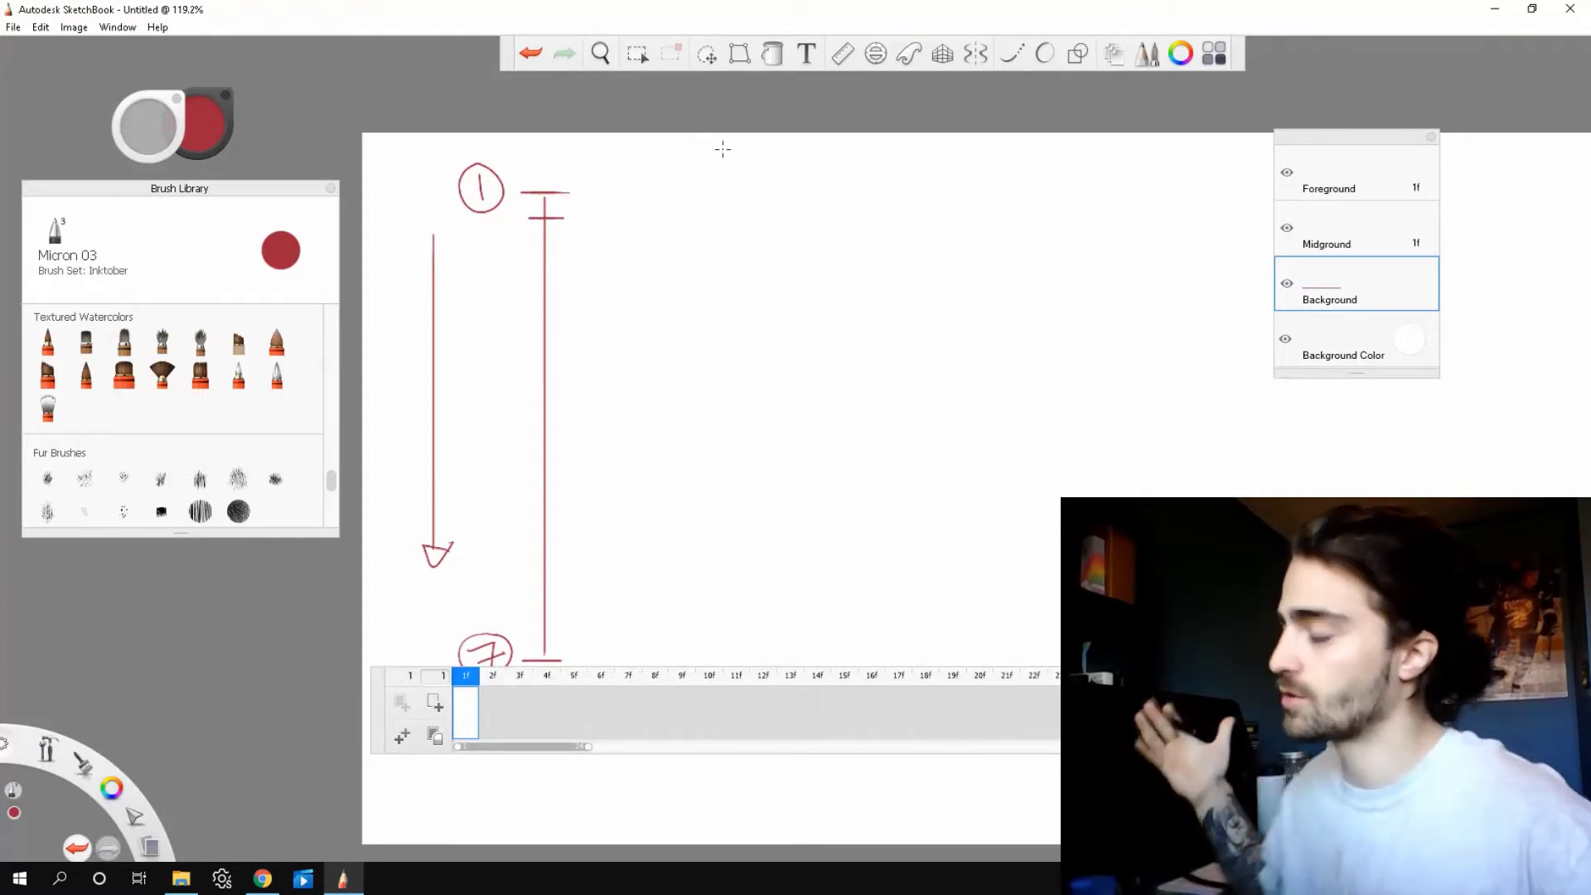
pyautogui.moveTo(519, 247); pyautogui.dragTo(563, 247)
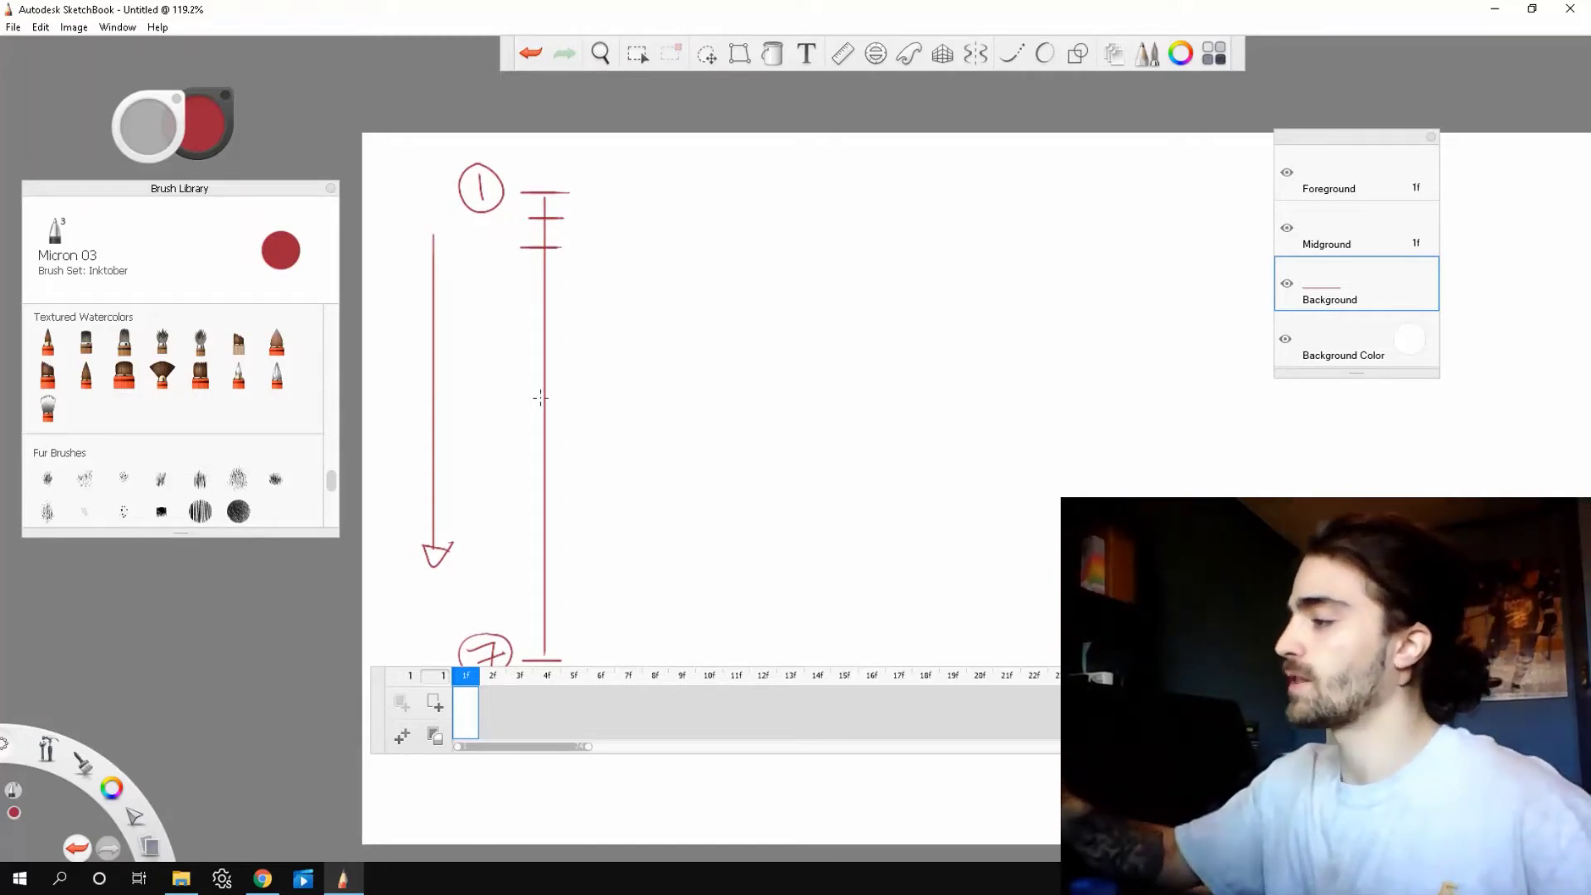
pyautogui.moveTo(506, 407); pyautogui.dragTo(571, 407)
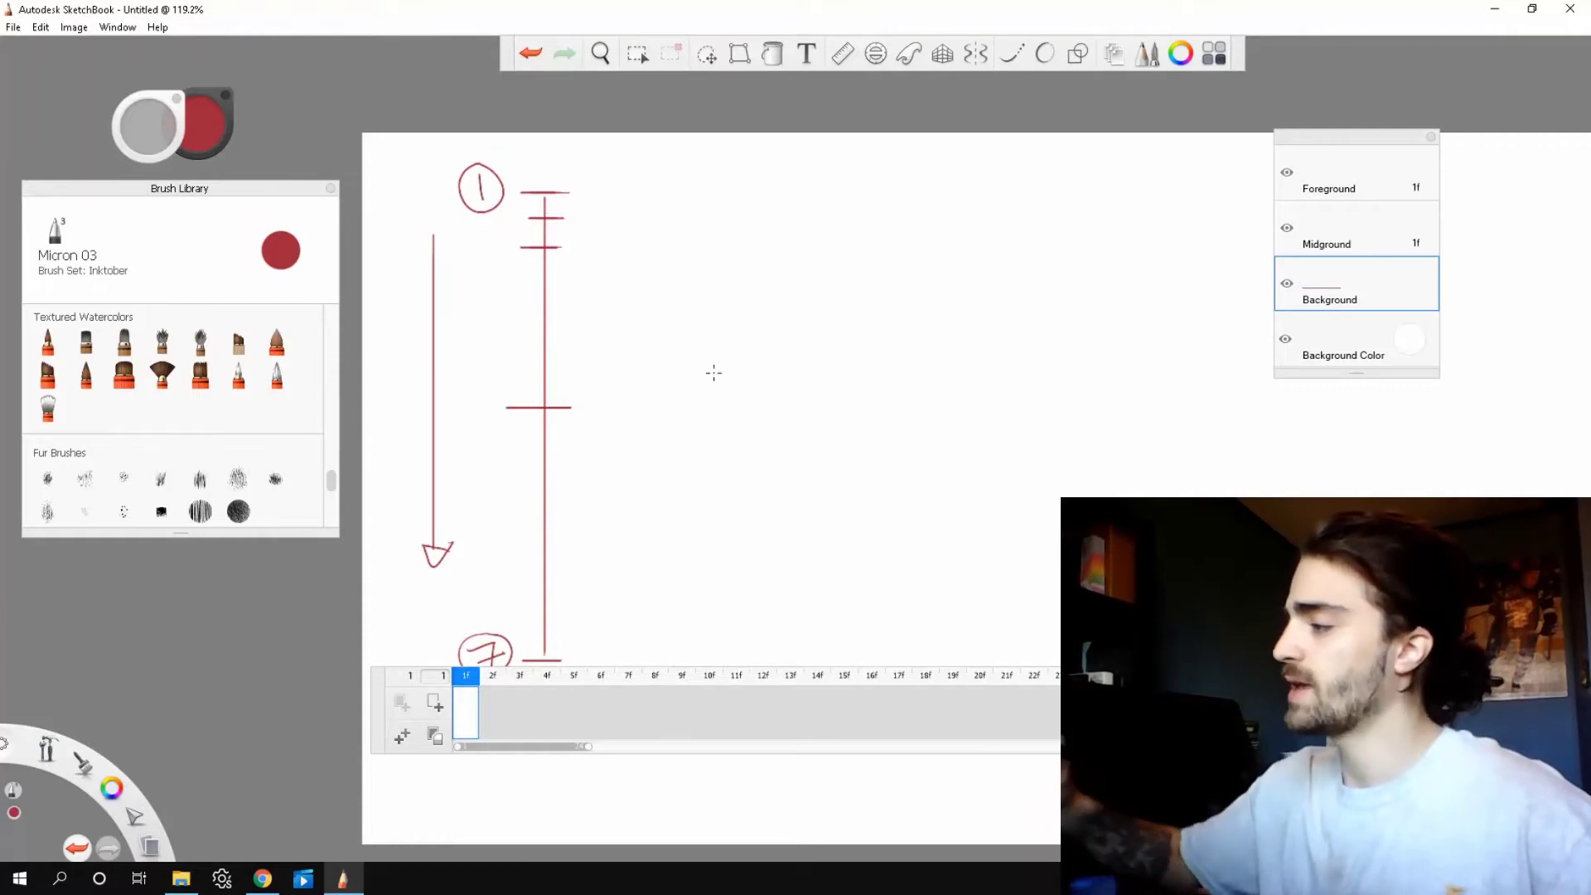
pyautogui.press('space')
pyautogui.moveTo(707, 508); pyautogui.dragTo(711, 516)
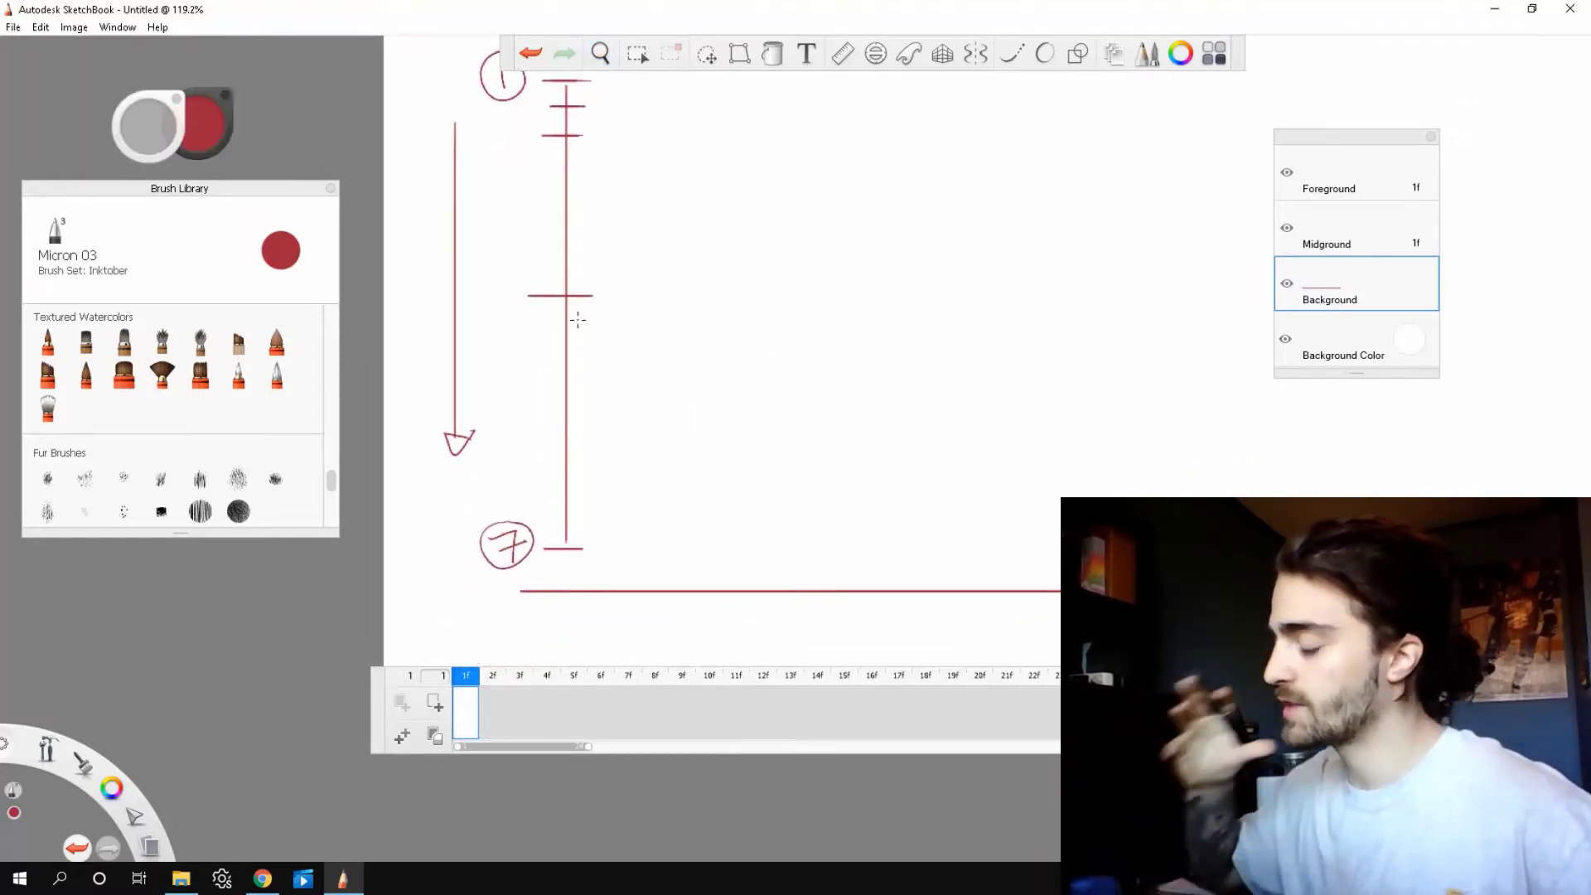
pyautogui.moveTo(555, 465)
pyautogui.mouseDown()
pyautogui.moveTo(585, 465)
pyautogui.moveTo(583, 503)
pyautogui.mouseUp()
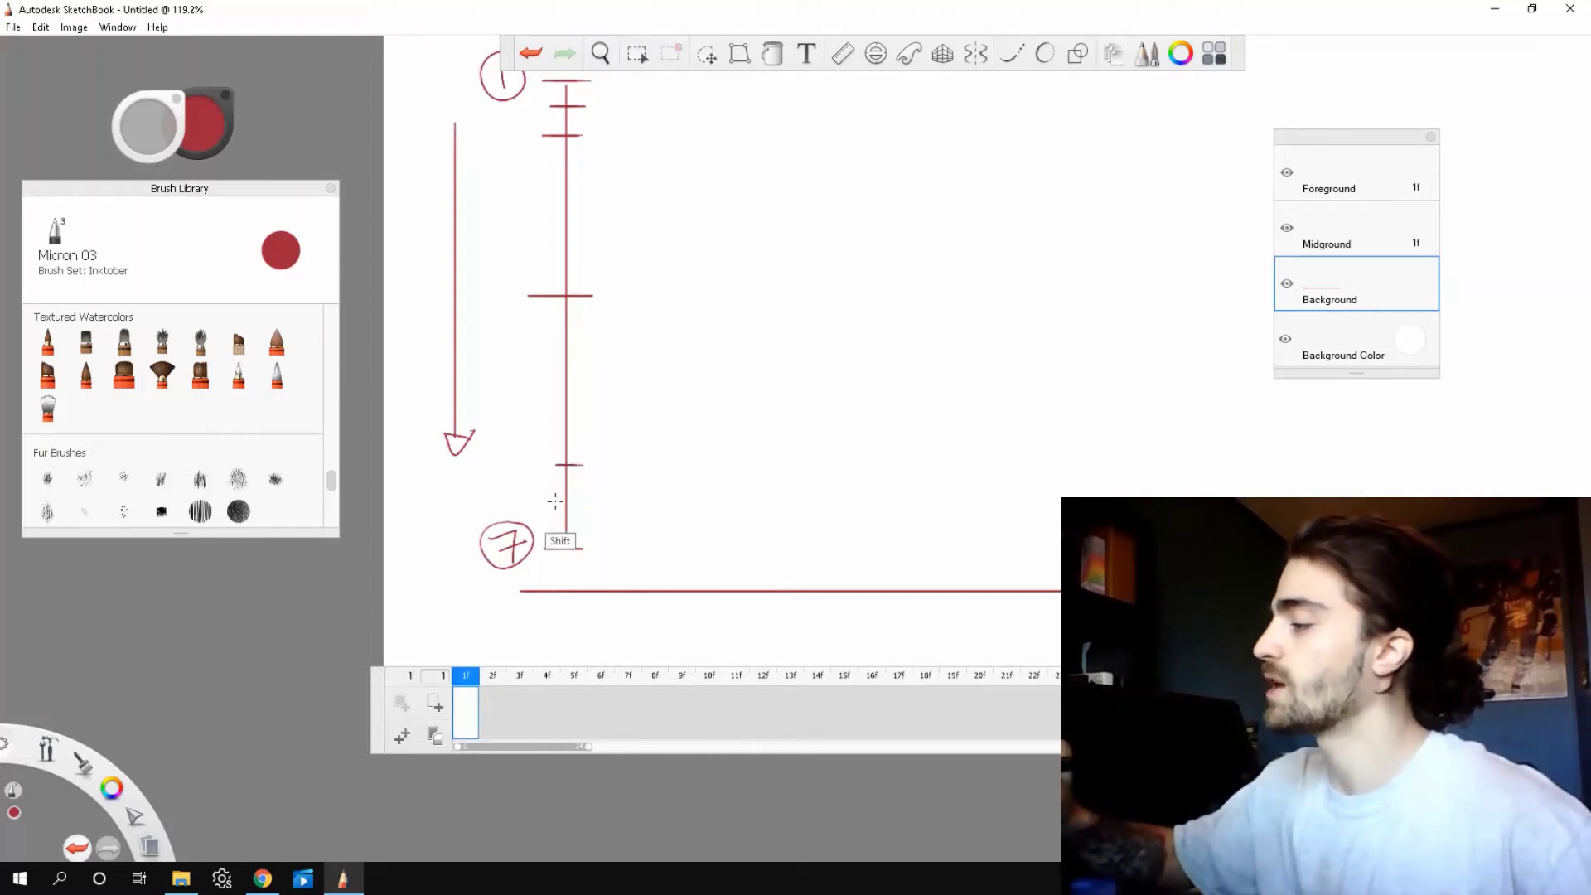
# - Draw a second vertical timing chart beside the first, with circled 7 at its bottom, 11 at its top and an upward arrow
pyautogui.scroll(-4, 866, 424)
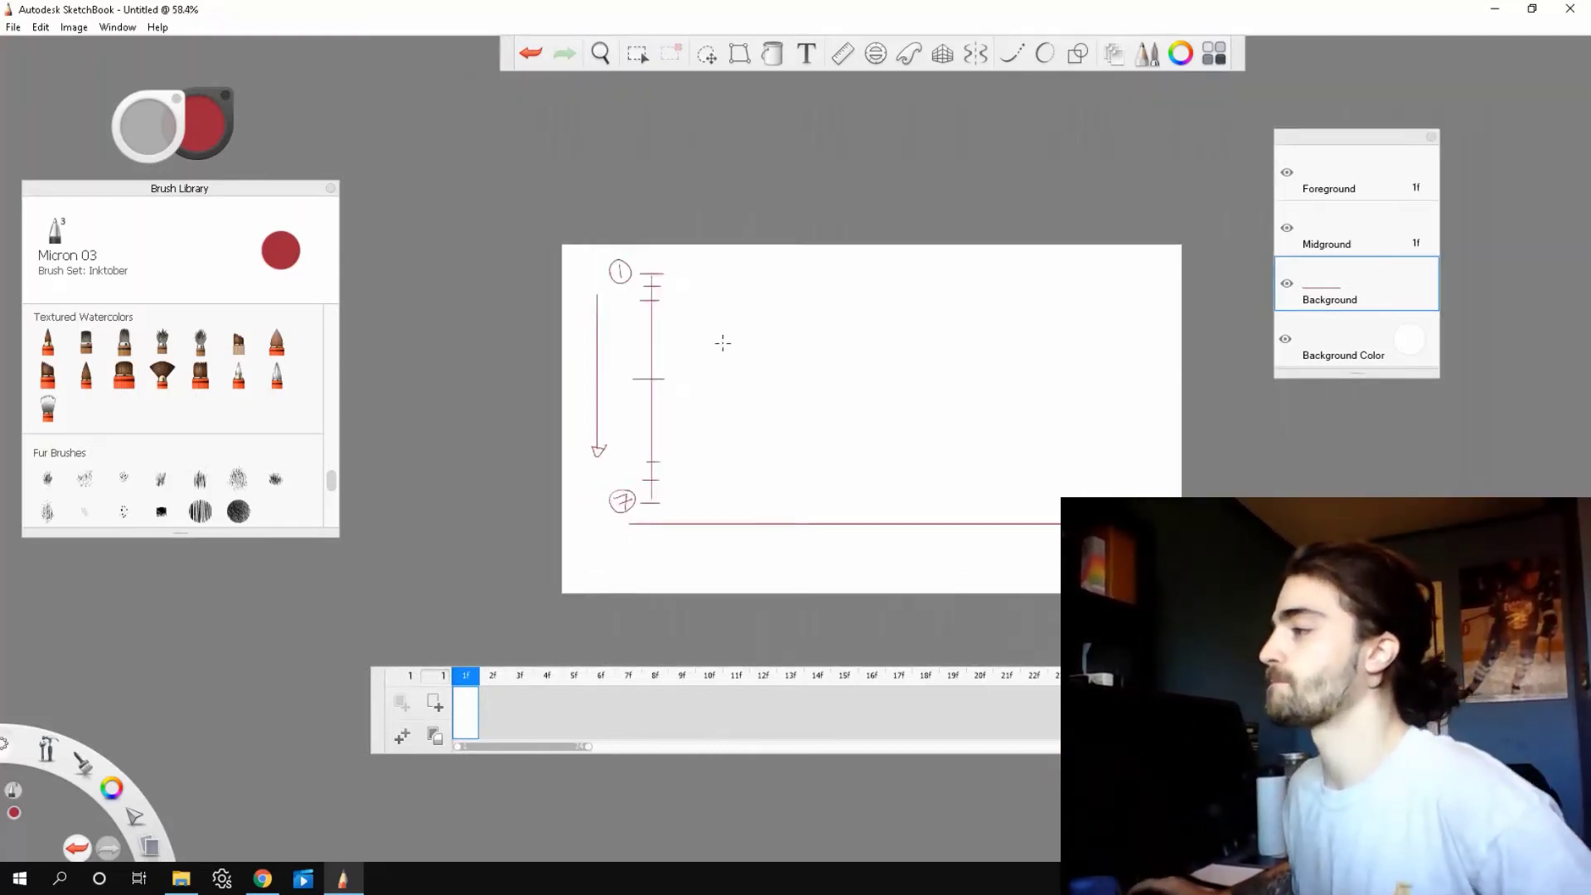
pyautogui.scroll(2, 722, 342)
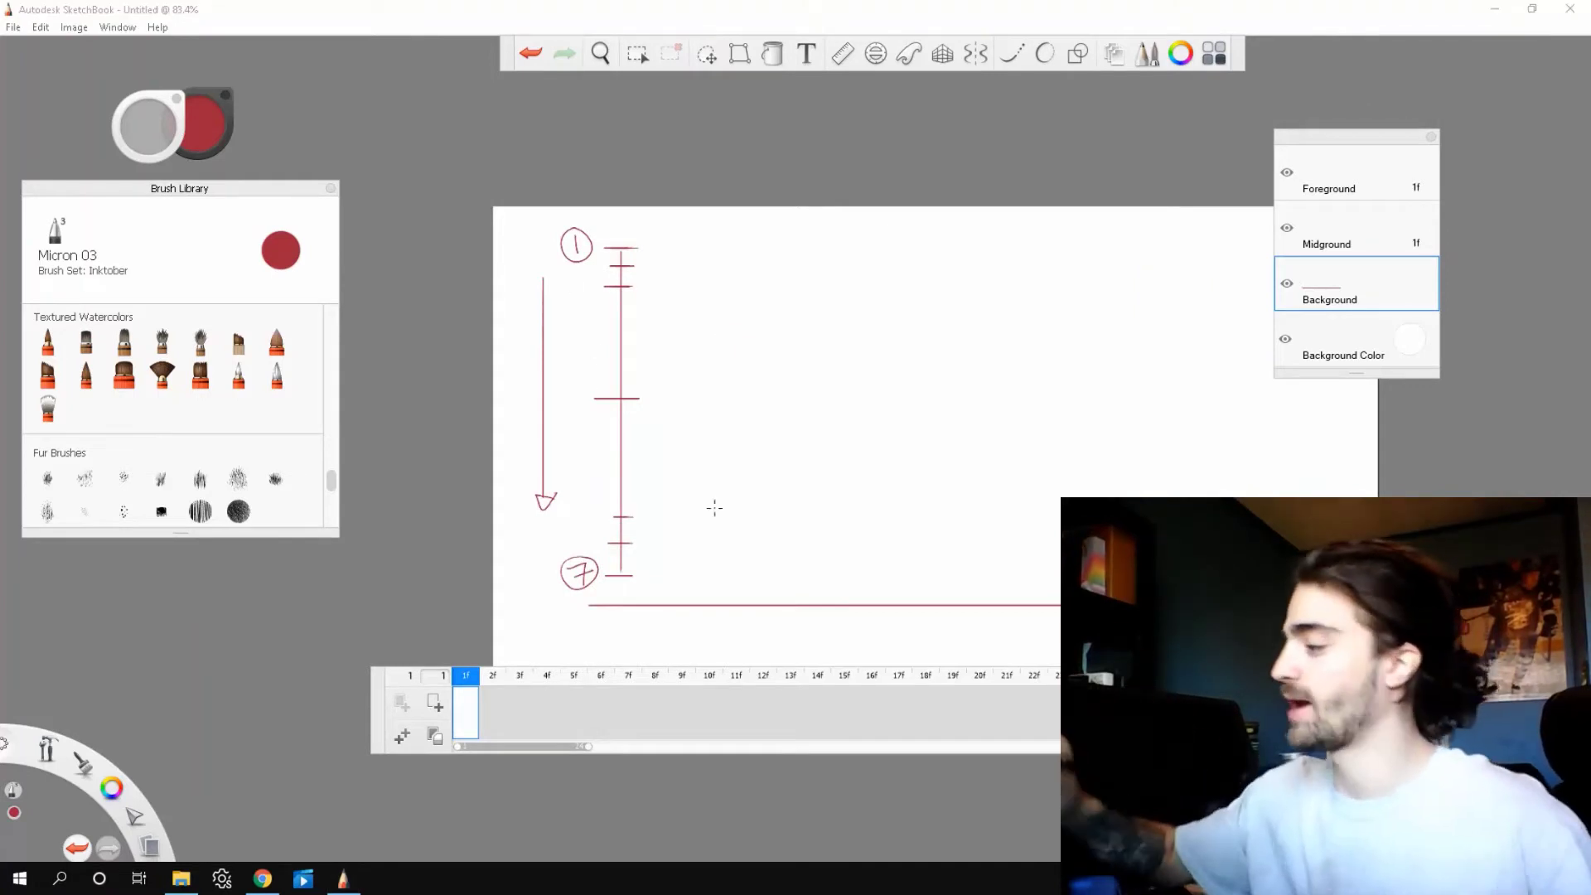
pyautogui.moveTo(680, 574)
pyautogui.mouseDown()
pyautogui.moveTo(727, 575)
pyautogui.moveTo(704, 533)
pyautogui.moveTo(704, 252)
pyautogui.moveTo(725, 241)
pyautogui.mouseUp()
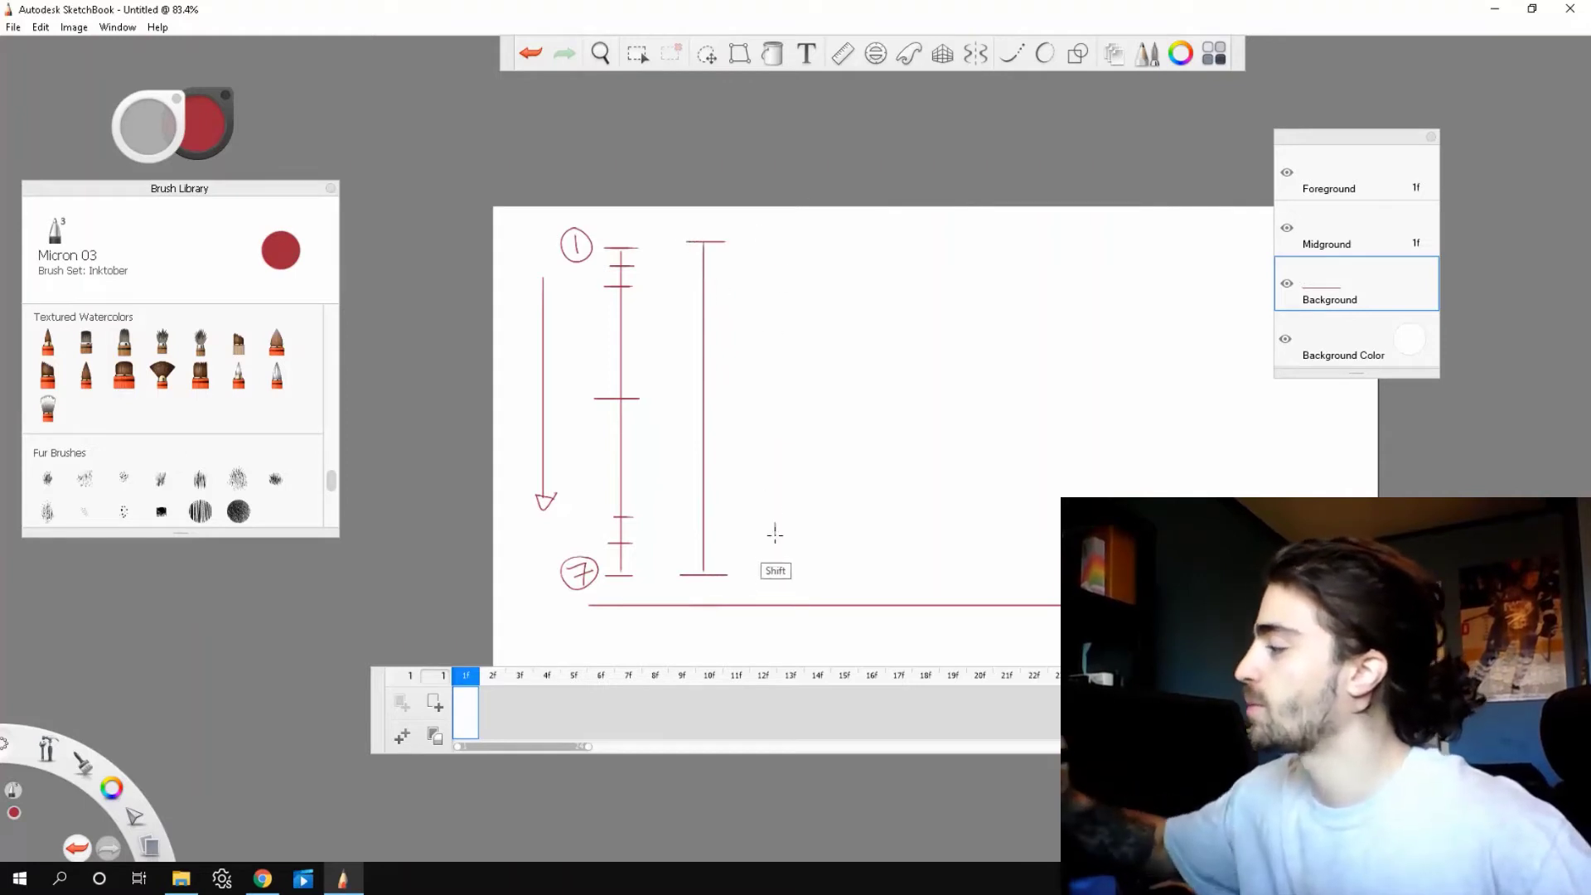
pyautogui.moveTo(775, 535); pyautogui.dragTo(775, 324)
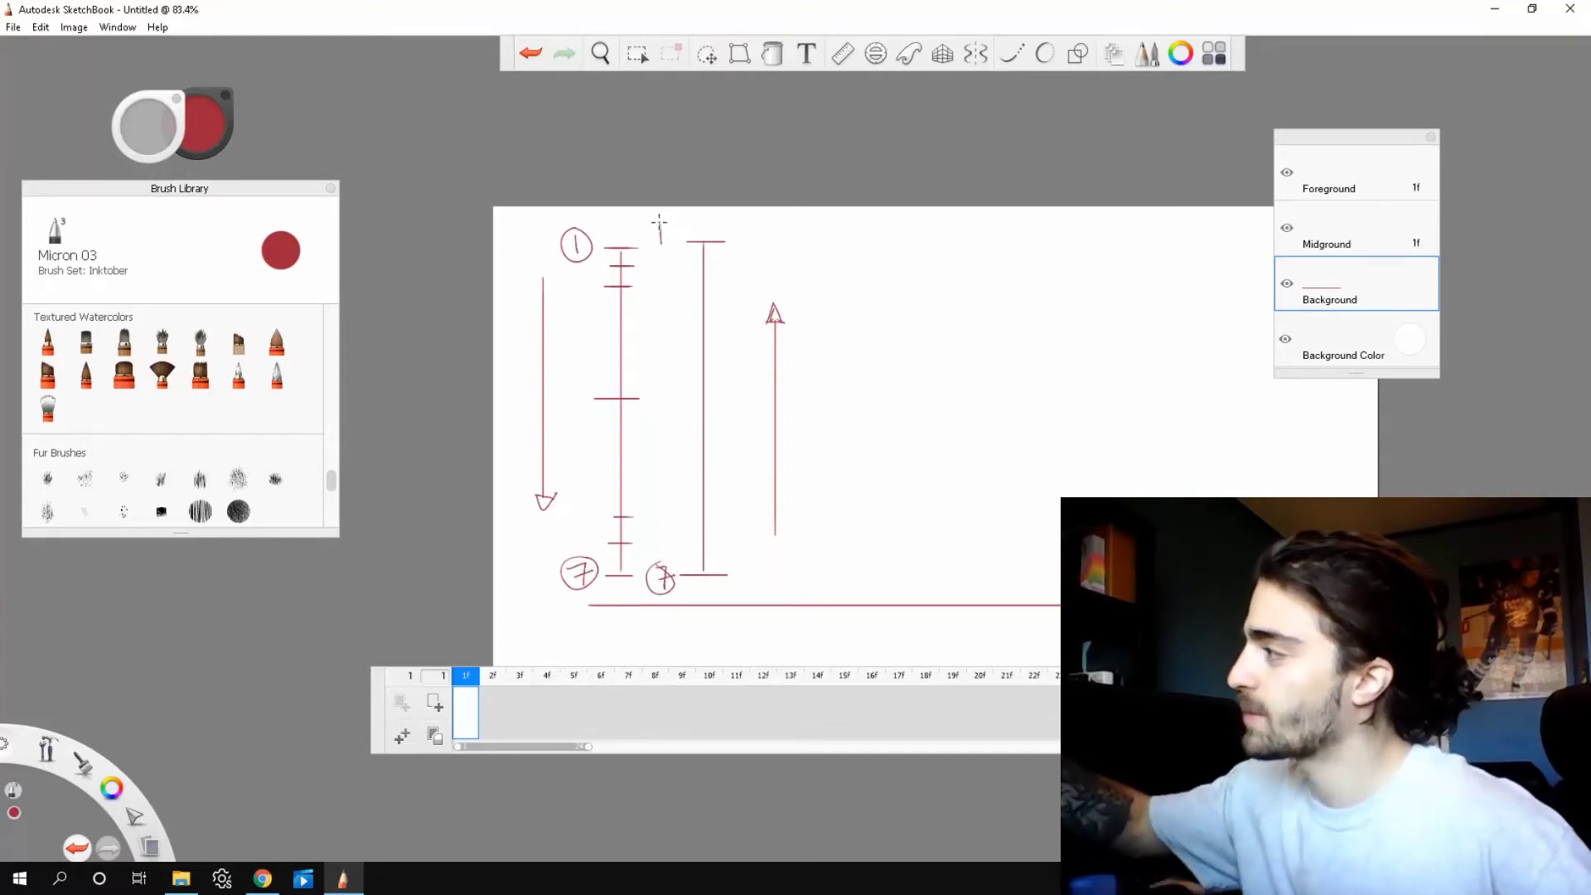
pyautogui.moveTo(665, 214); pyautogui.dragTo(663, 217)
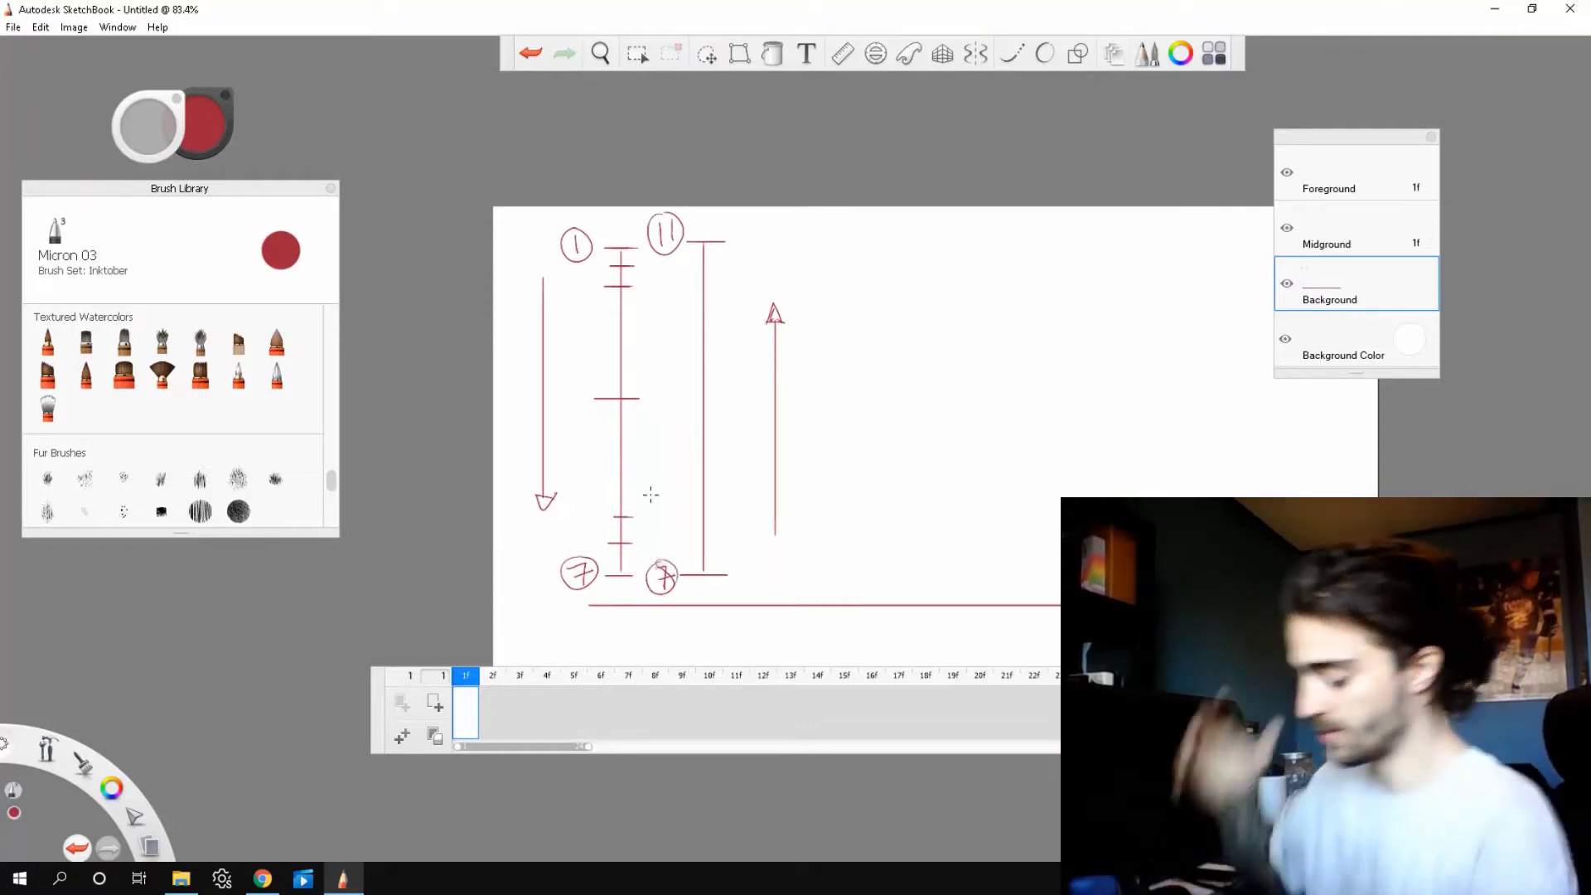
# - Add spacing ticks near the bottom, midway and twice near the top of the second chart, and relabel its top frame 12
pyautogui.moveTo(689, 553); pyautogui.dragTo(715, 552)
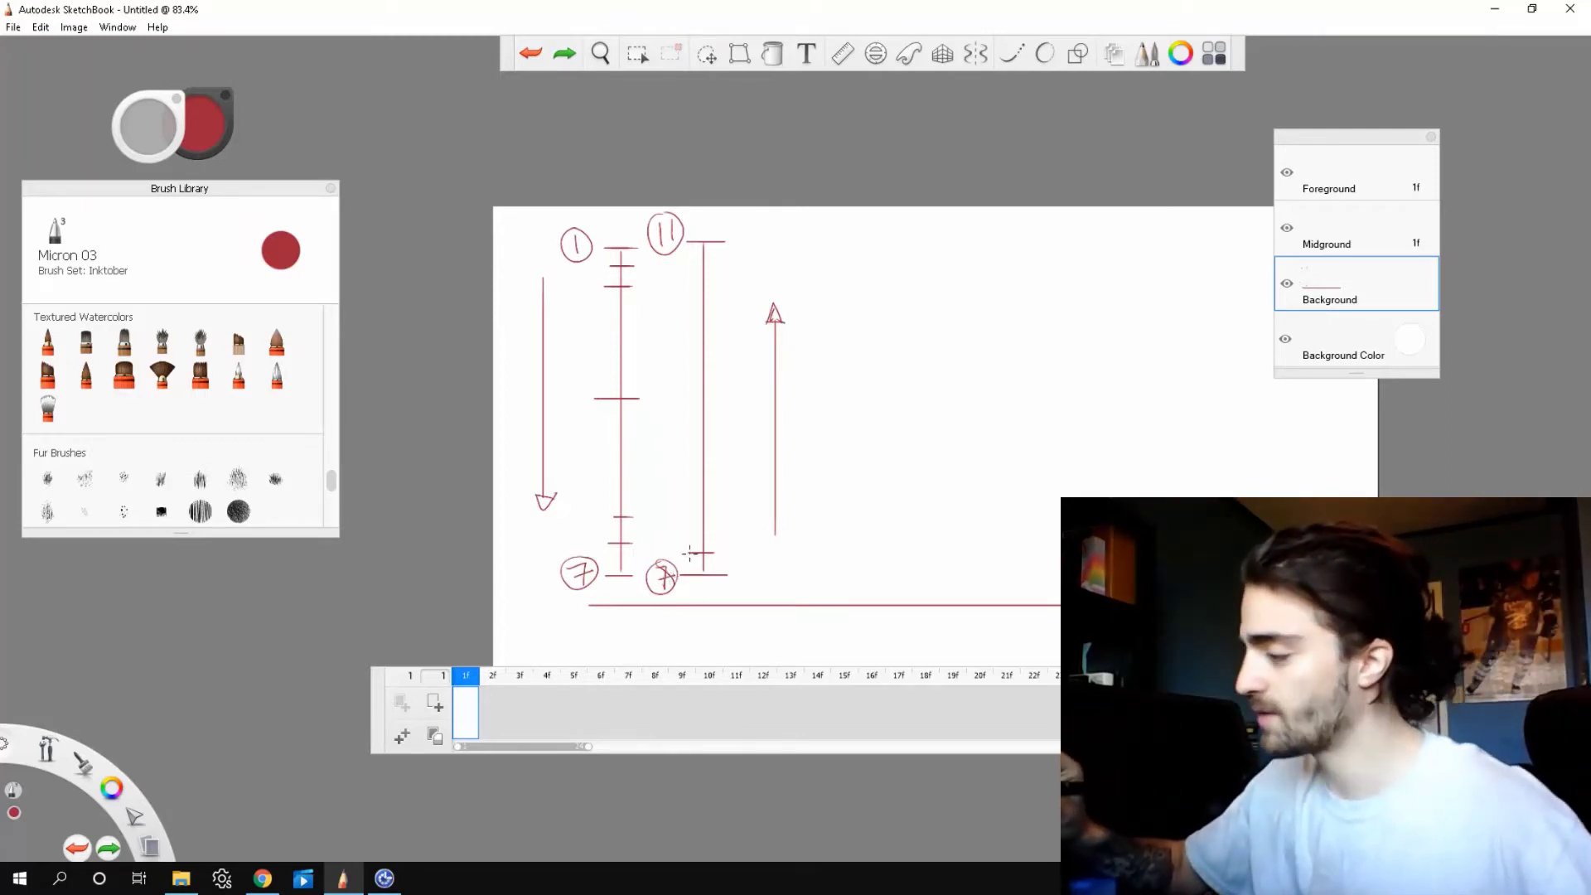
pyautogui.moveTo(678, 553); pyautogui.dragTo(718, 553)
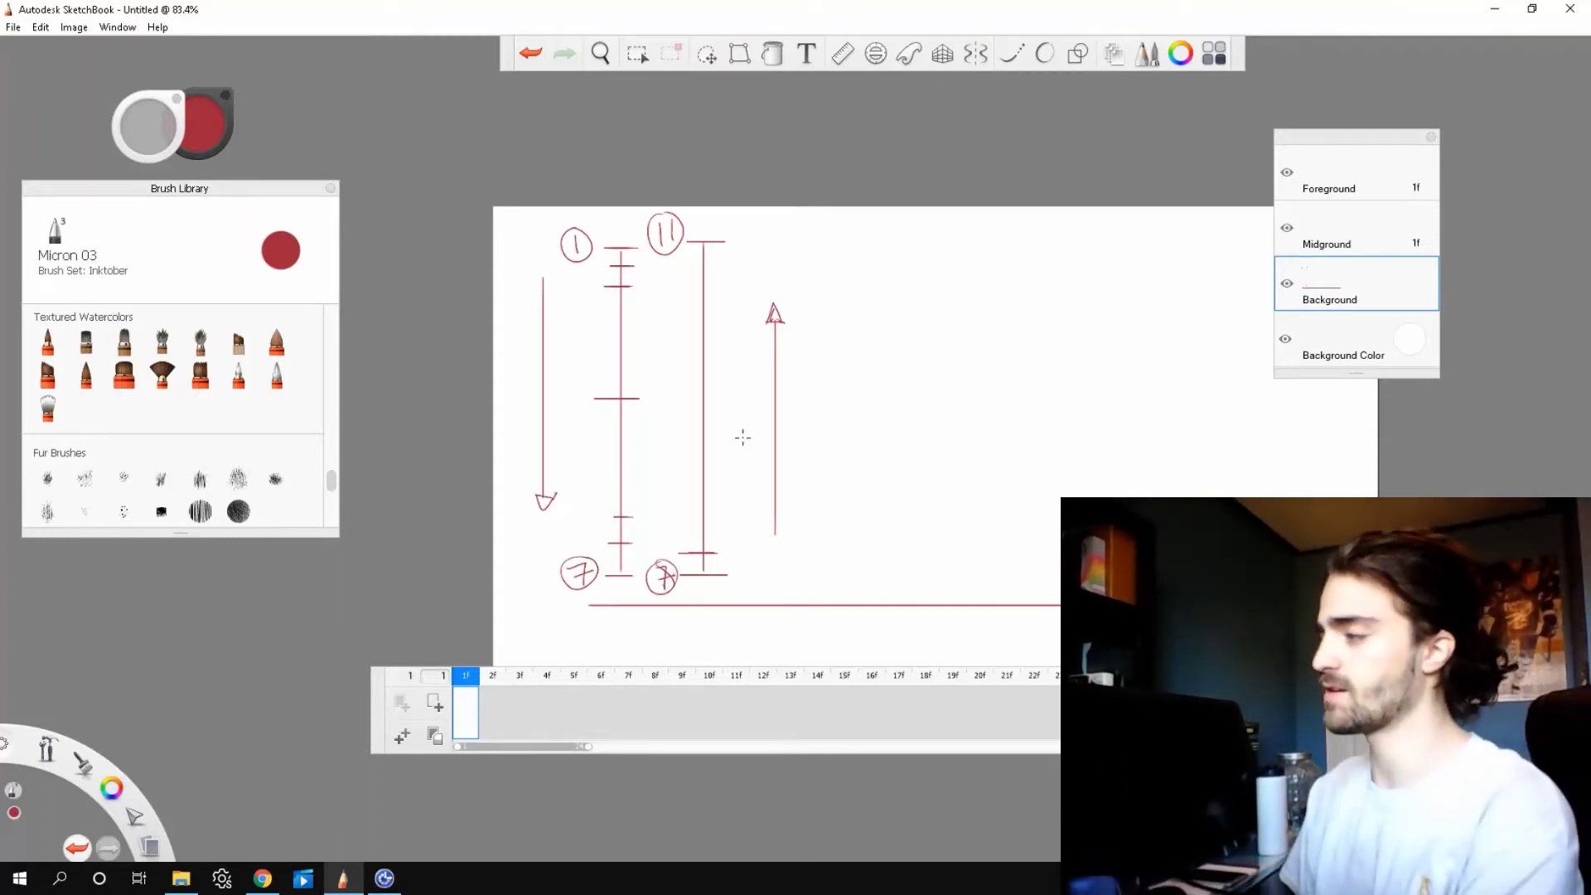
pyautogui.moveTo(673, 417); pyautogui.dragTo(741, 418)
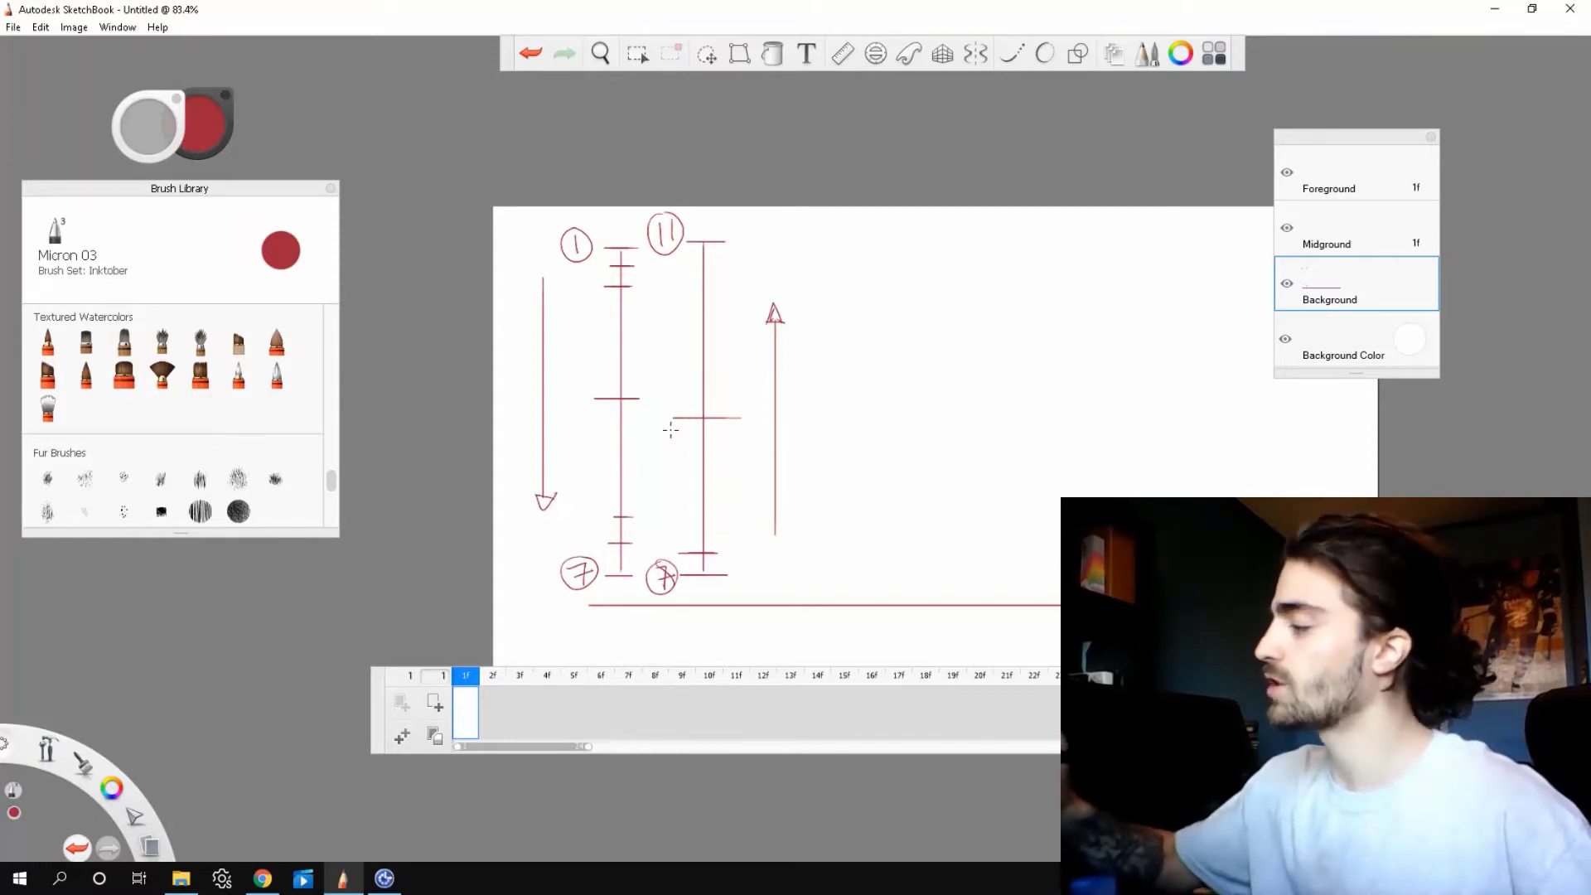
pyautogui.press('shift')
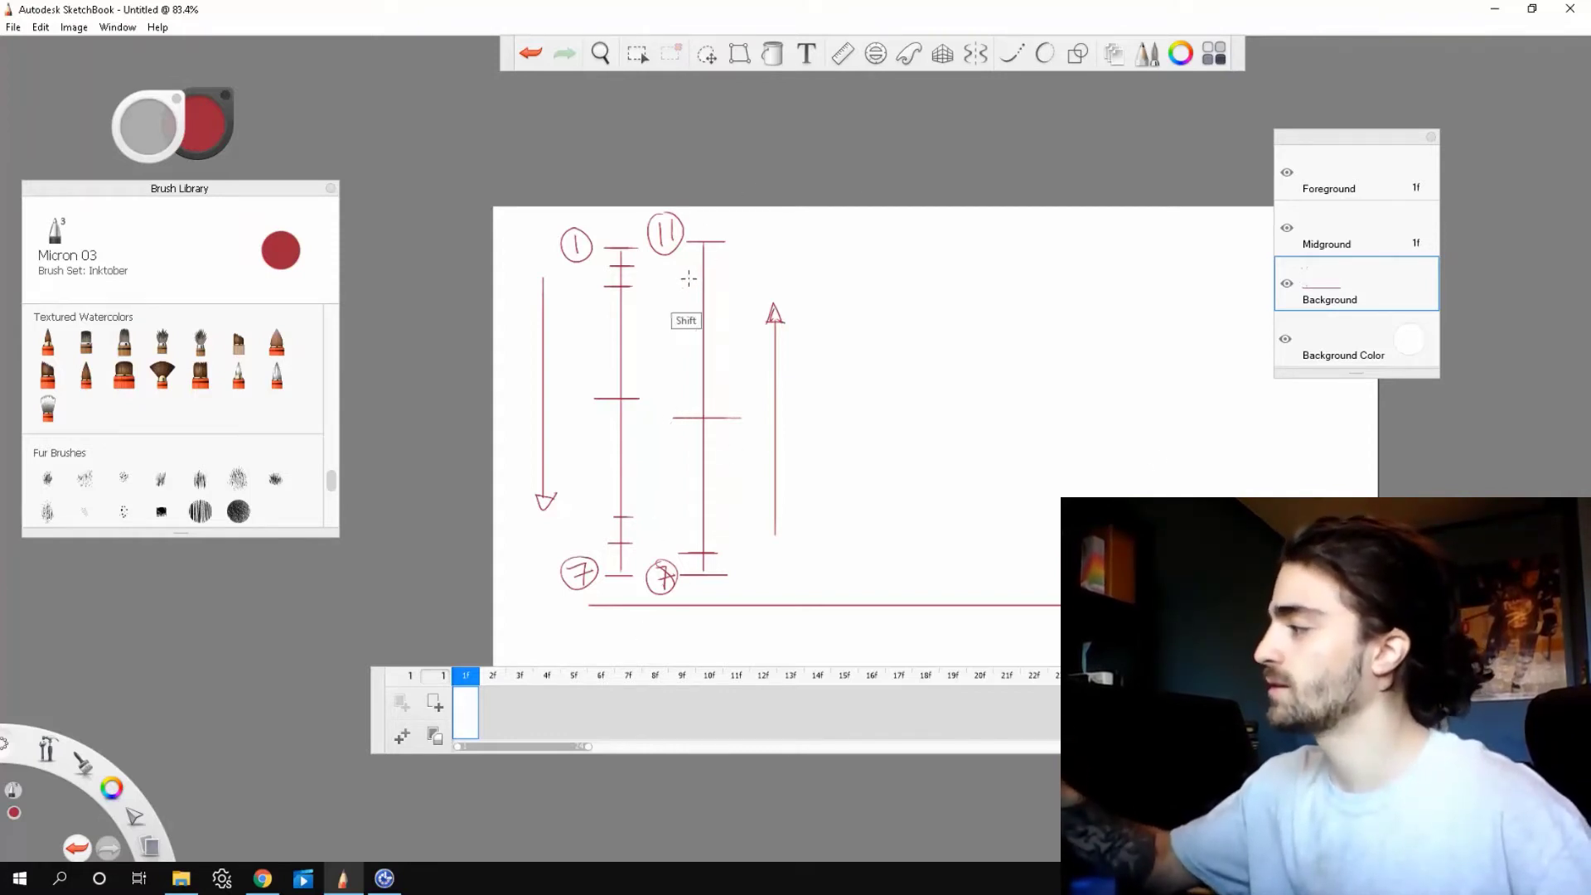
pyautogui.moveTo(680, 278)
pyautogui.mouseDown()
pyautogui.moveTo(721, 279)
pyautogui.moveTo(726, 259)
pyautogui.mouseUp()
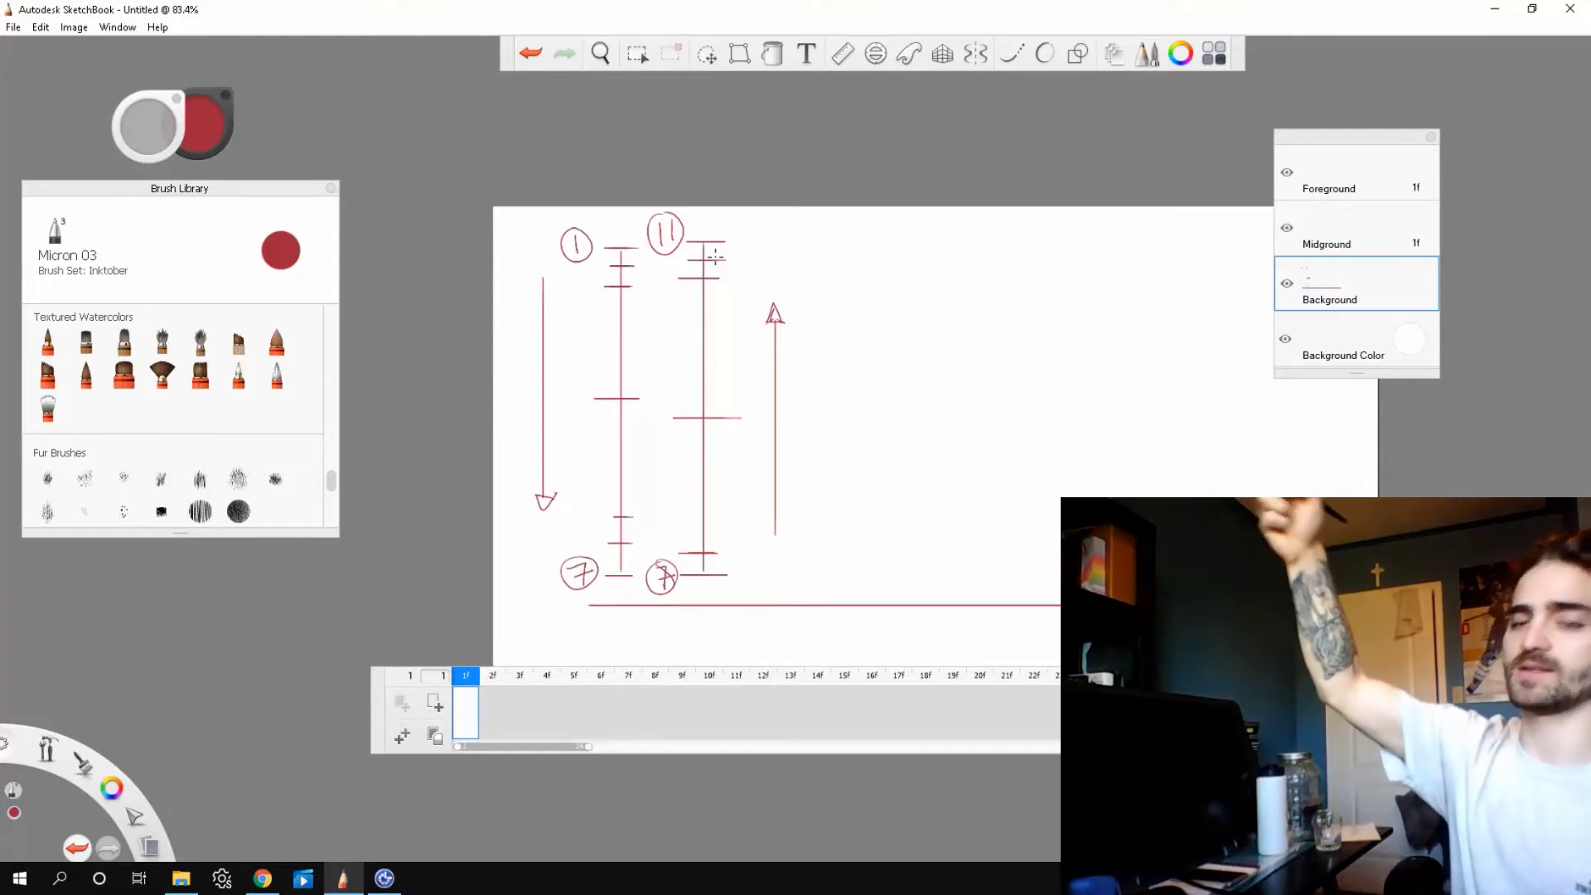
pyautogui.scroll(-2, 1293, 263)
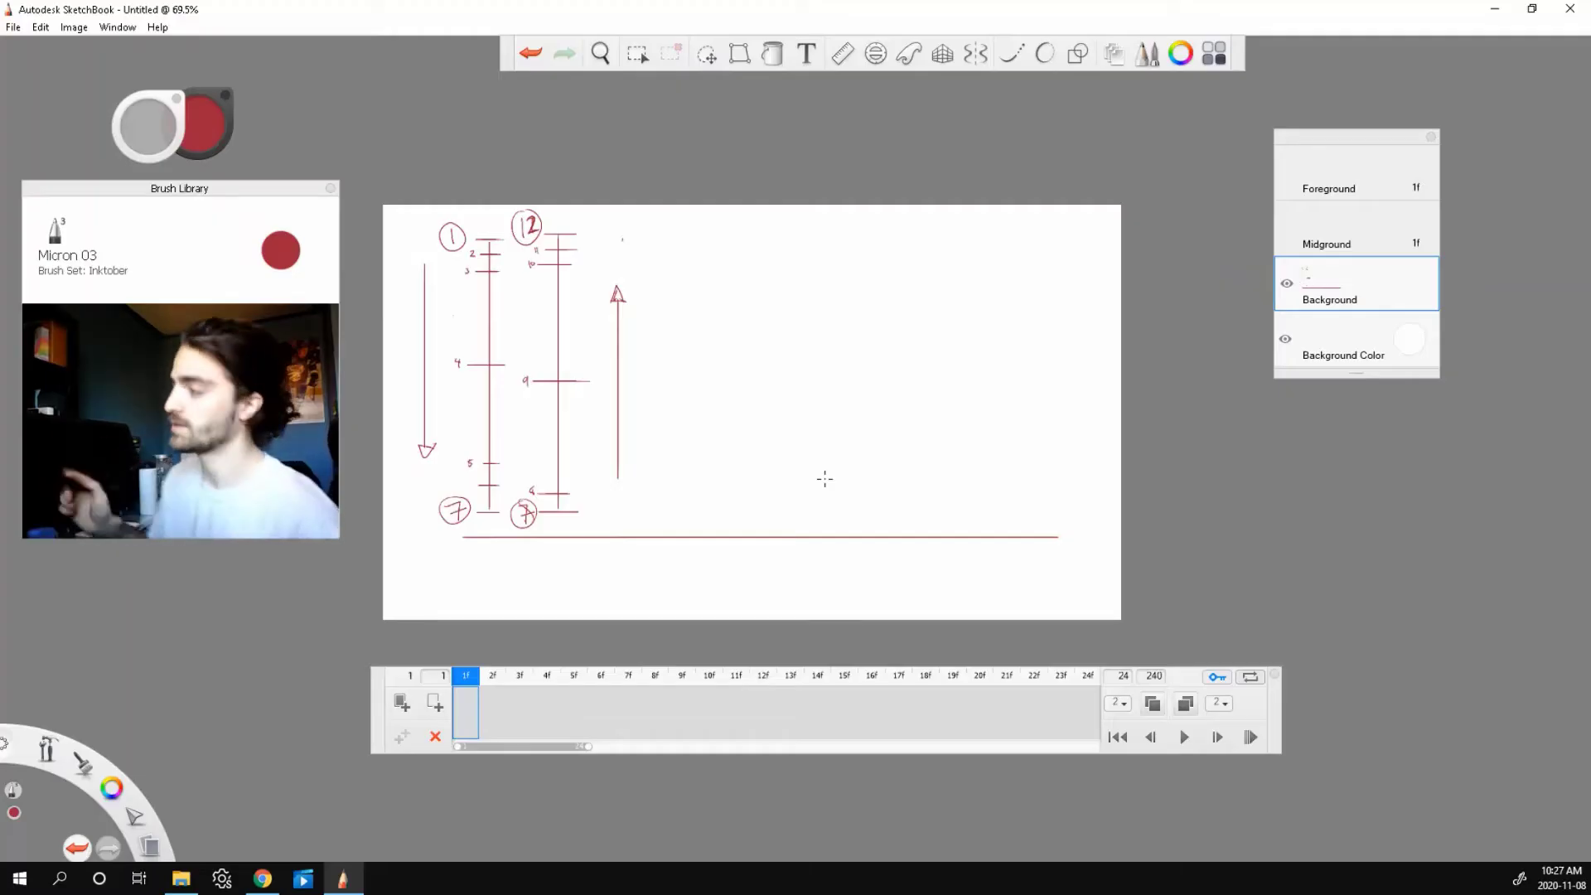
pyautogui.moveTo(527, 218); pyautogui.dragTo(539, 230)
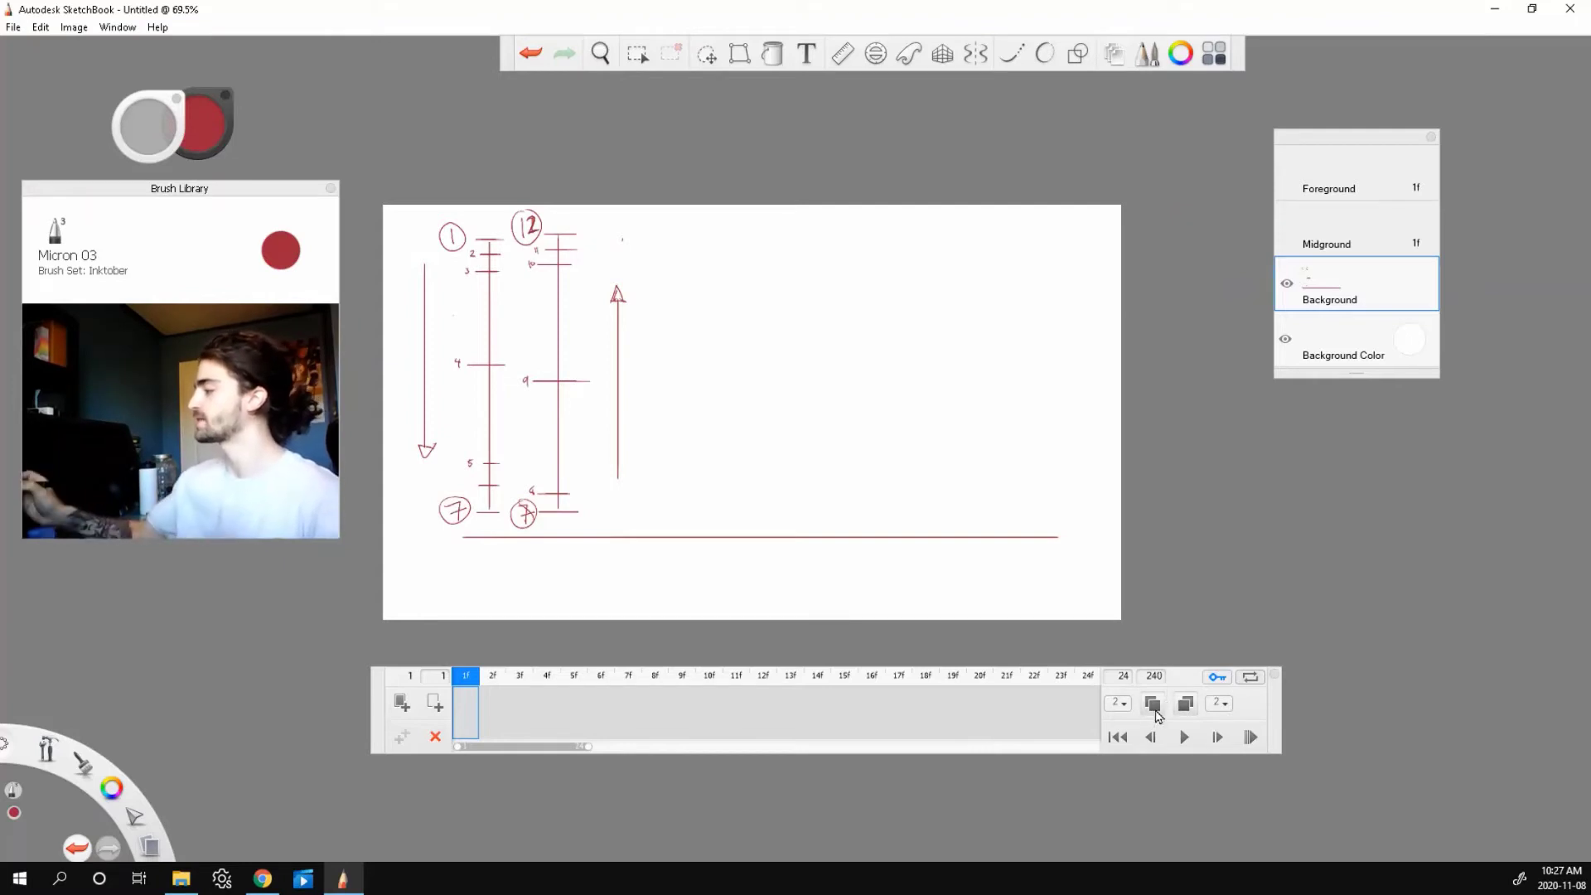
# - Add a Foreground keyframe at frame 1 and trace the ball with the Ellipse guide near the canvas's upper middle
pyautogui.click(877, 56)
pyautogui.moveTo(749, 278); pyautogui.dragTo(745, 275)
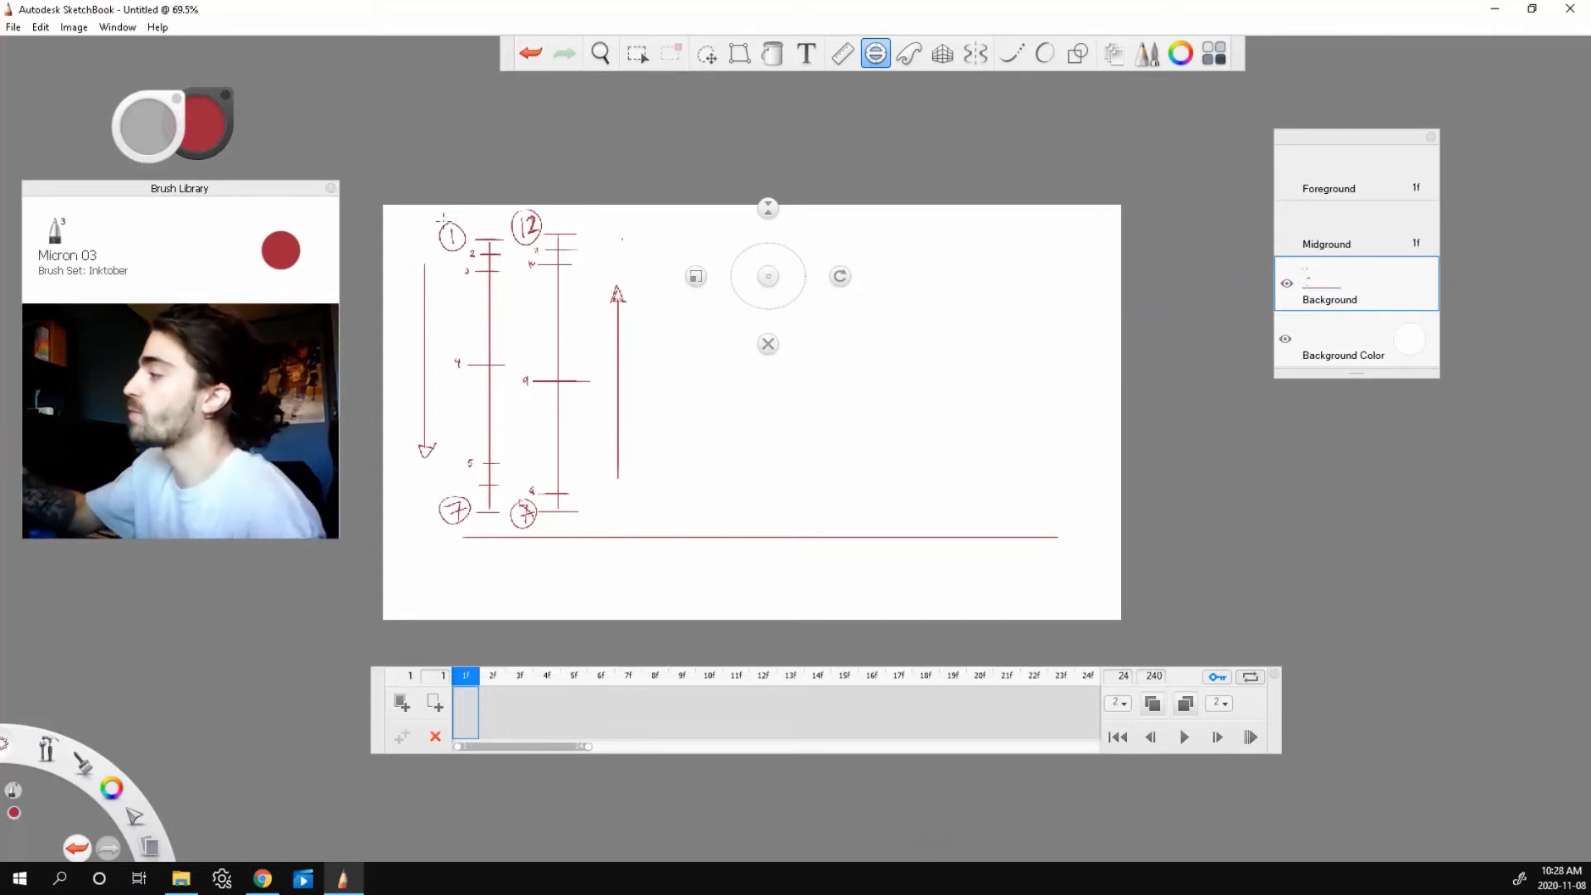
pyautogui.click(404, 706)
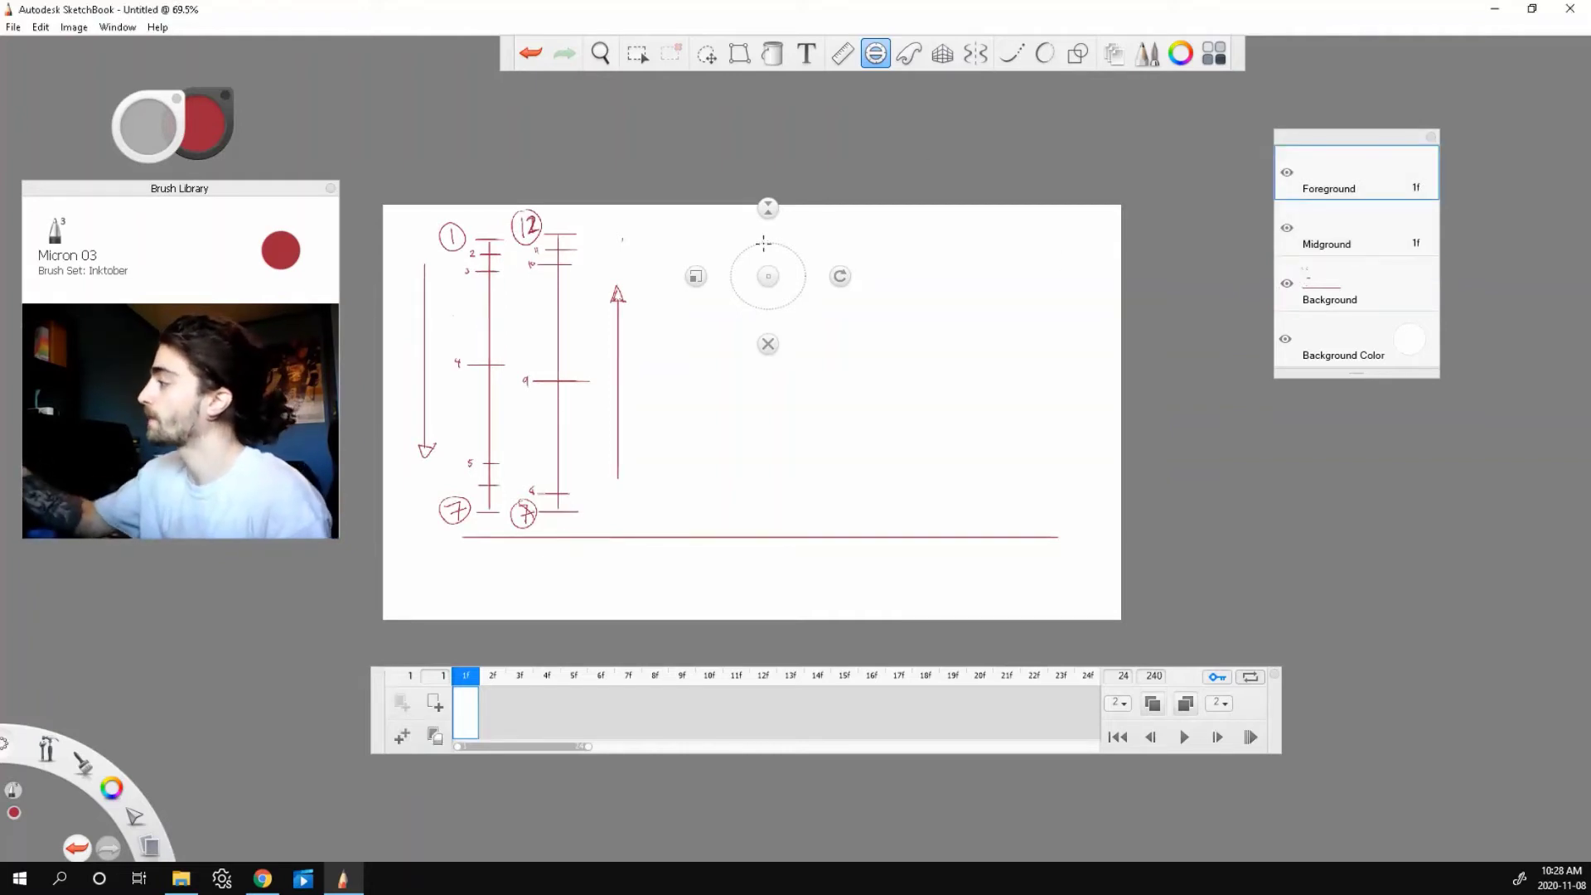
pyautogui.moveTo(764, 242)
pyautogui.mouseDown()
pyautogui.moveTo(736, 259)
pyautogui.moveTo(765, 243)
pyautogui.mouseUp()
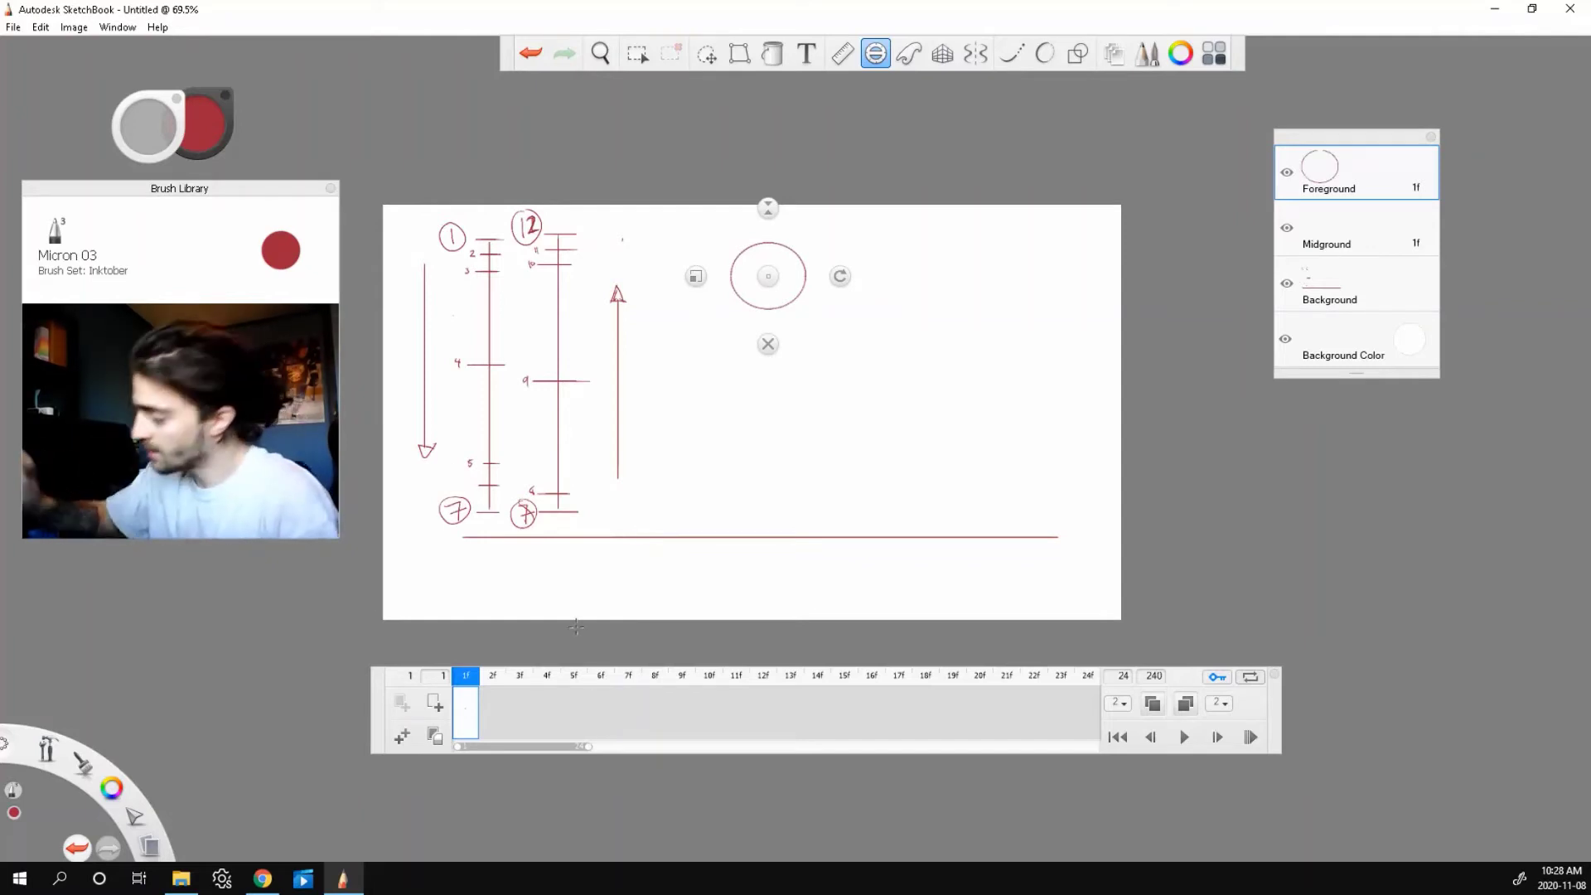
# - Add keyframes at frames 7 and 12, drawing the ball on the ground line in frame 7 and at its starting height in frame 12
pyautogui.click(634, 721)
pyautogui.click(402, 707)
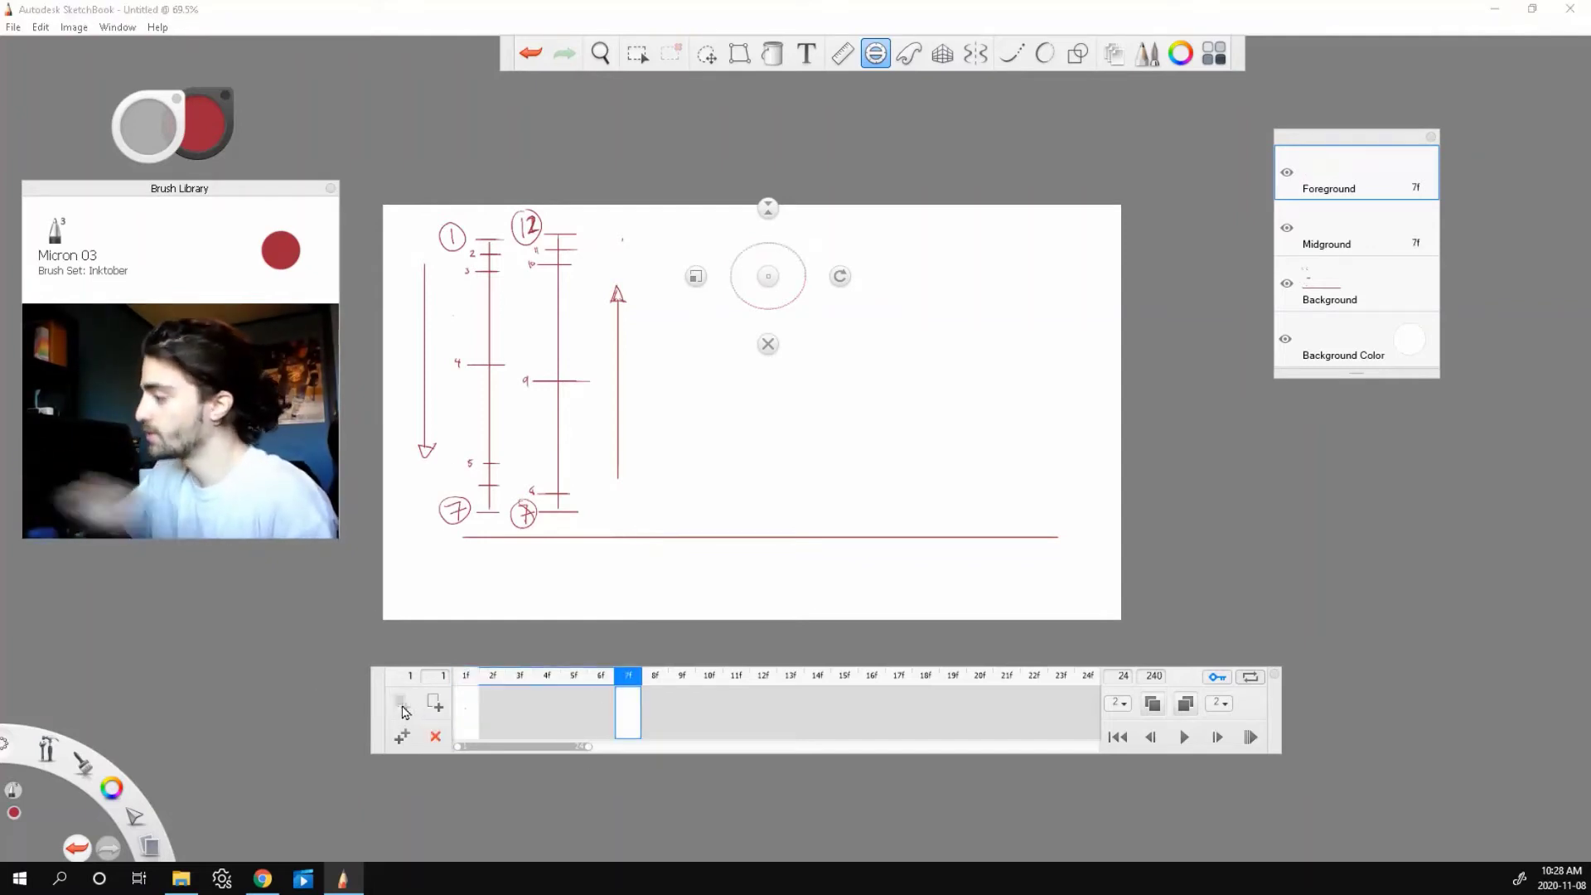
pyautogui.moveTo(768, 276)
pyautogui.mouseDown()
pyautogui.moveTo(769, 503)
pyautogui.moveTo(754, 473)
pyautogui.mouseUp()
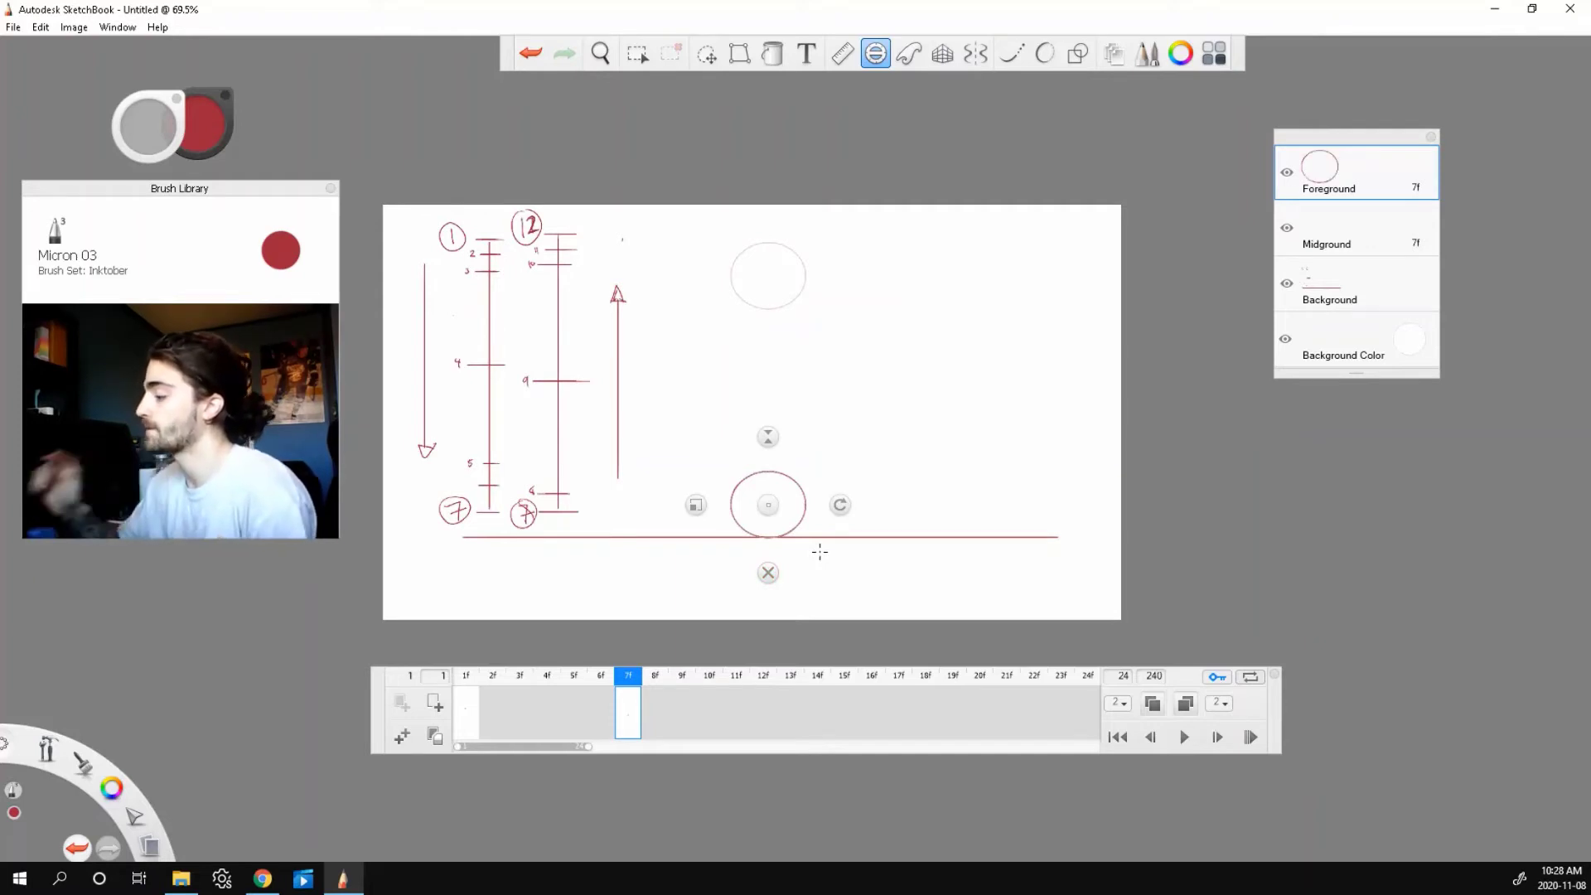
pyautogui.click(763, 713)
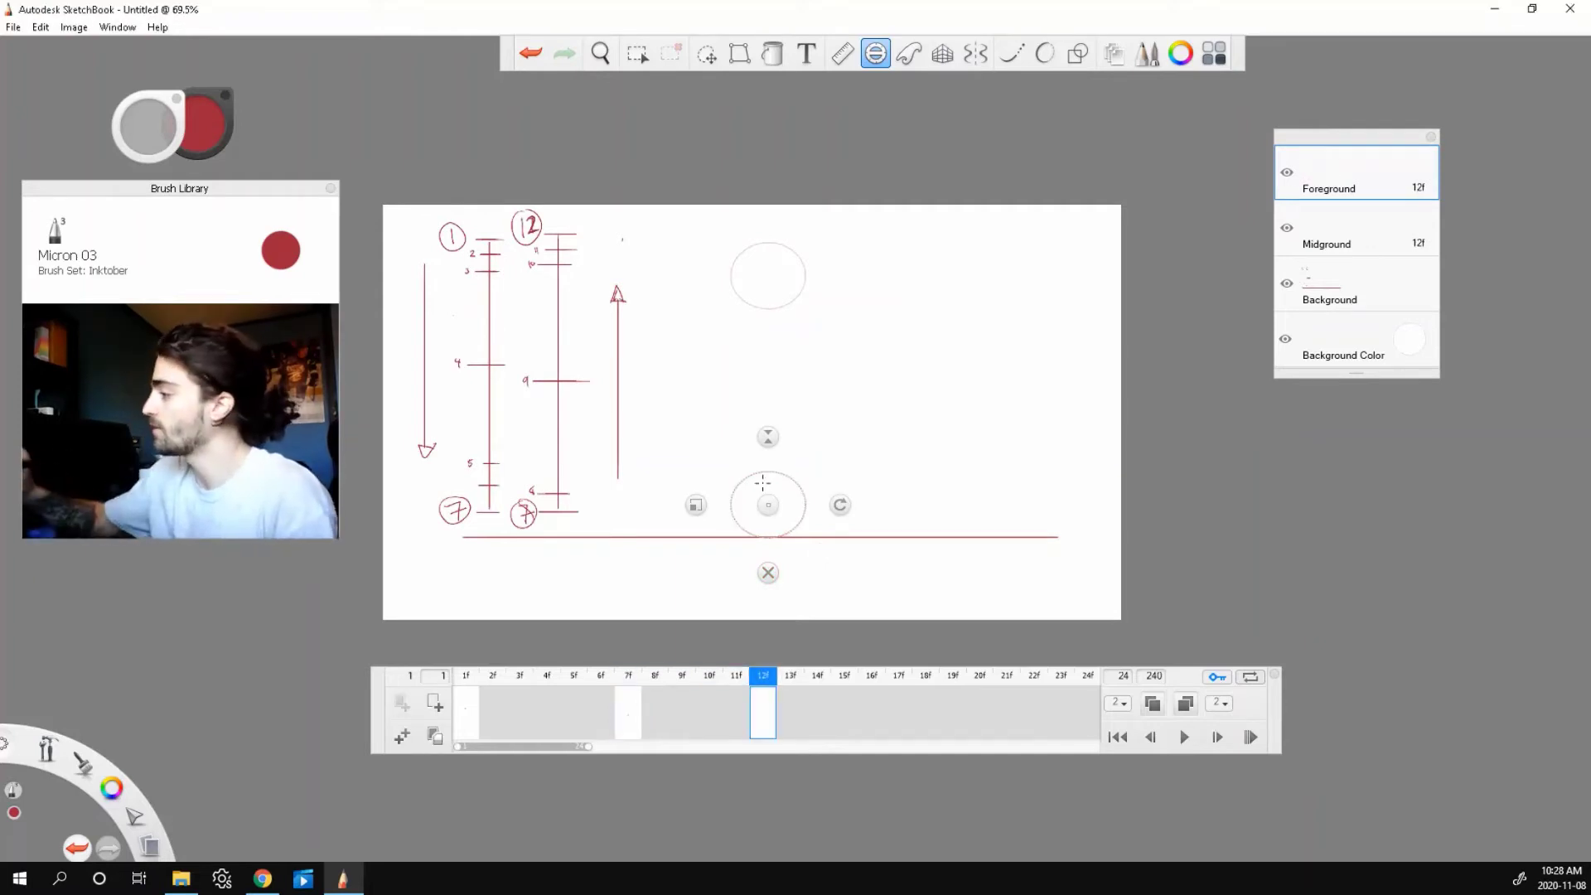
pyautogui.moveTo(763, 482)
pyautogui.mouseDown()
pyautogui.moveTo(757, 245)
pyautogui.moveTo(774, 257)
pyautogui.moveTo(760, 250)
pyautogui.mouseUp()
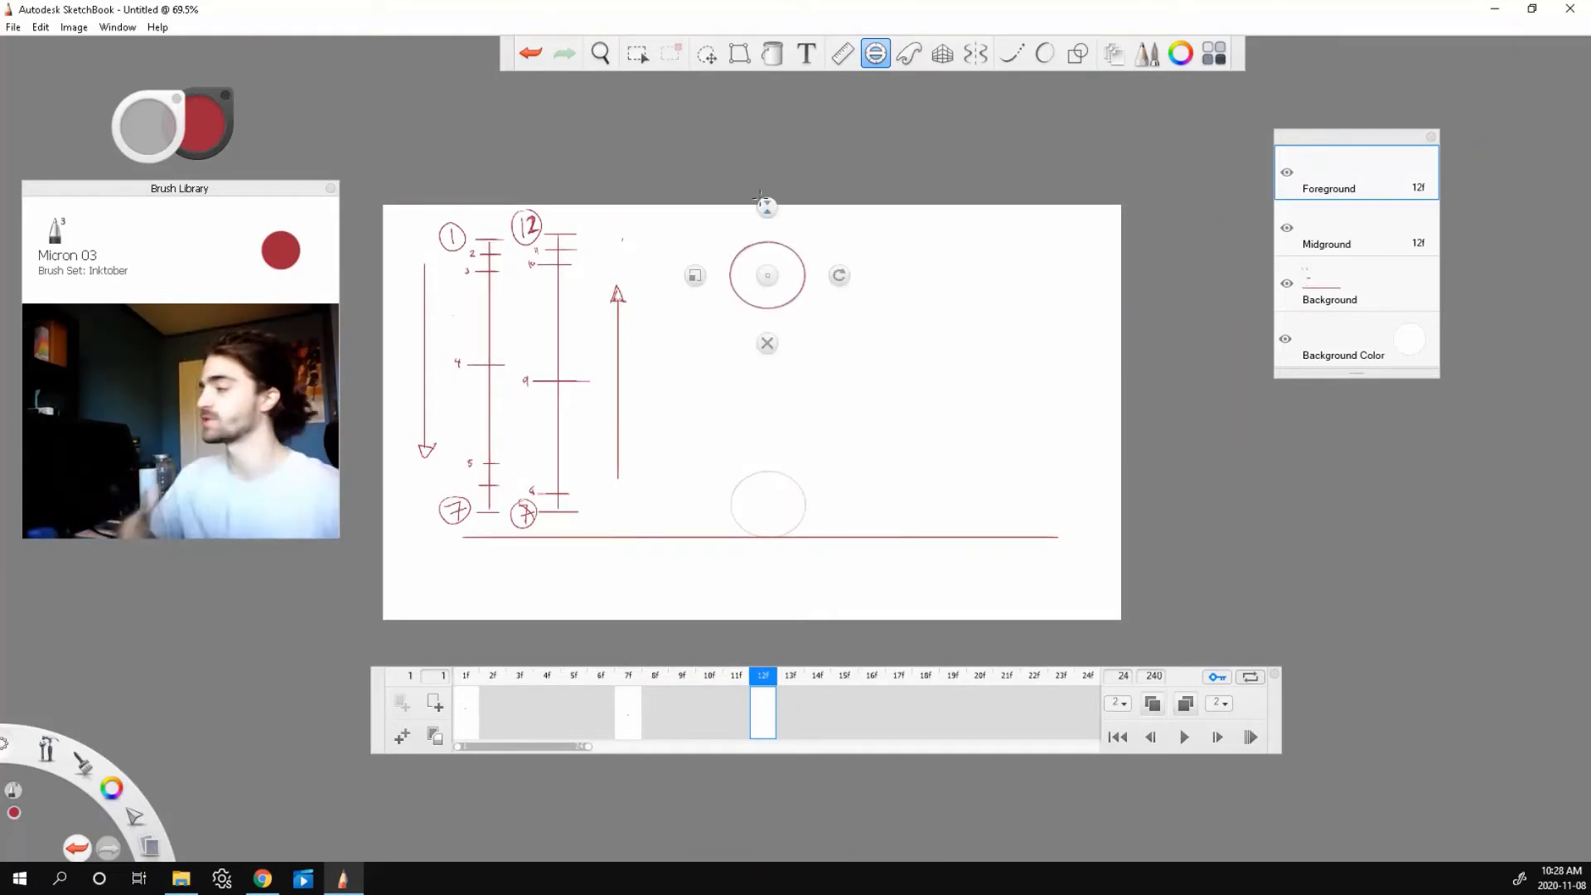
# - Play back the key drawings, and add a keyframe at frame 2 with the ball traced slightly below its frame 1 position
pyautogui.click(1184, 737)
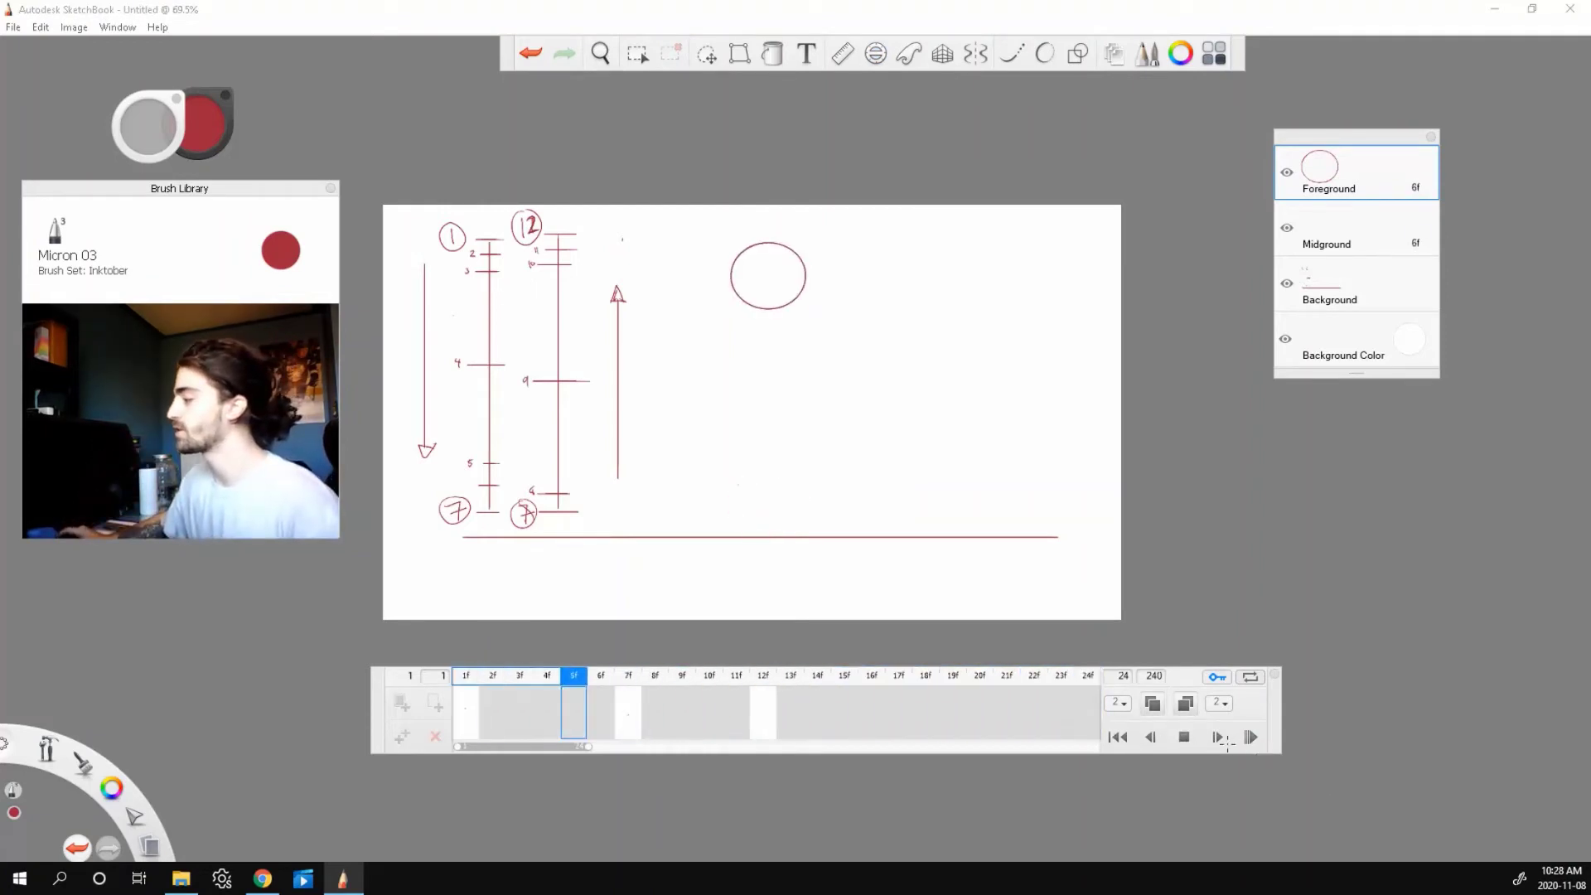
pyautogui.click(1184, 736)
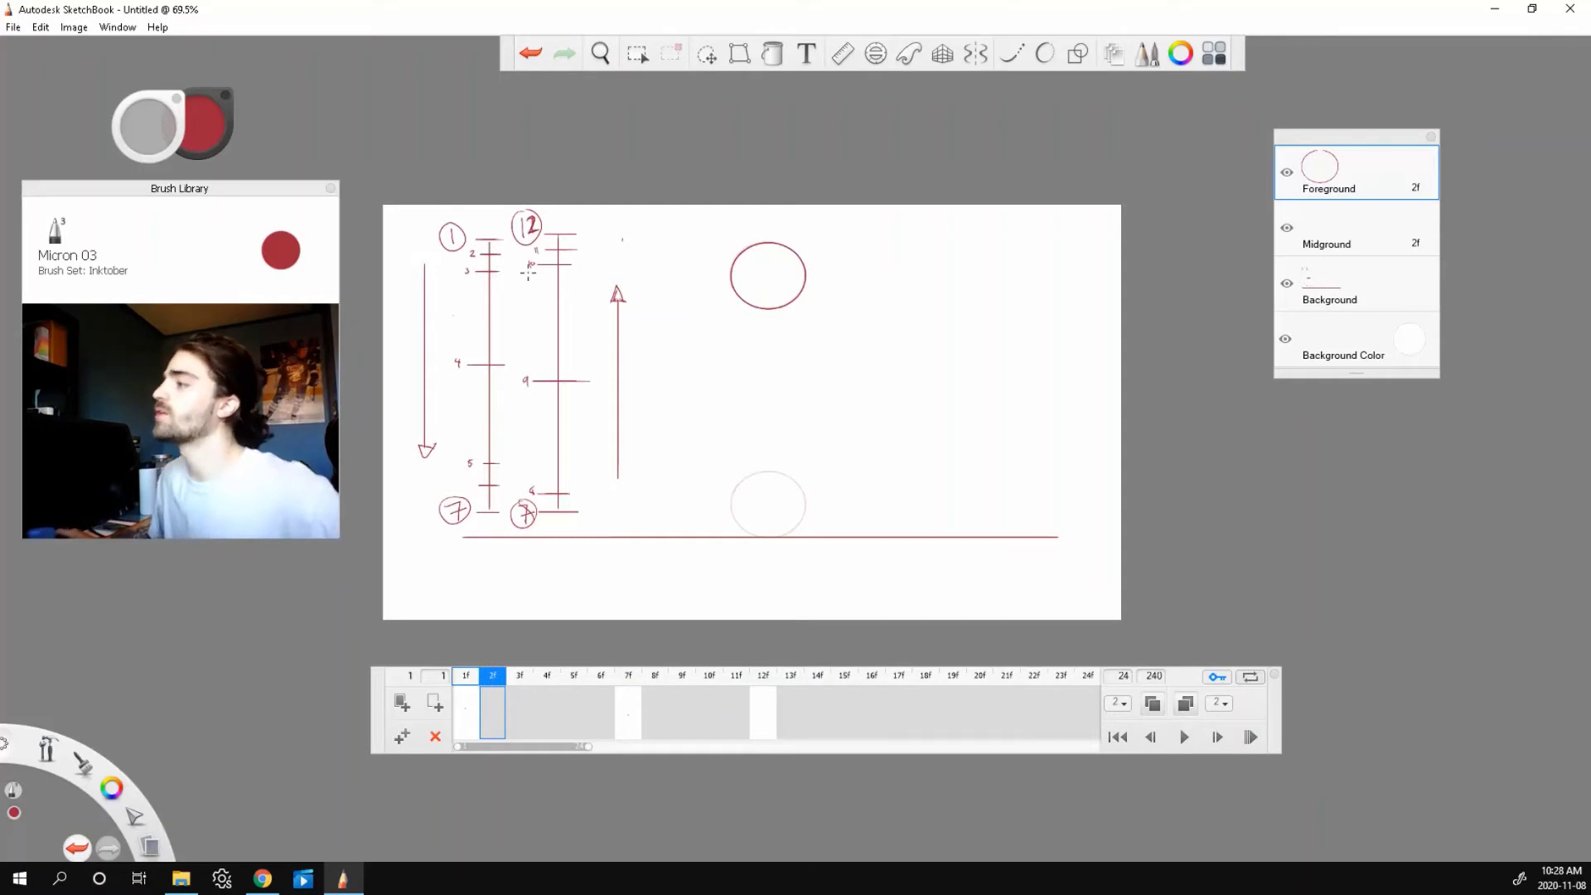
pyautogui.click(403, 704)
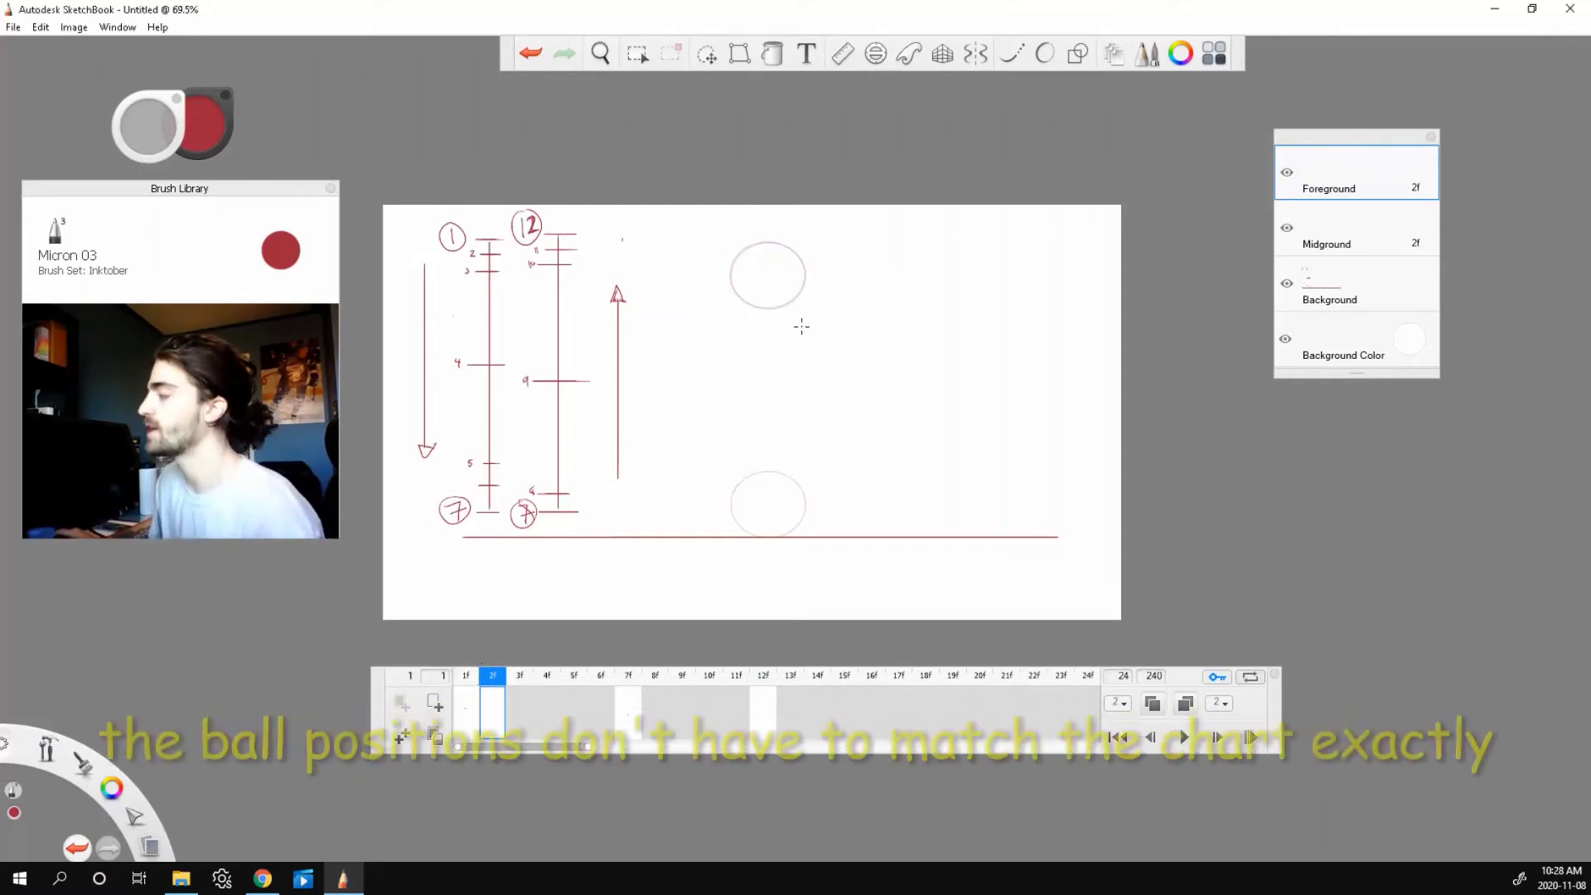
pyautogui.click(877, 53)
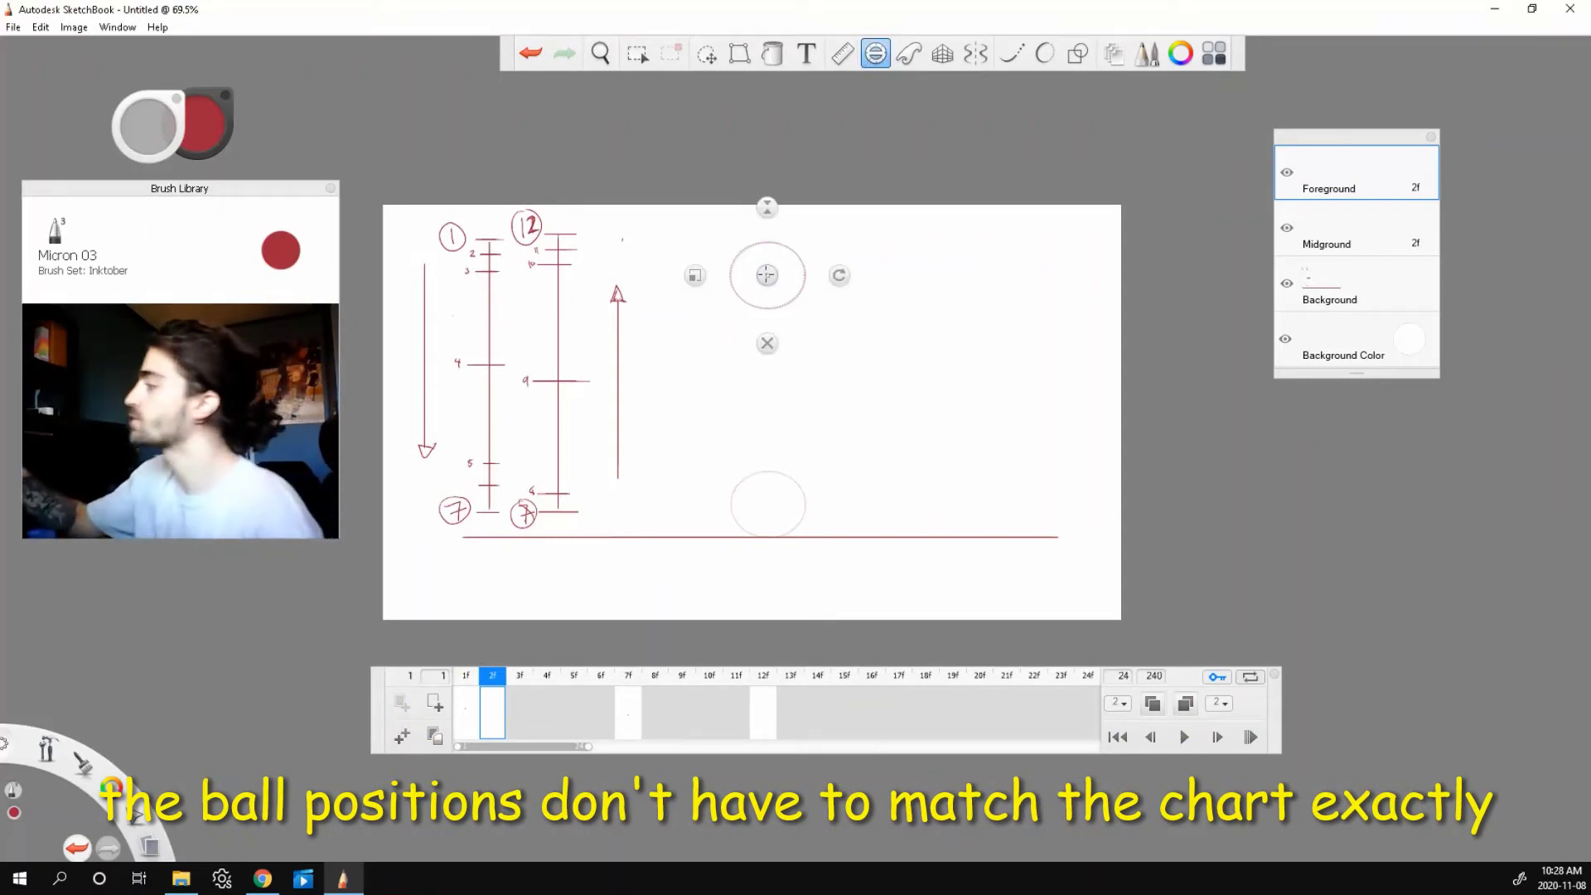
pyautogui.moveTo(767, 275); pyautogui.dragTo(767, 247)
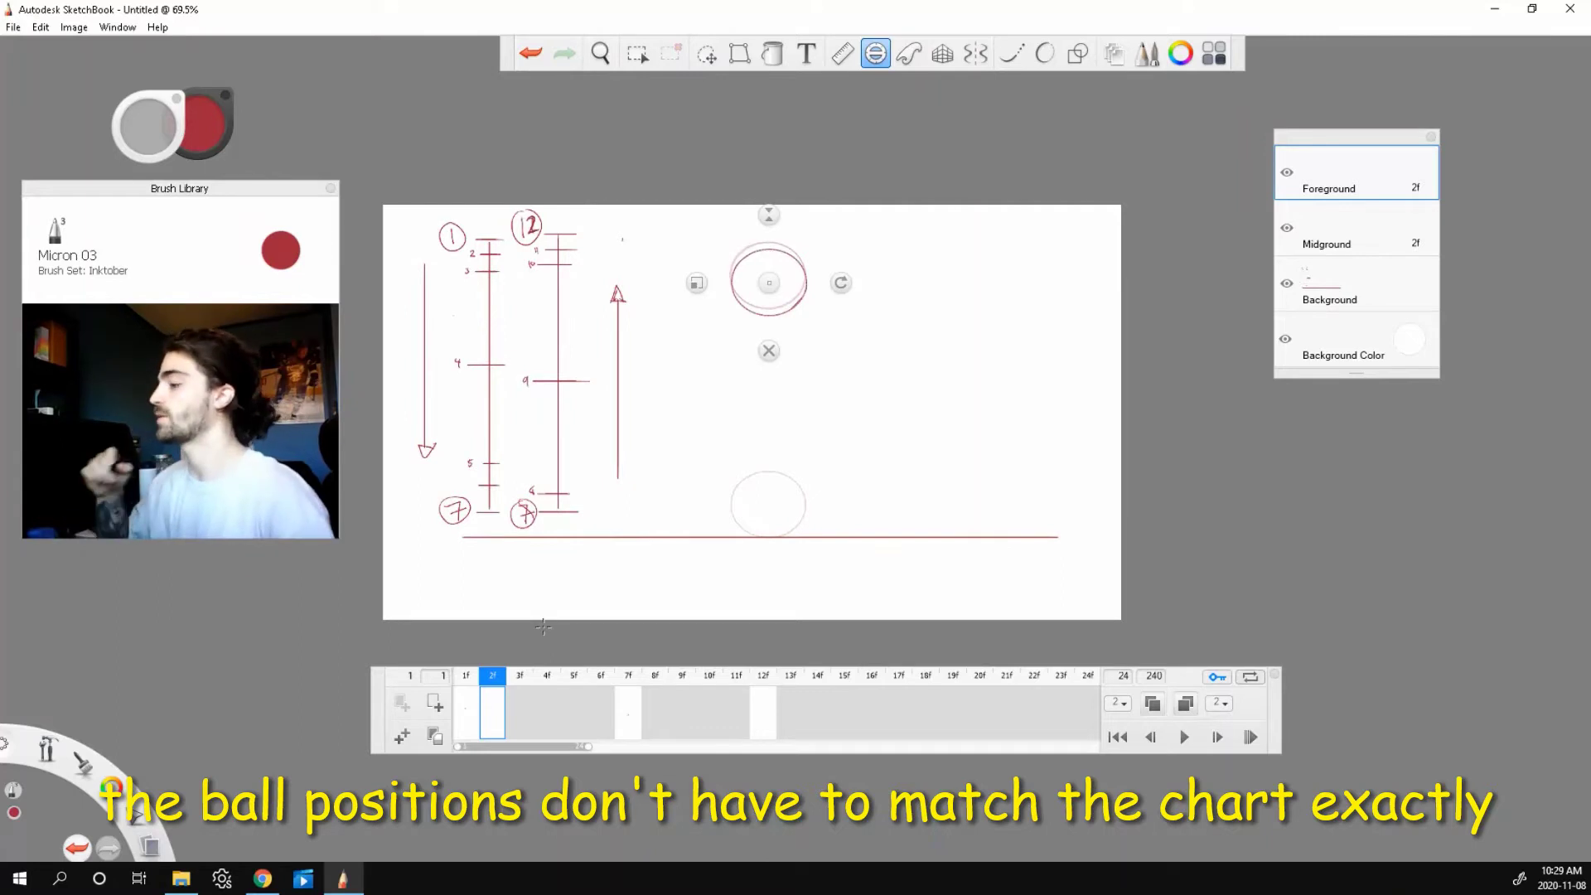
# - Add a keyframe at frame 3 and trace the ball slightly lower than in frame 2 with the Ellipse guide
pyautogui.click(518, 711)
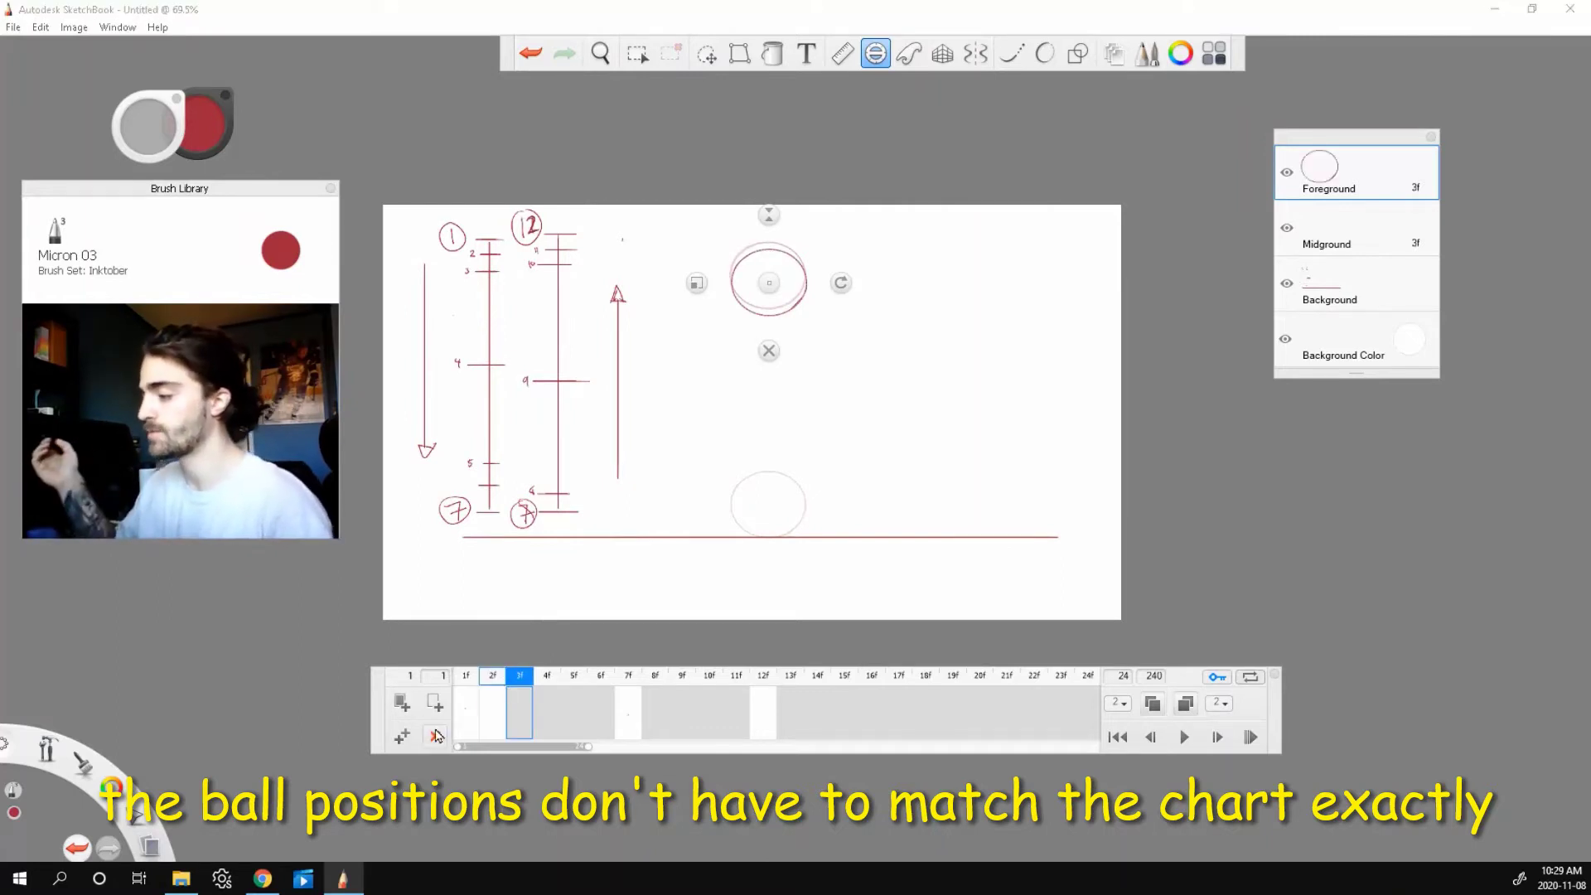
pyautogui.click(405, 709)
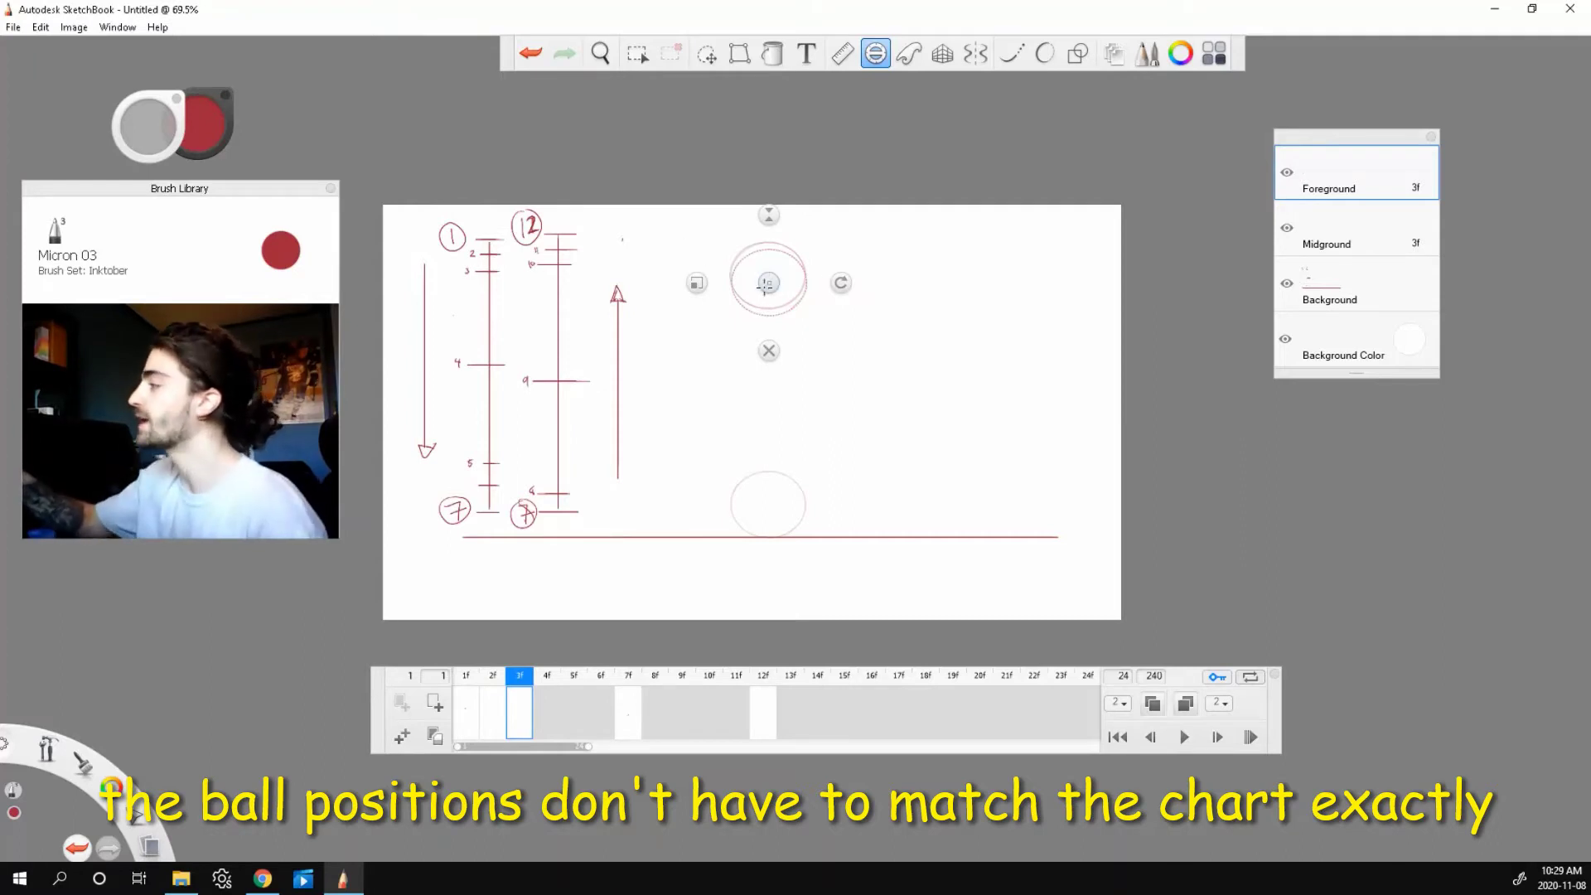
pyautogui.moveTo(769, 282); pyautogui.dragTo(769, 294)
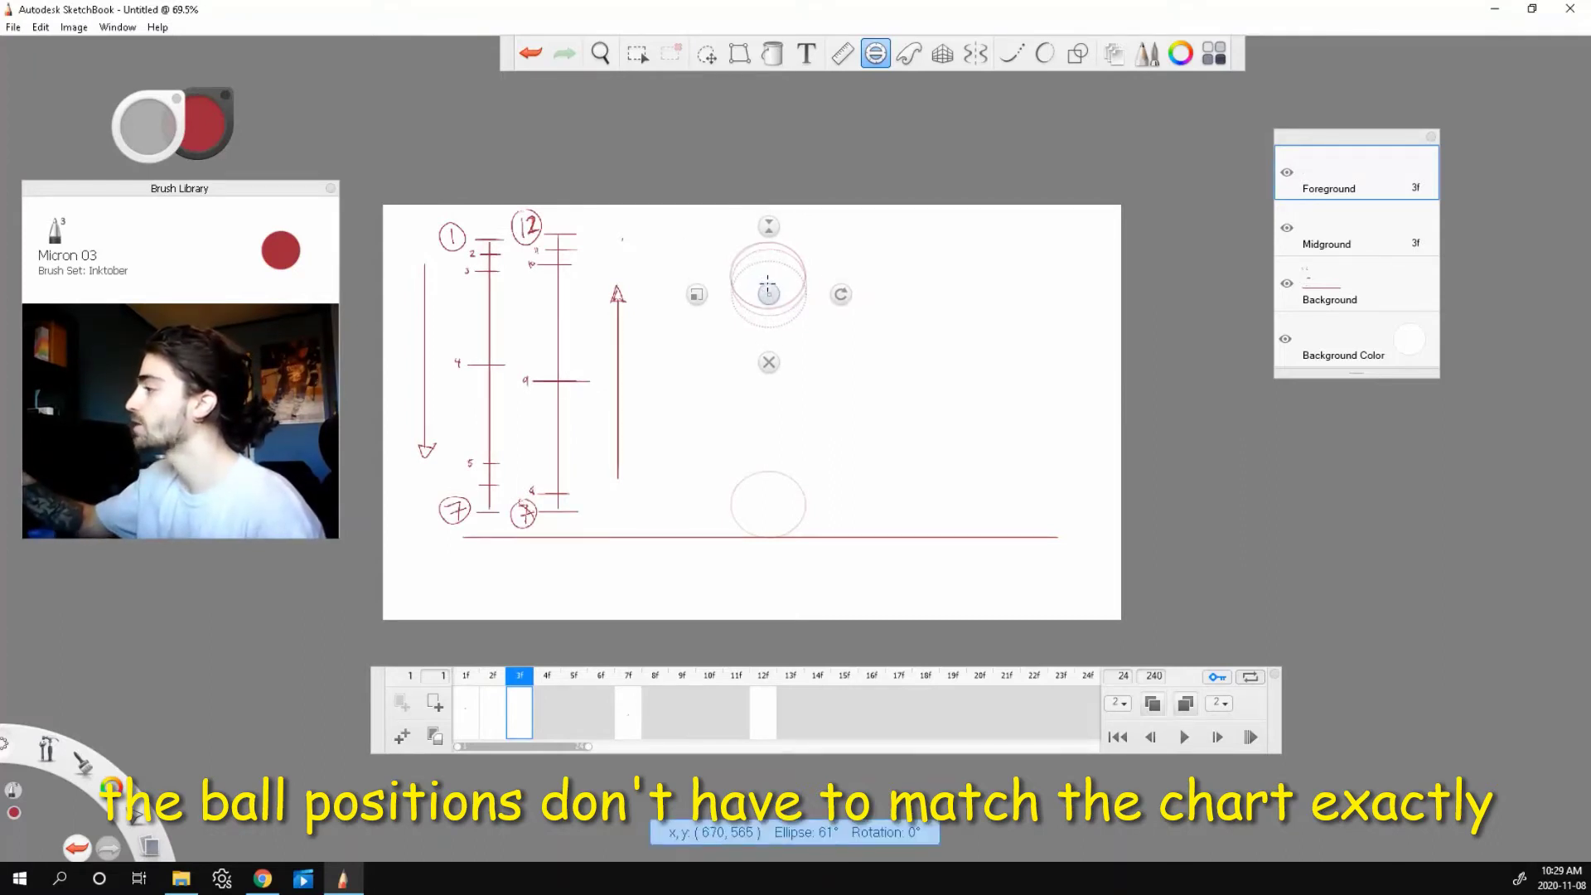
pyautogui.moveTo(767, 261); pyautogui.dragTo(768, 262)
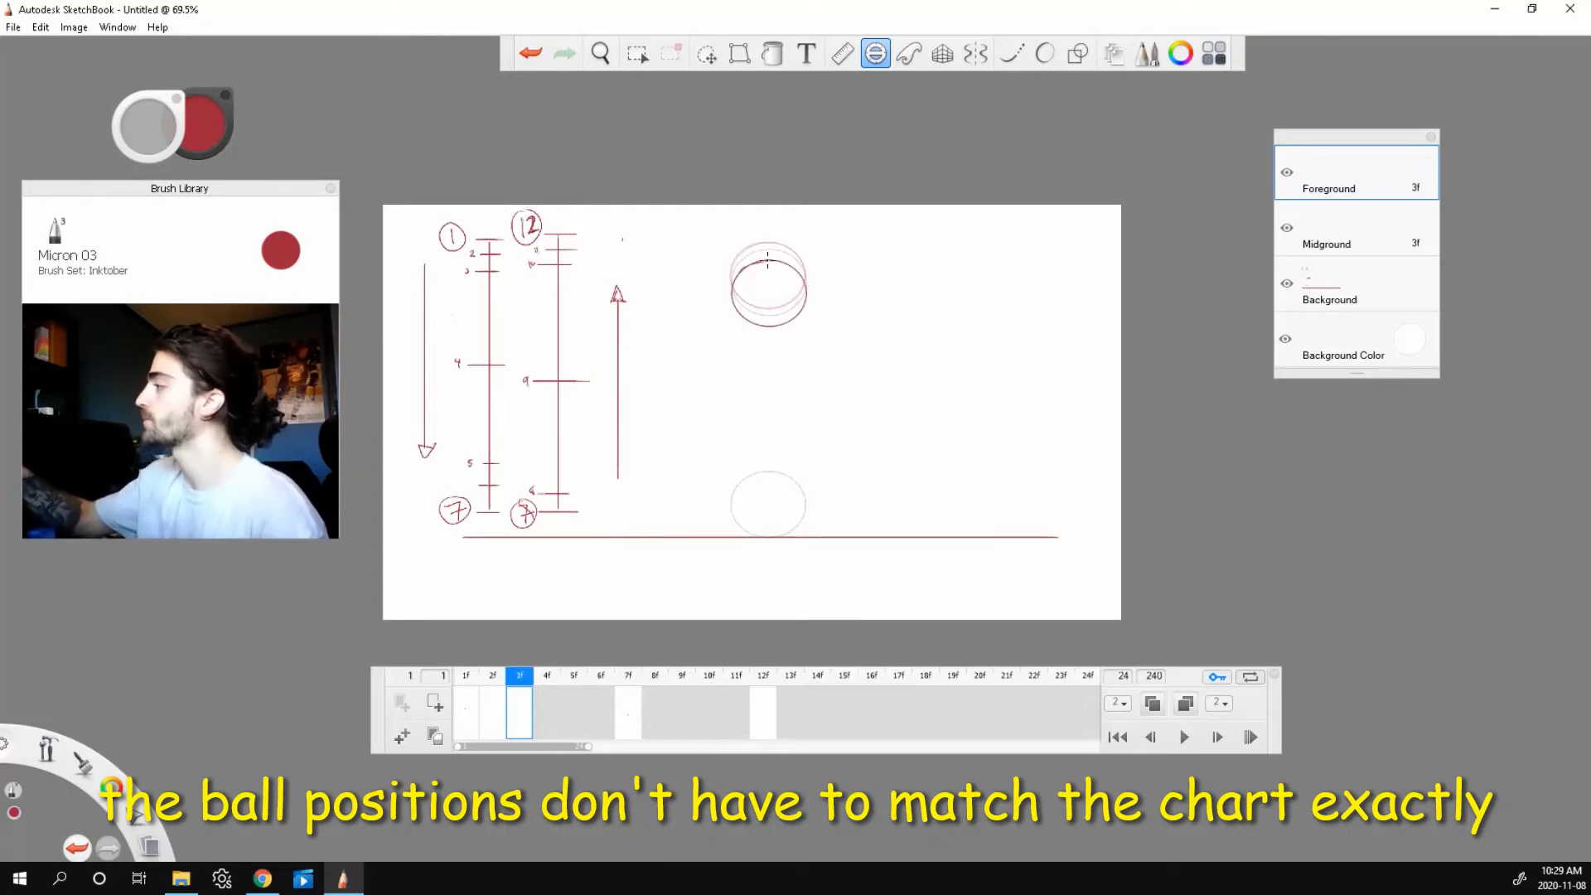
# - Add keyframes at frames 4, 5 and 6, tracing the falling ball at mid-height, near the ground and just above contact
pyautogui.click(551, 707)
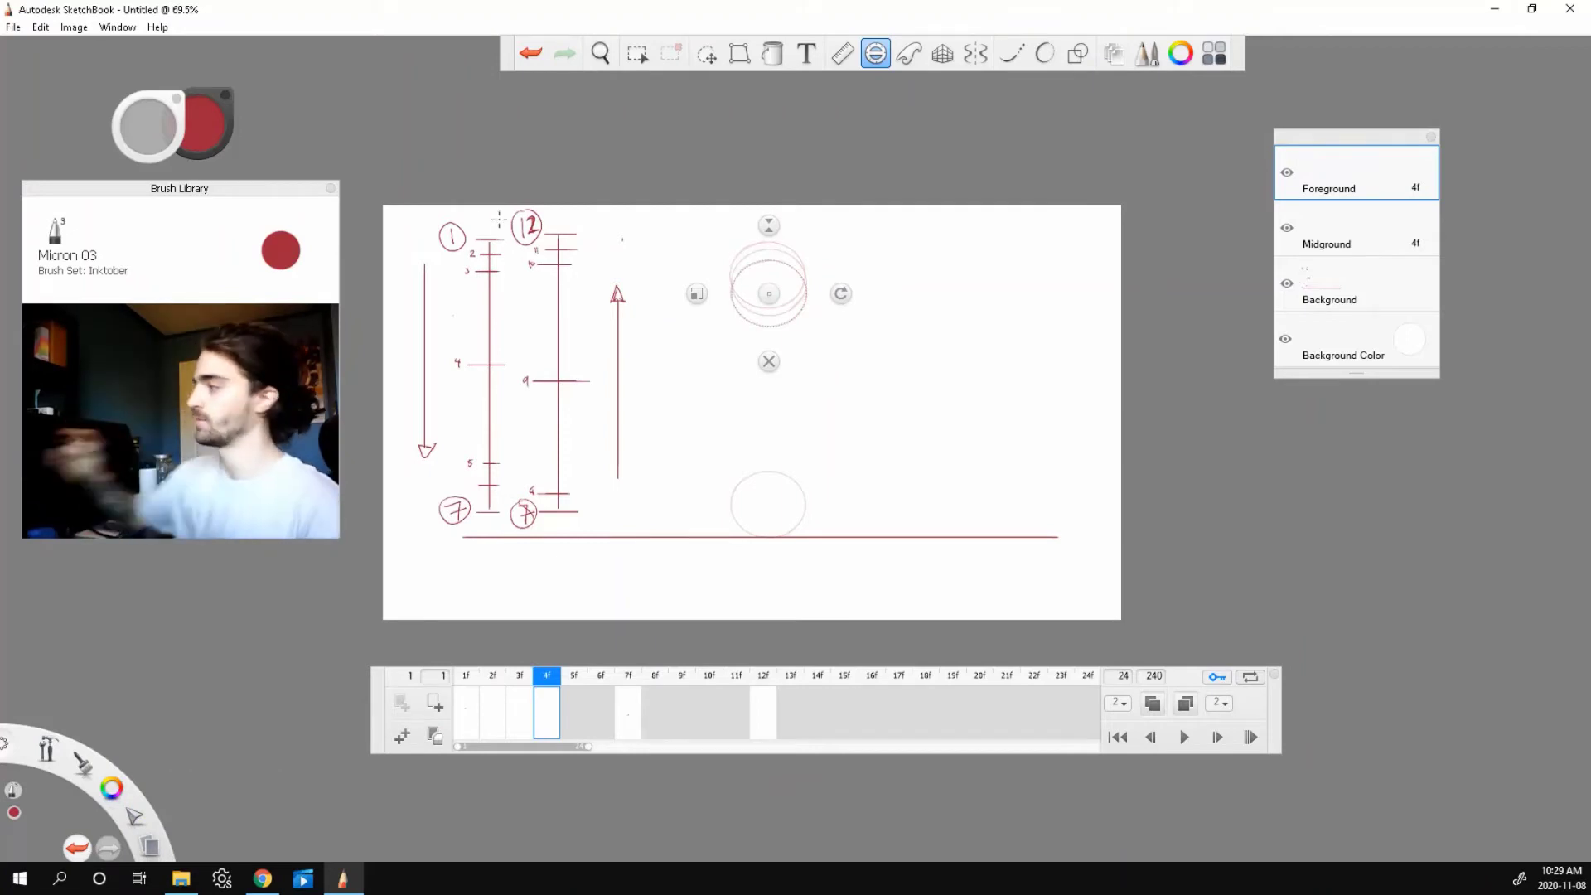
pyautogui.moveTo(768, 293)
pyautogui.mouseDown()
pyautogui.moveTo(770, 373)
pyautogui.moveTo(769, 343)
pyautogui.mouseUp()
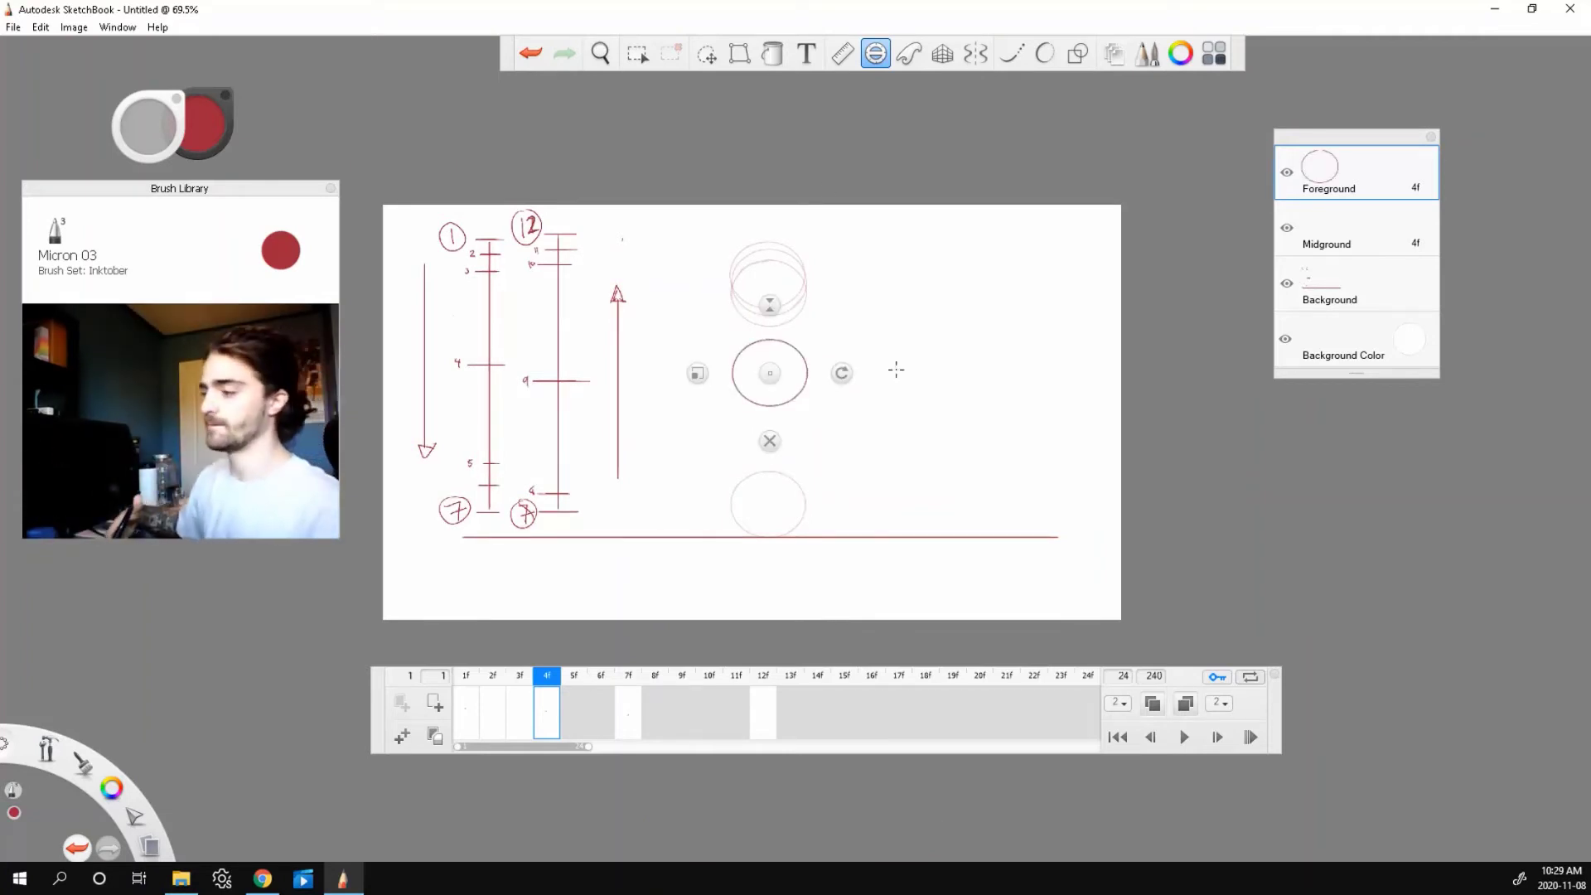
pyautogui.click(574, 700)
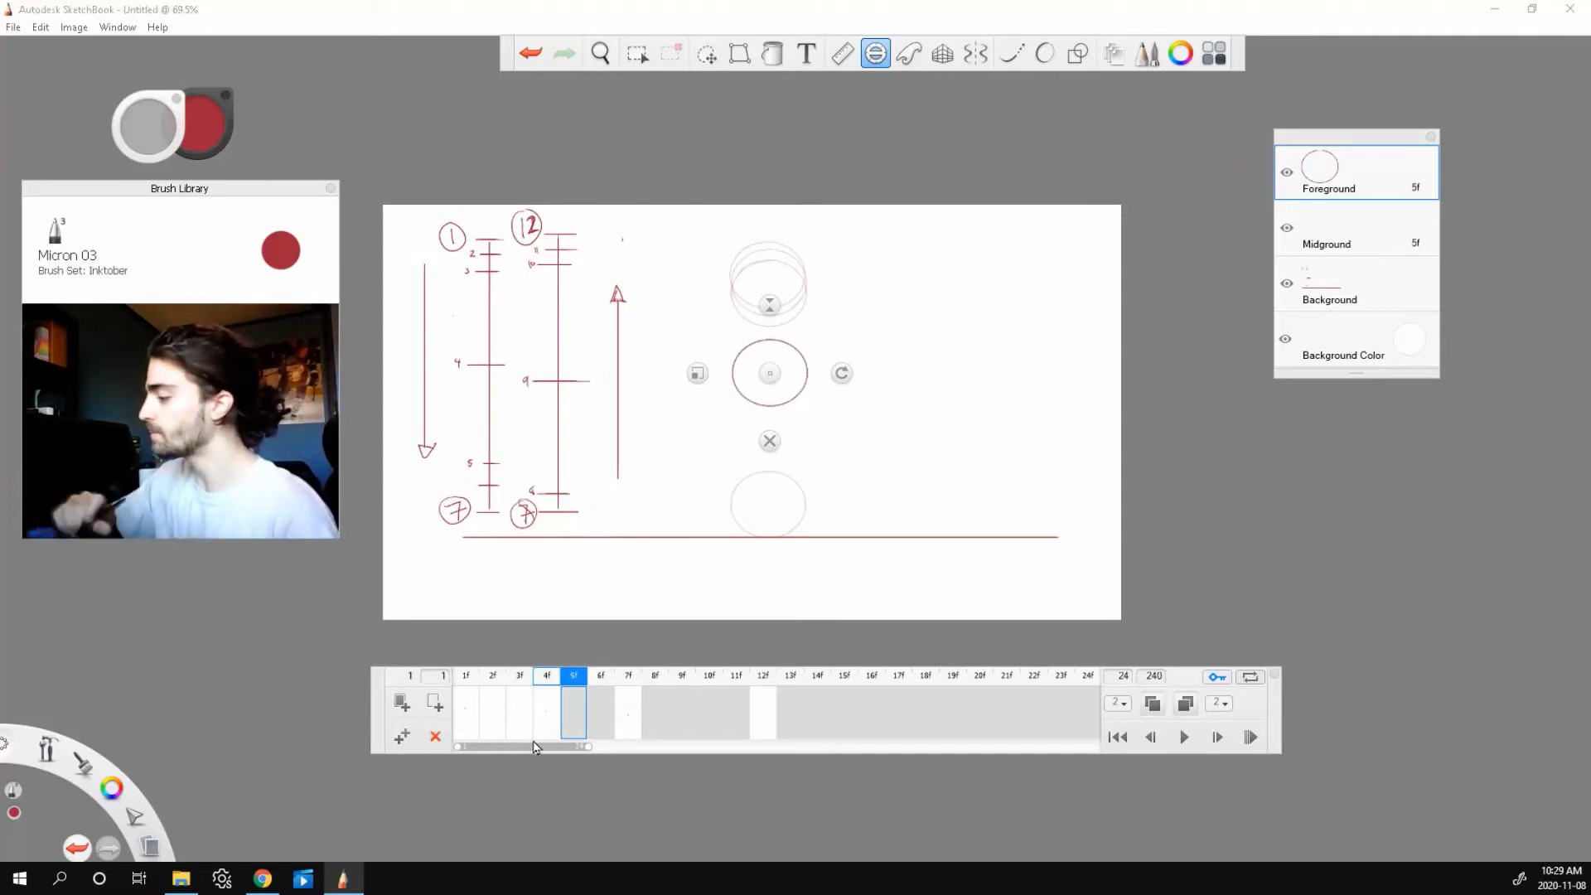
pyautogui.click(402, 705)
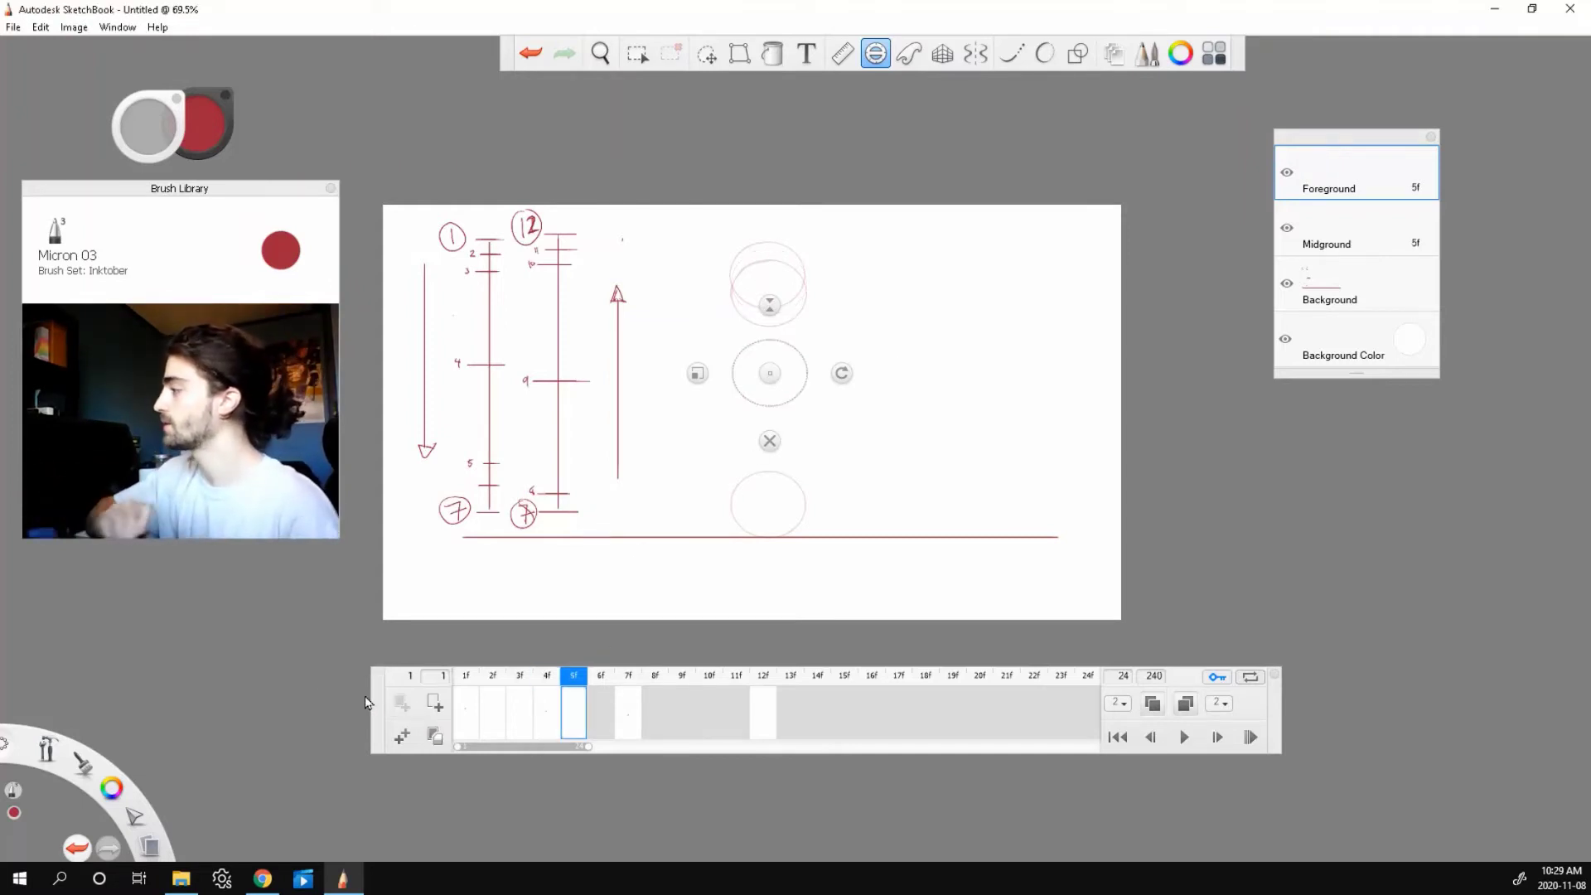
pyautogui.moveTo(770, 373)
pyautogui.mouseDown()
pyautogui.moveTo(769, 468)
pyautogui.moveTo(741, 496)
pyautogui.moveTo(775, 437)
pyautogui.mouseUp()
pyautogui.click(599, 713)
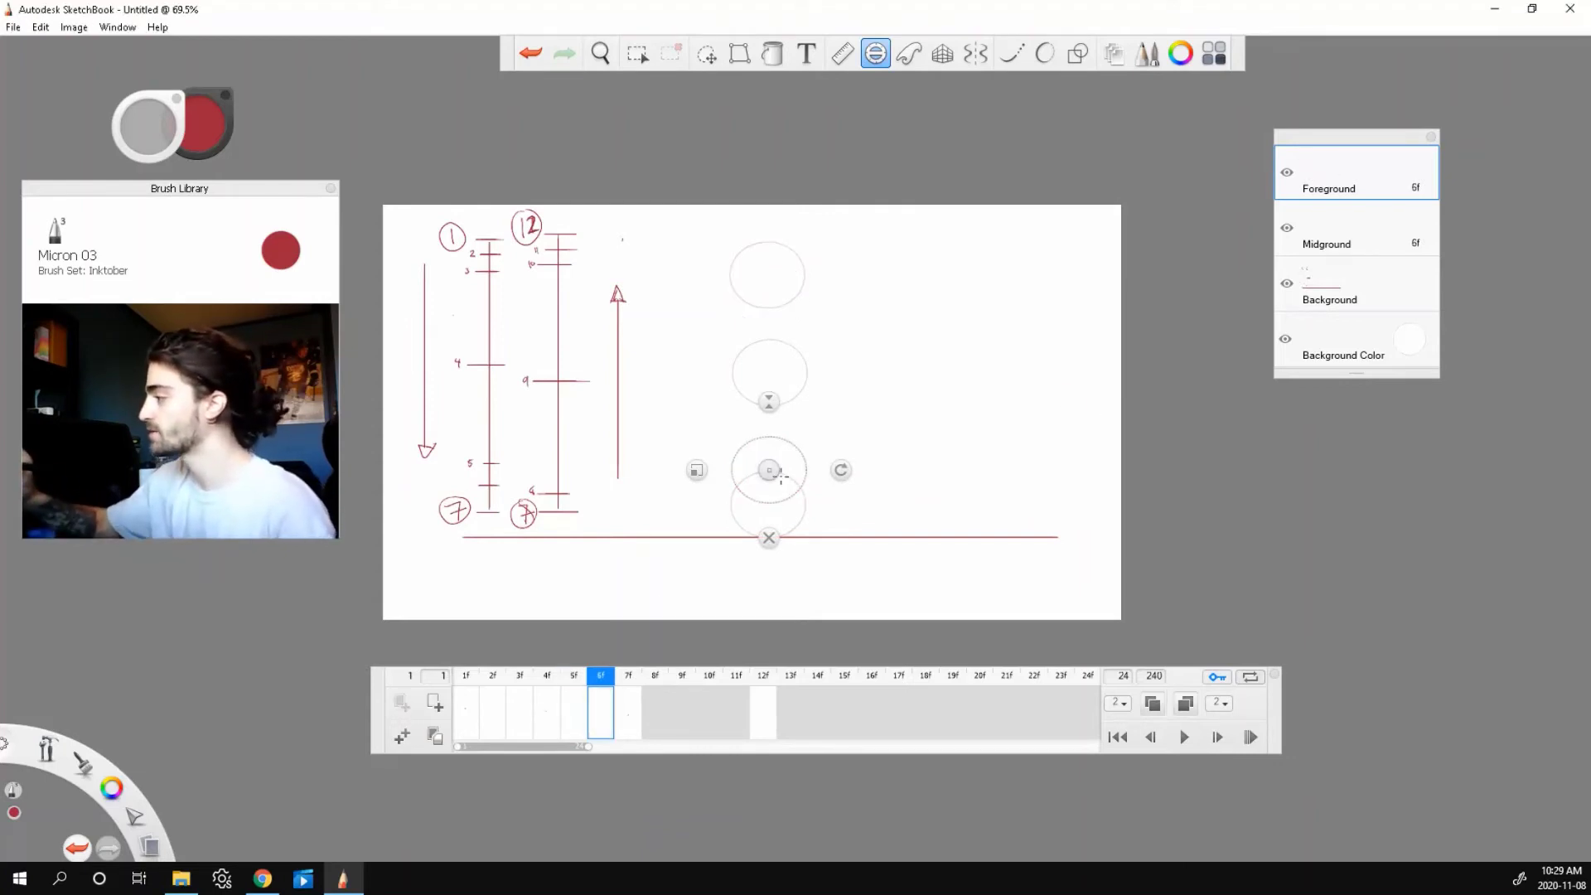
pyautogui.moveTo(770, 470); pyautogui.dragTo(771, 514)
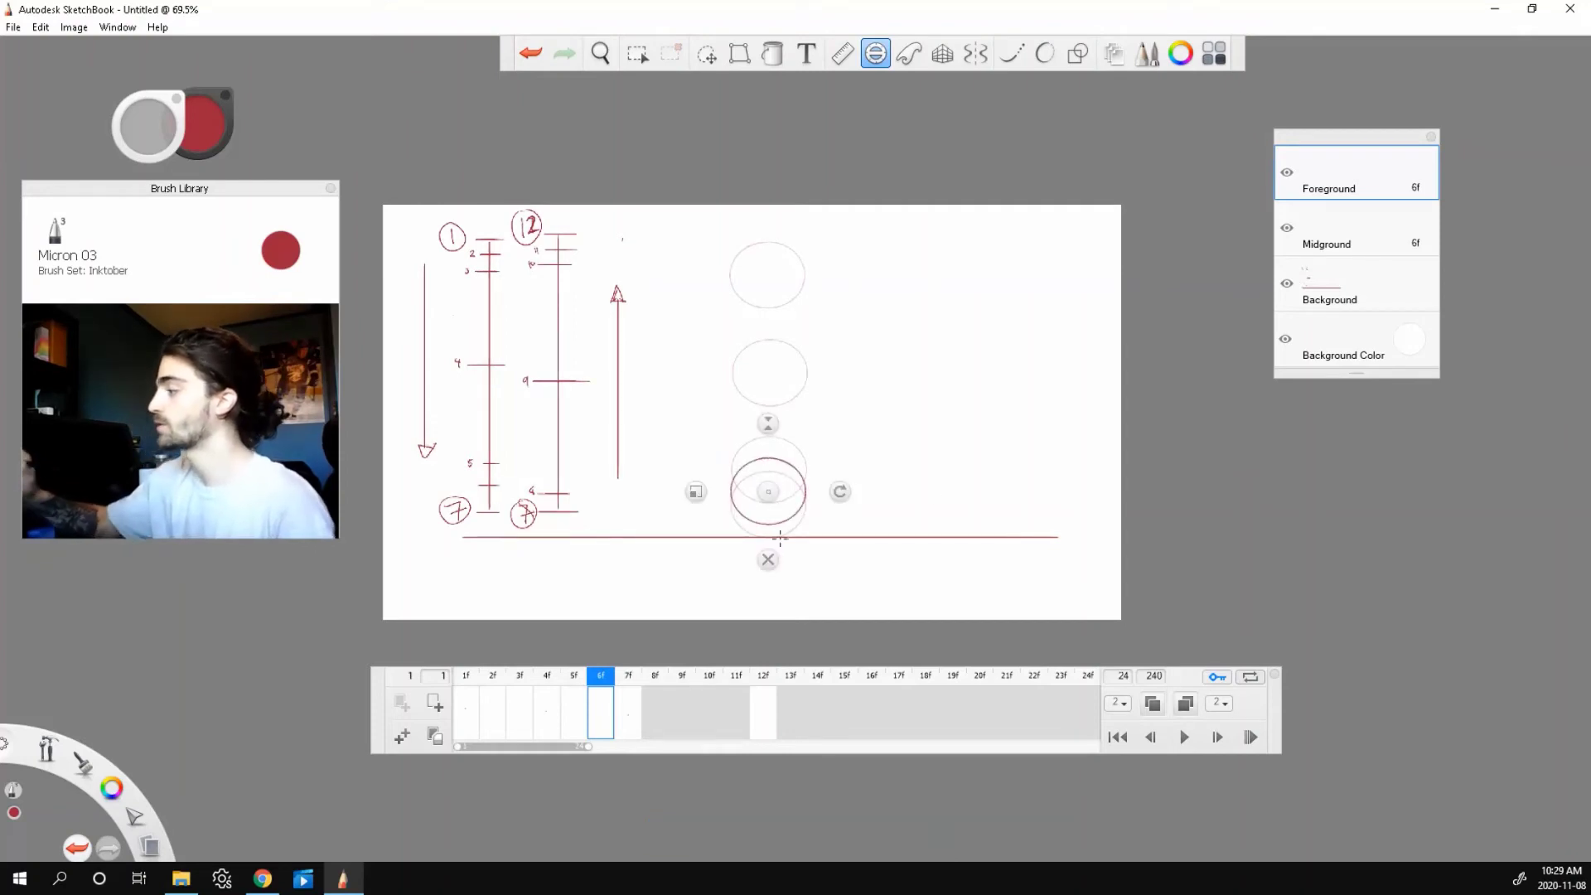
# - Add keyframes at frames 8 to 11, tracing the rebound just above ground, at mid-height and twice near the top, and play the animation
pyautogui.click(627, 713)
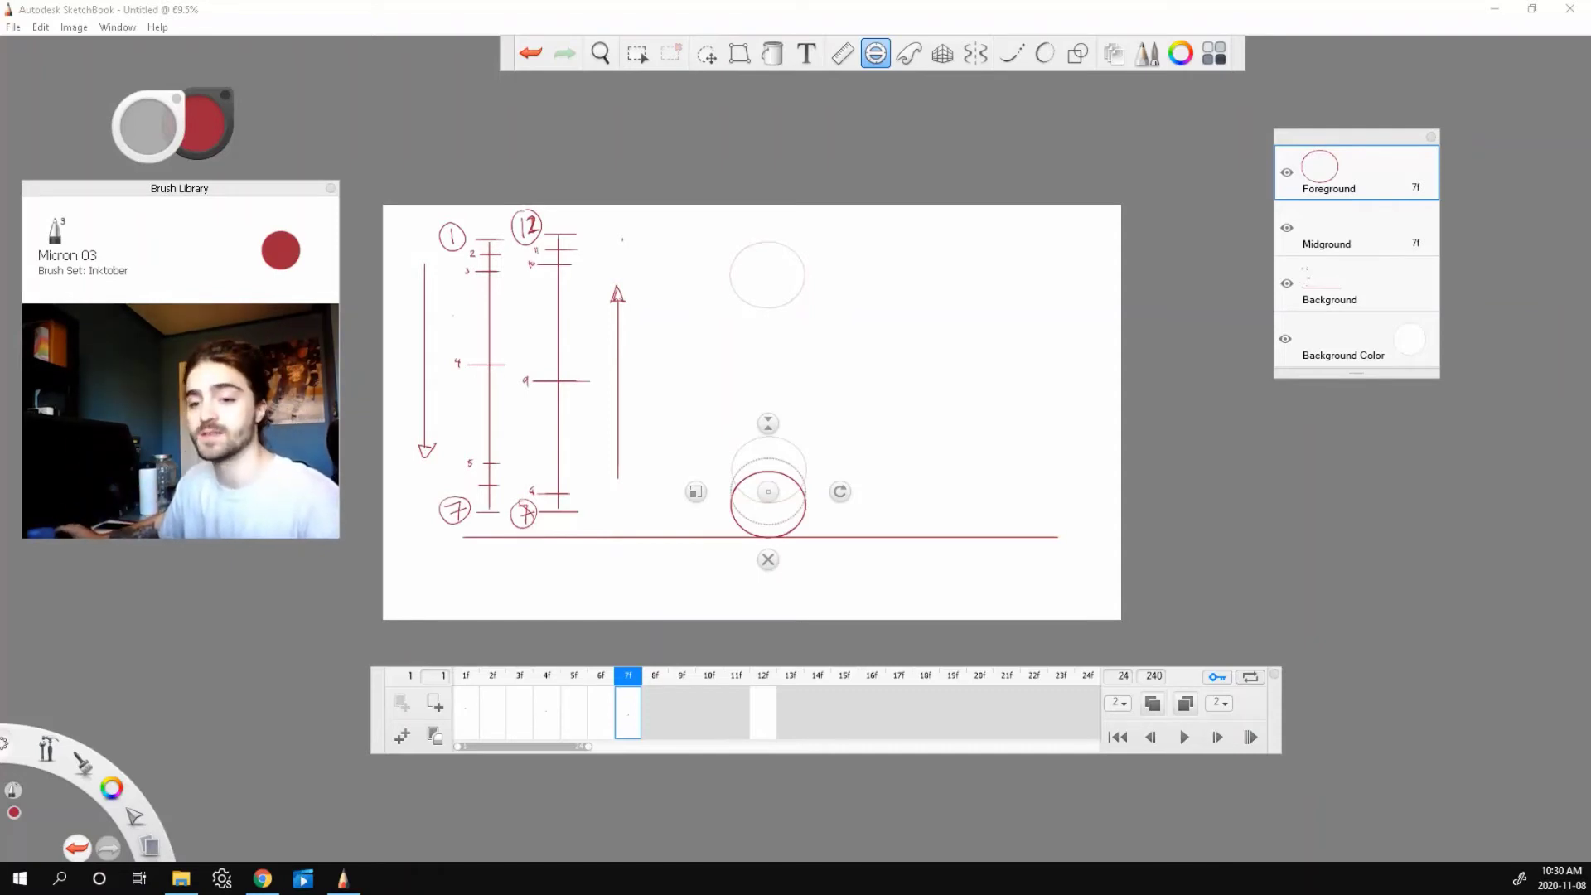
pyautogui.press('.')
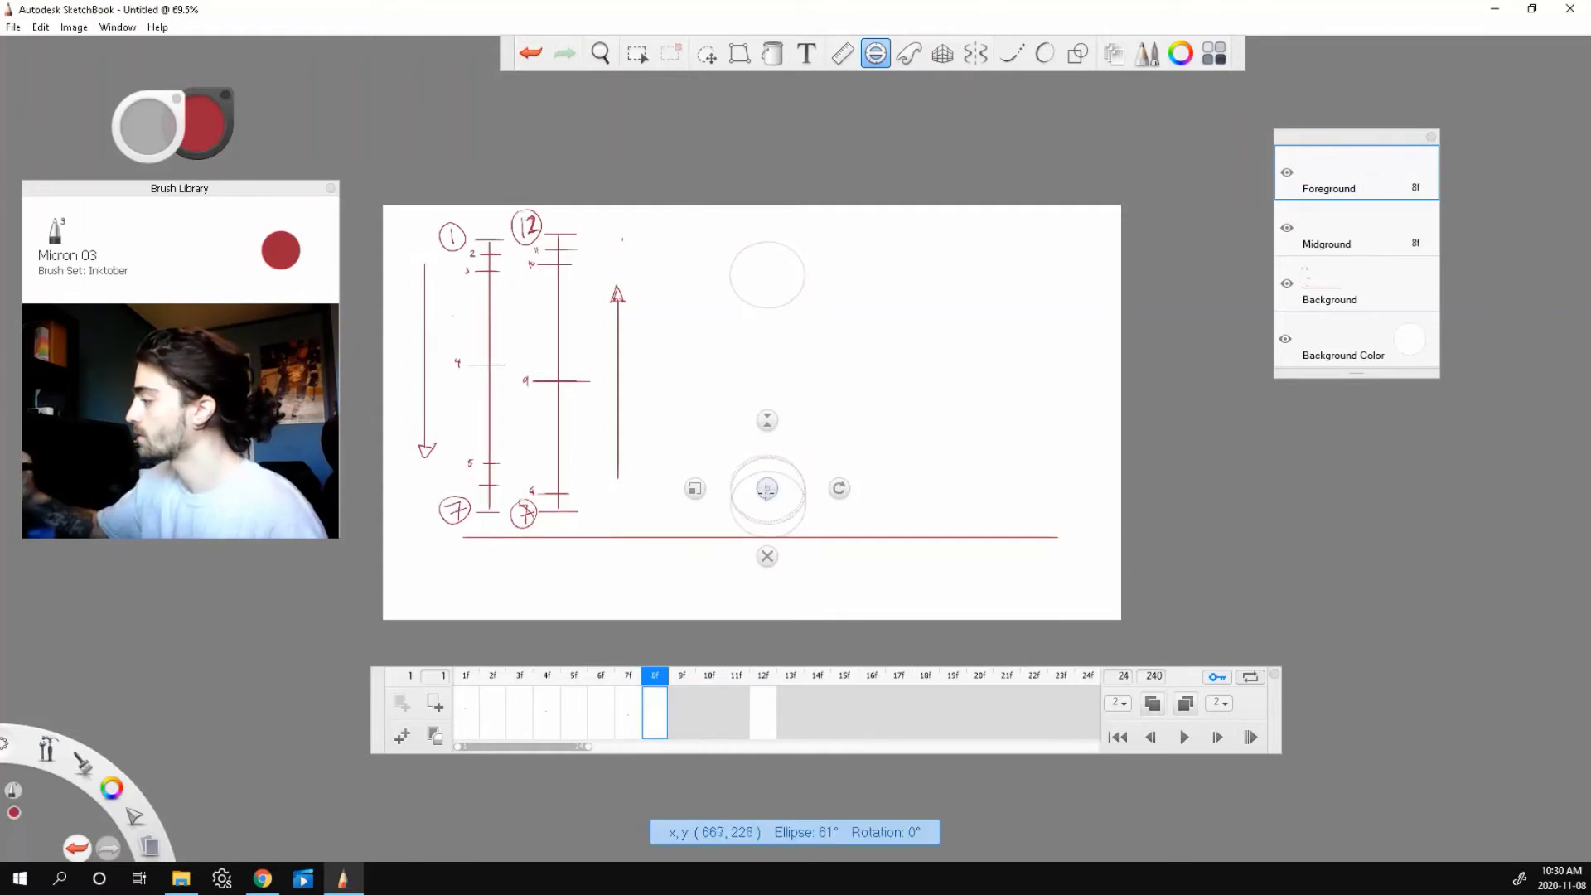
pyautogui.moveTo(759, 458); pyautogui.dragTo(768, 287)
pyautogui.press('.')
pyautogui.click(708, 710)
pyautogui.press('.')
pyautogui.moveTo(768, 320); pyautogui.dragTo(769, 322)
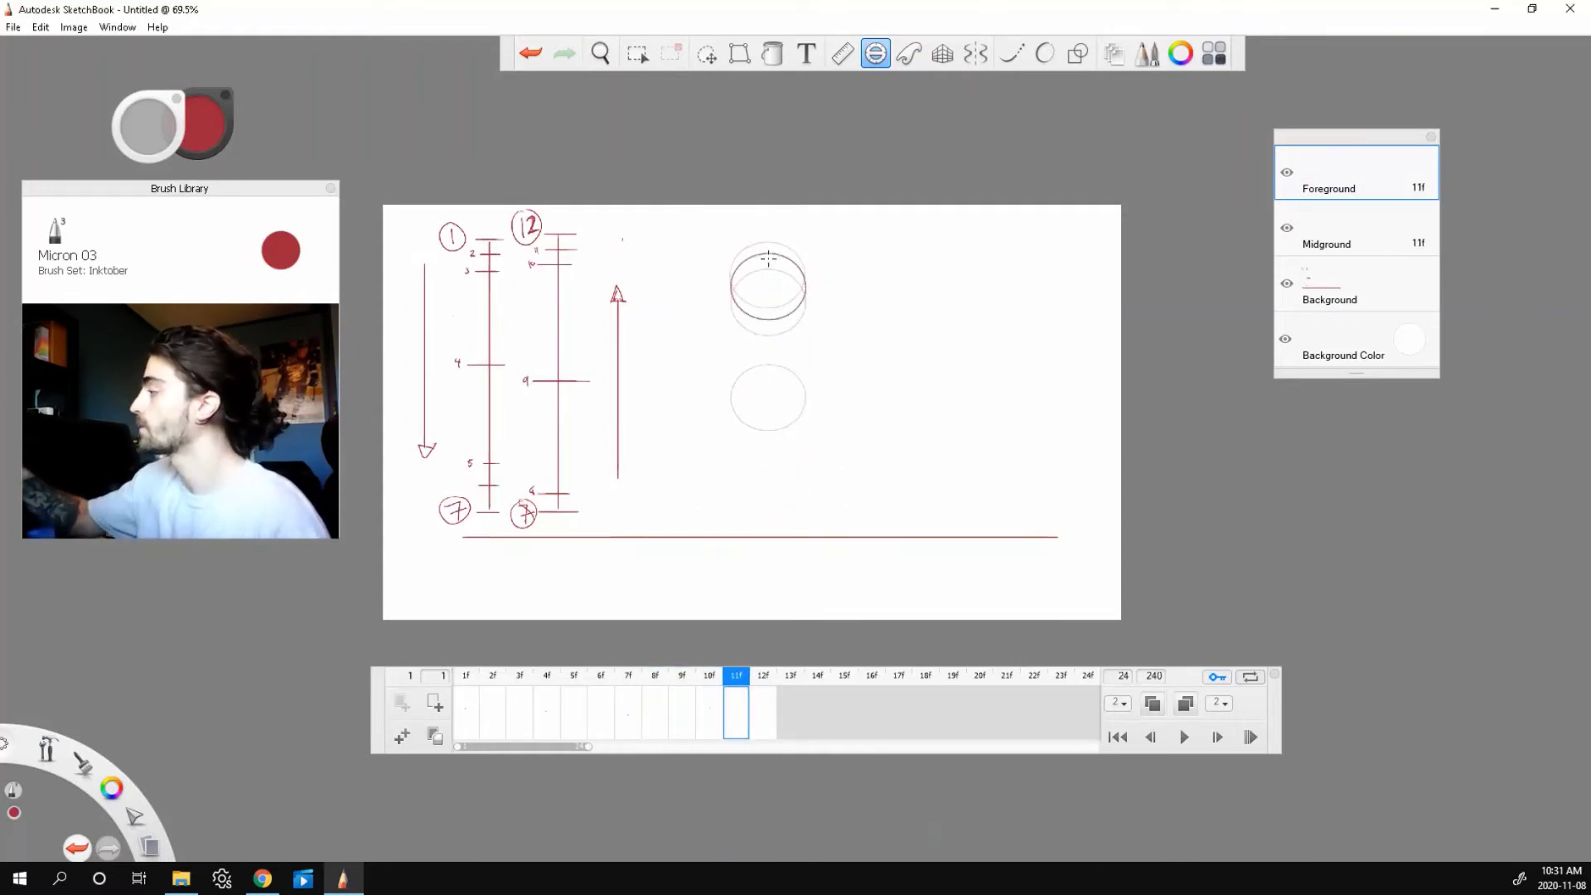
pyautogui.click(771, 358)
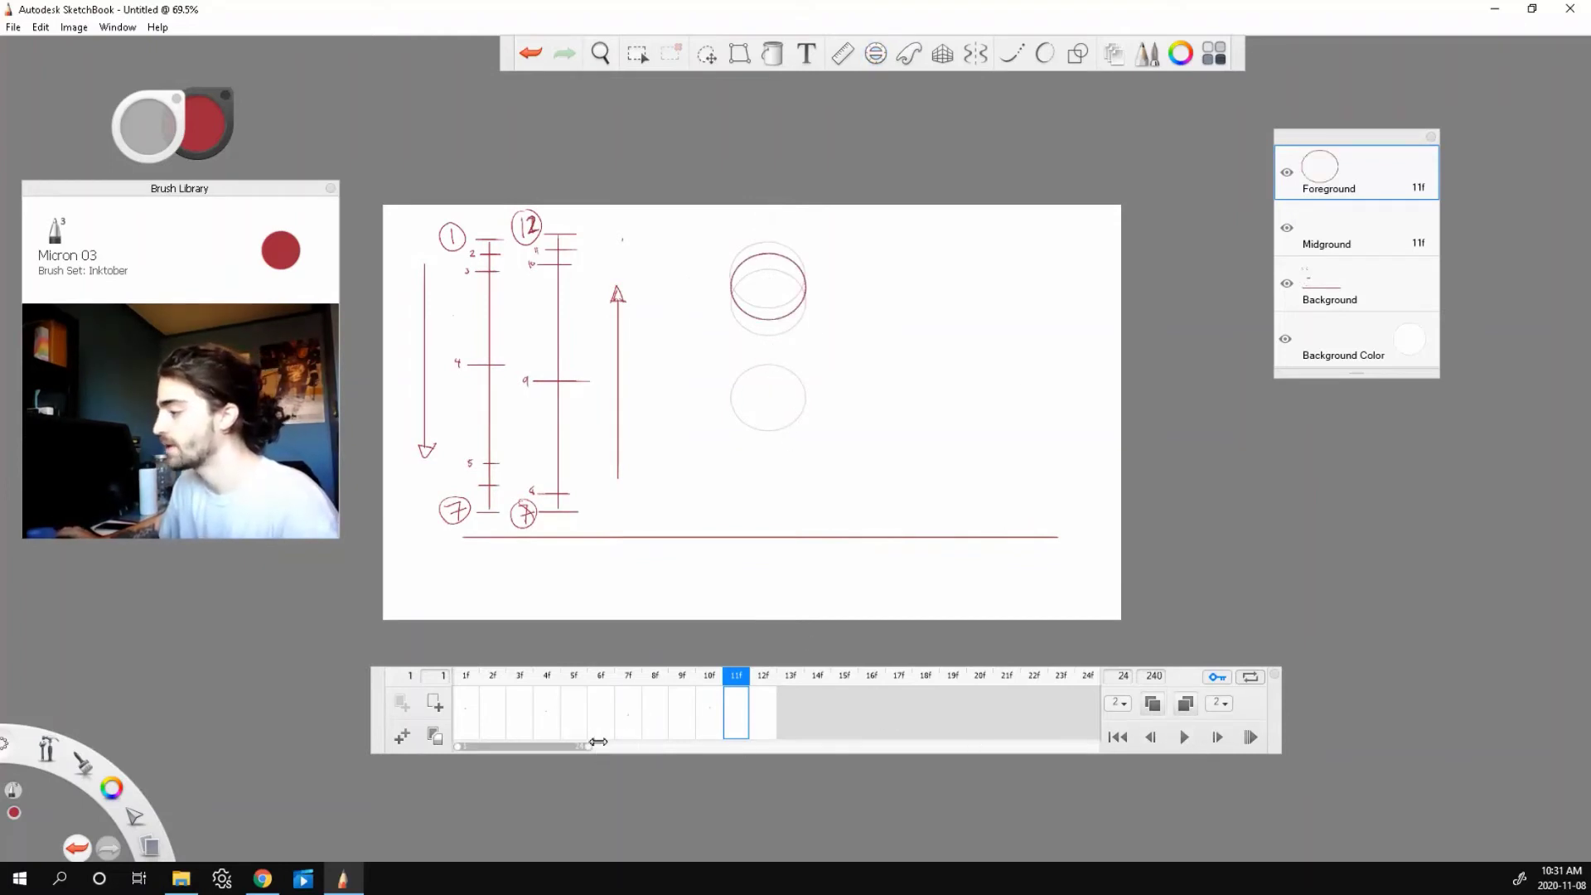
pyautogui.click(1184, 738)
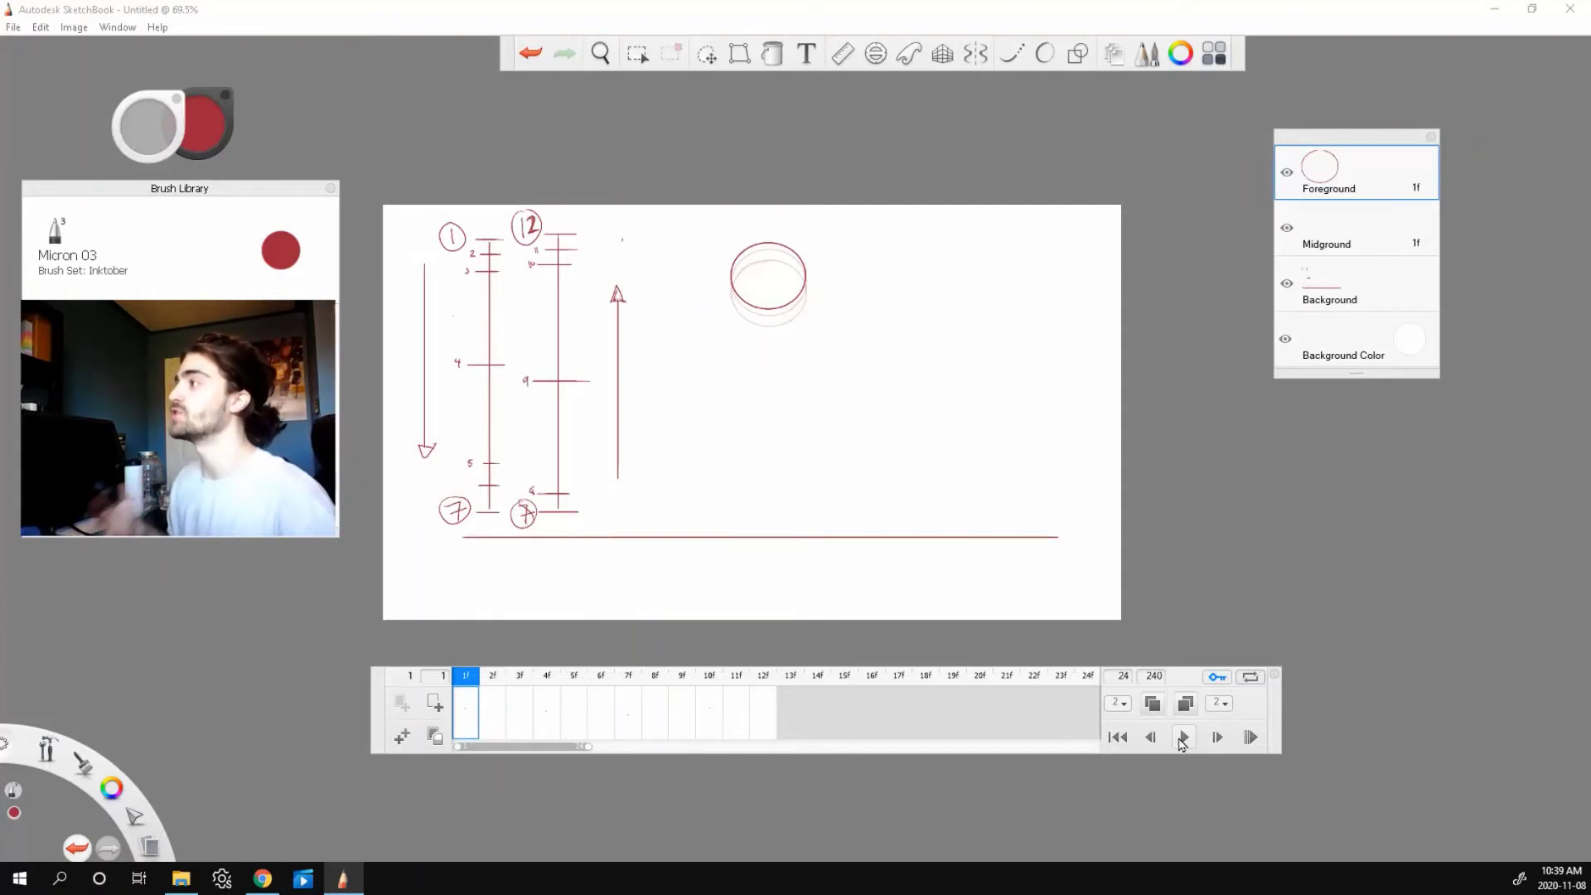
pyautogui.click(740, 58)
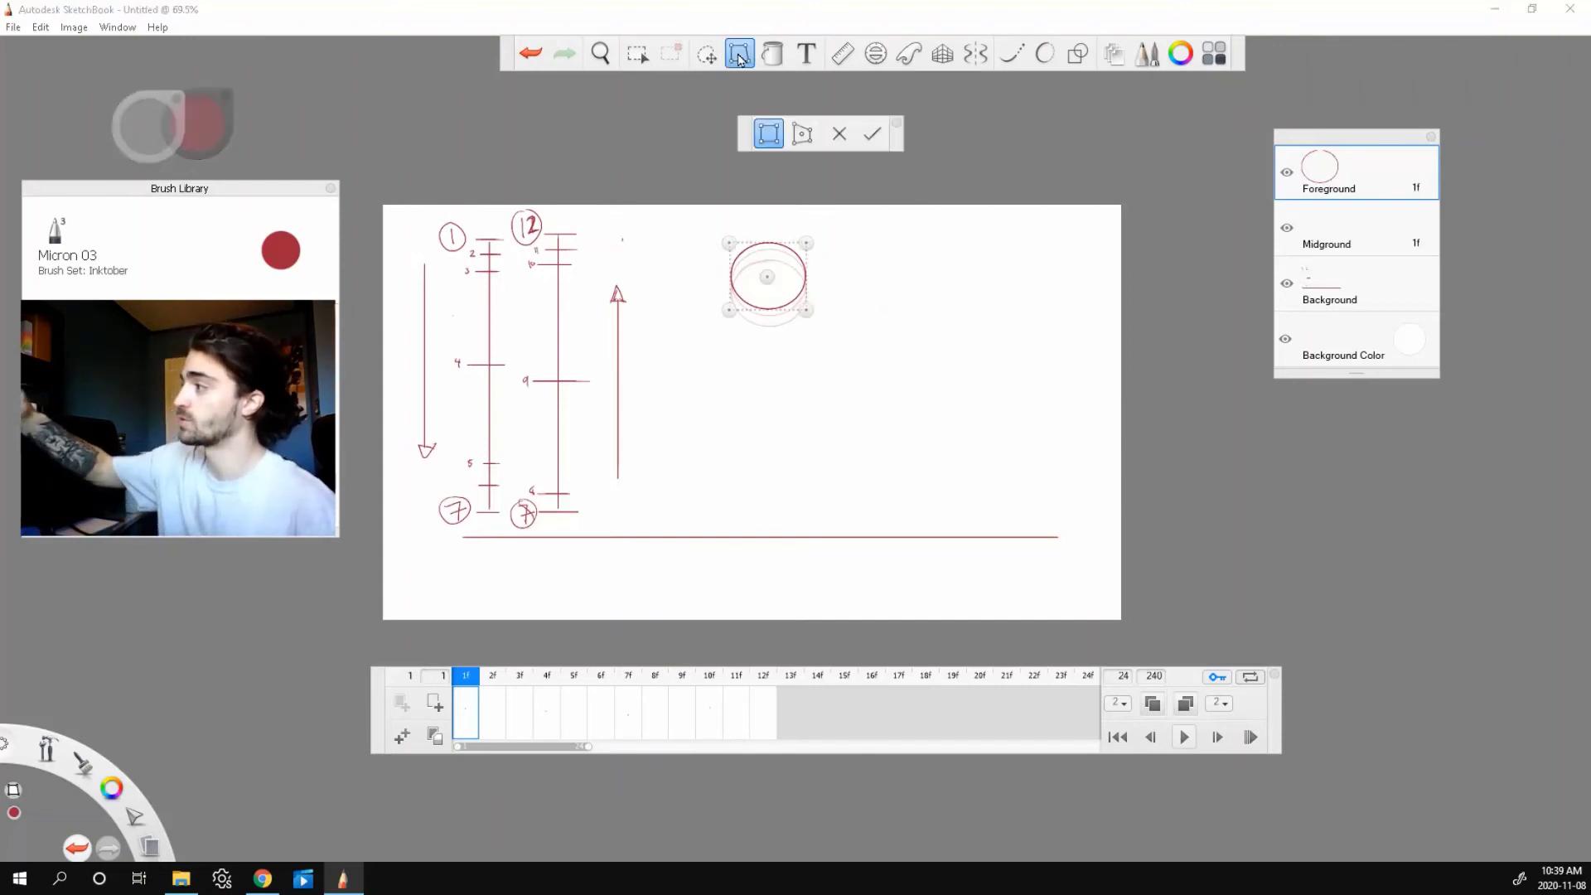
pyautogui.click(765, 137)
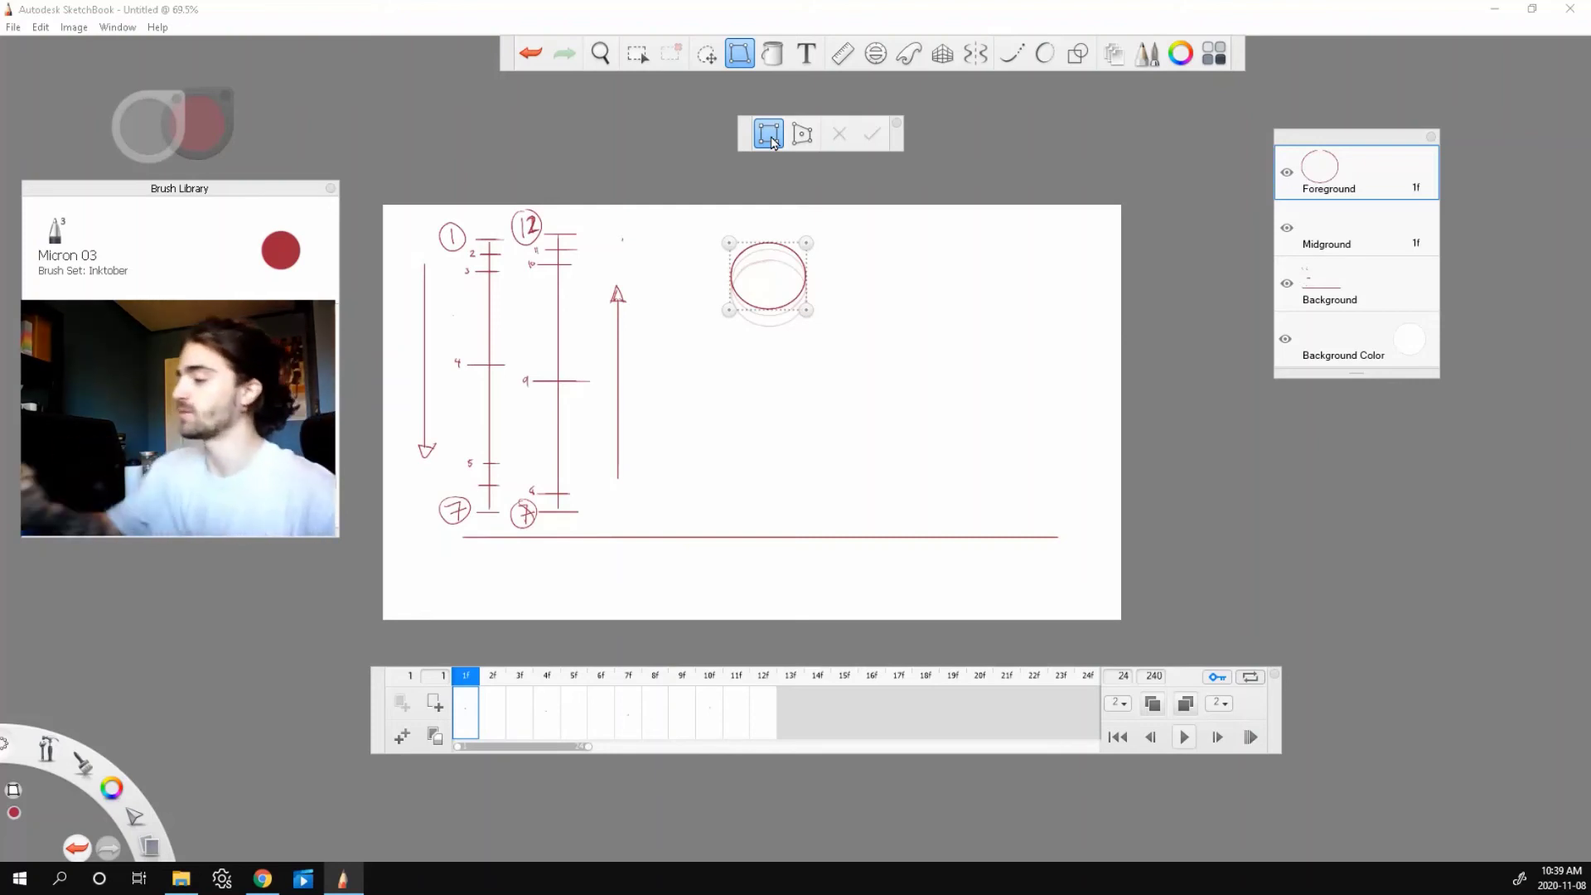
pyautogui.click(491, 712)
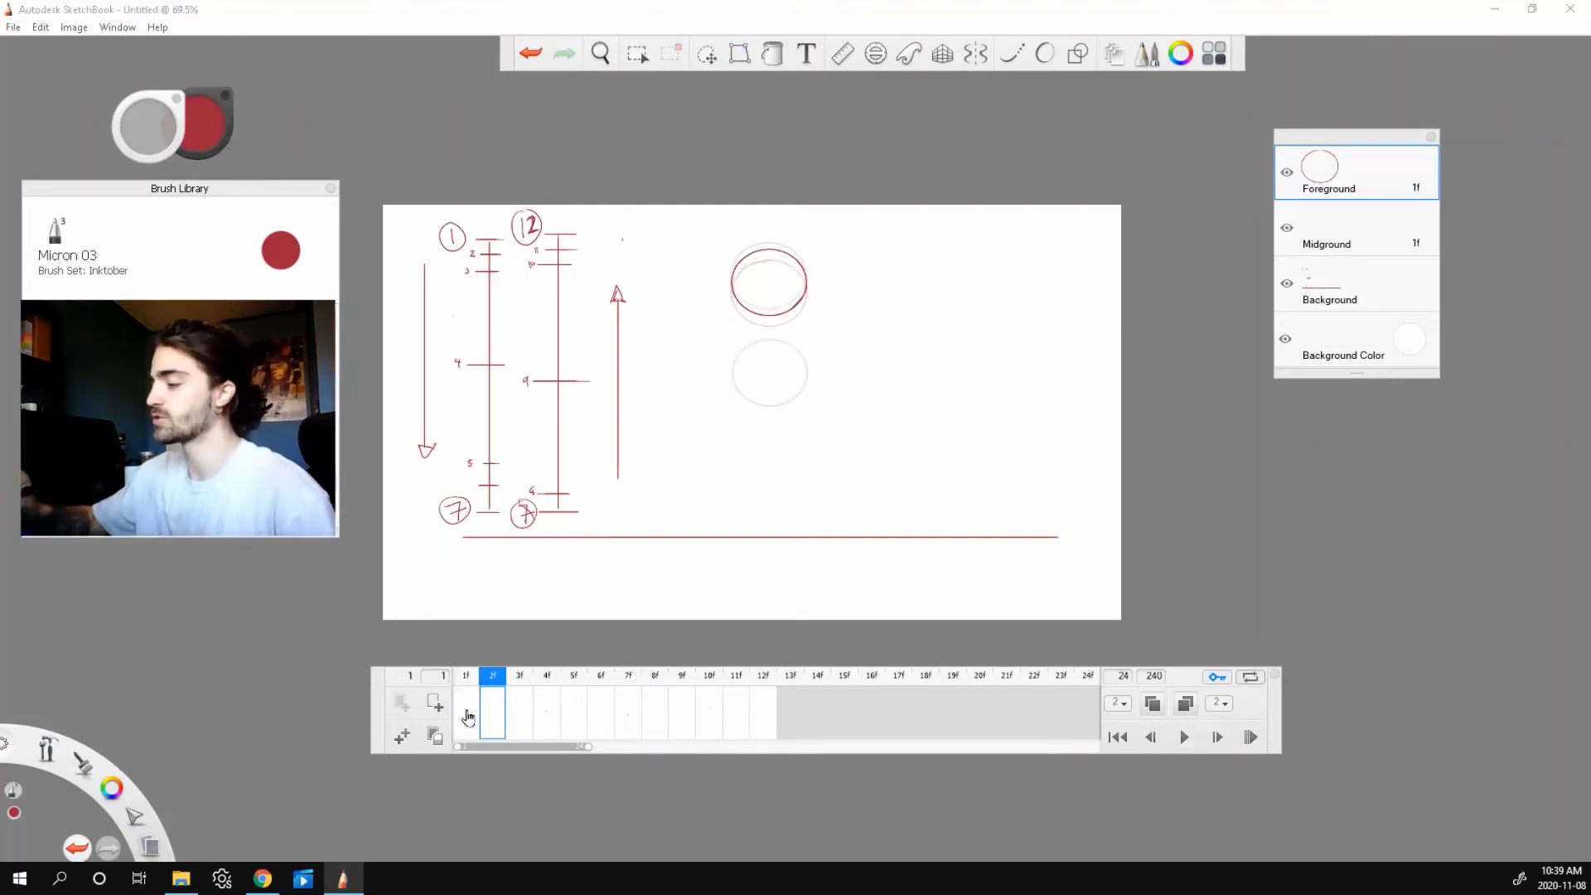
pyautogui.click(467, 715)
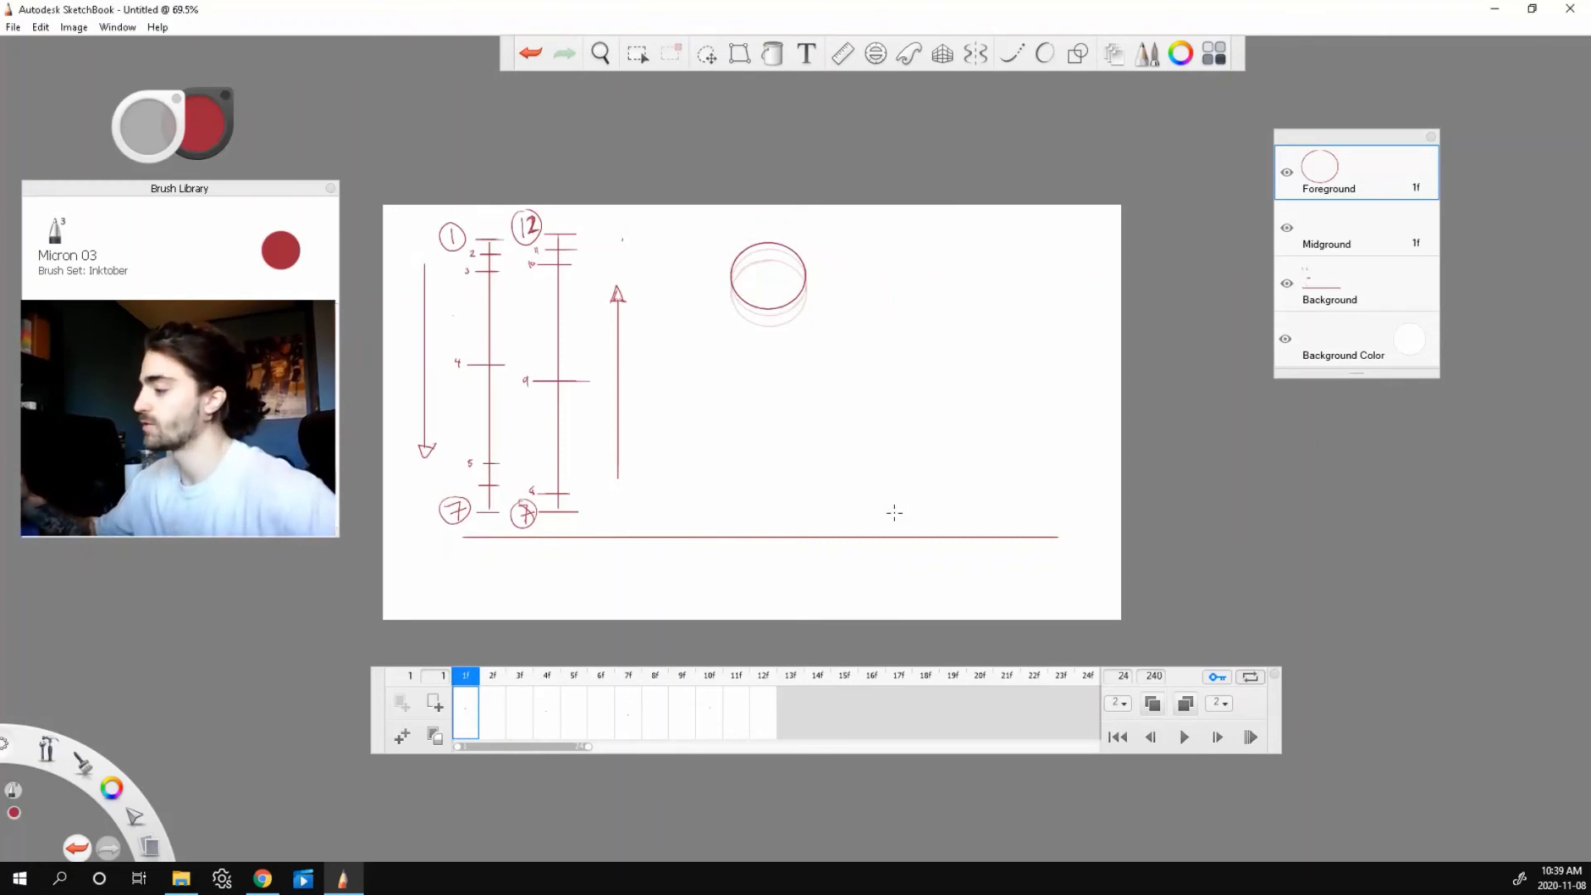
# - Stretch the frame 4 ball vertically and narrow it into a tall oval with the Distort tool
pyautogui.press('Right')
pyautogui.press('Right')
pyautogui.press('Right')
pyautogui.press('Right')
pyautogui.press('Right')
pyautogui.click(546, 709)
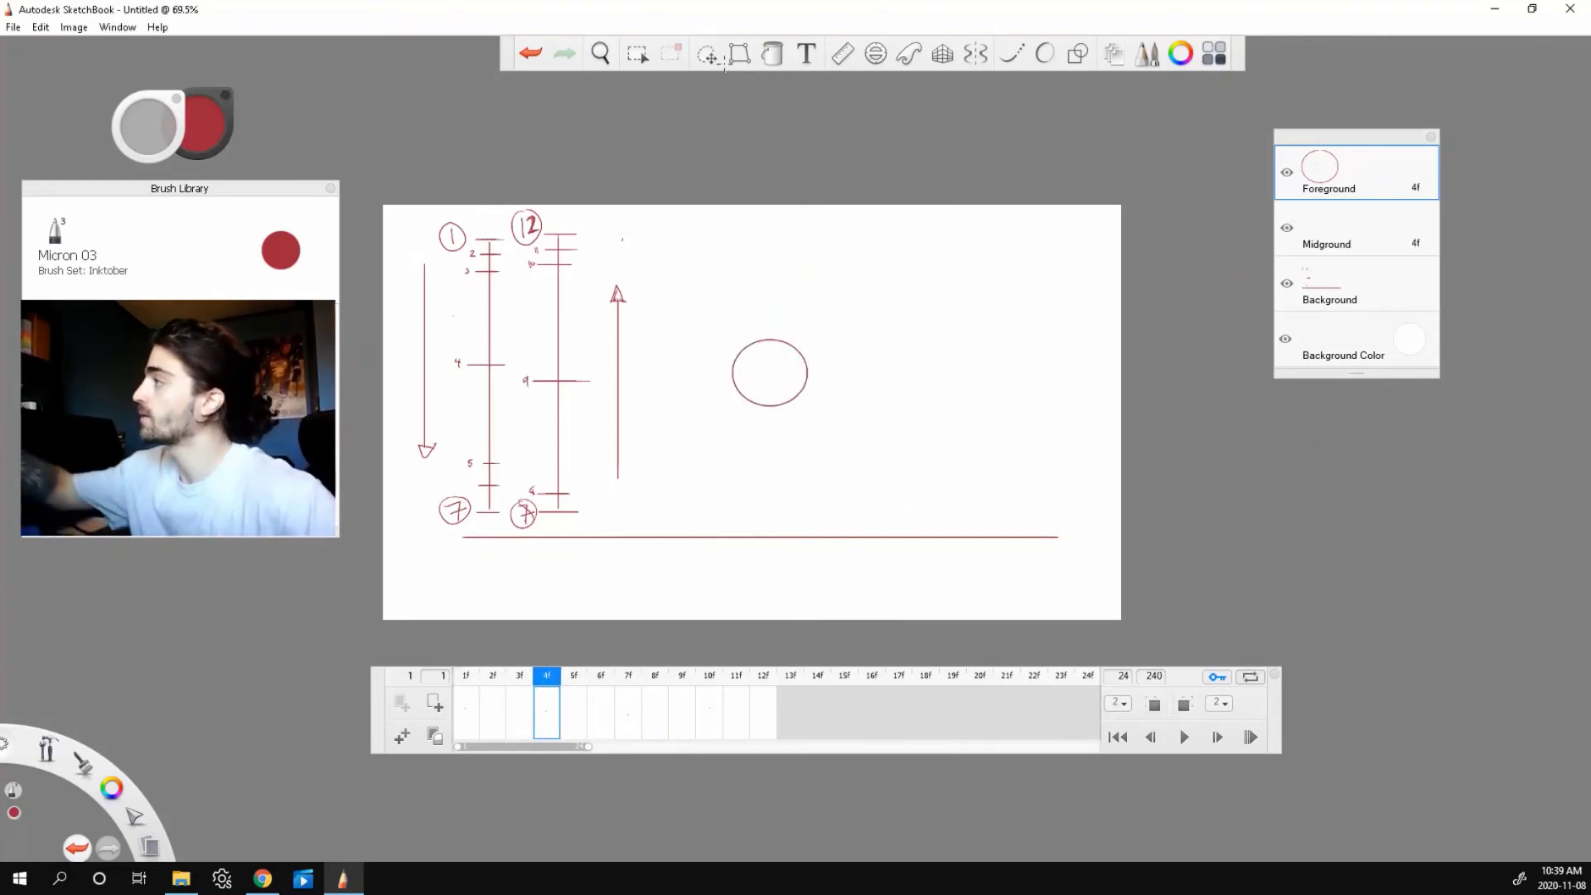
pyautogui.click(739, 53)
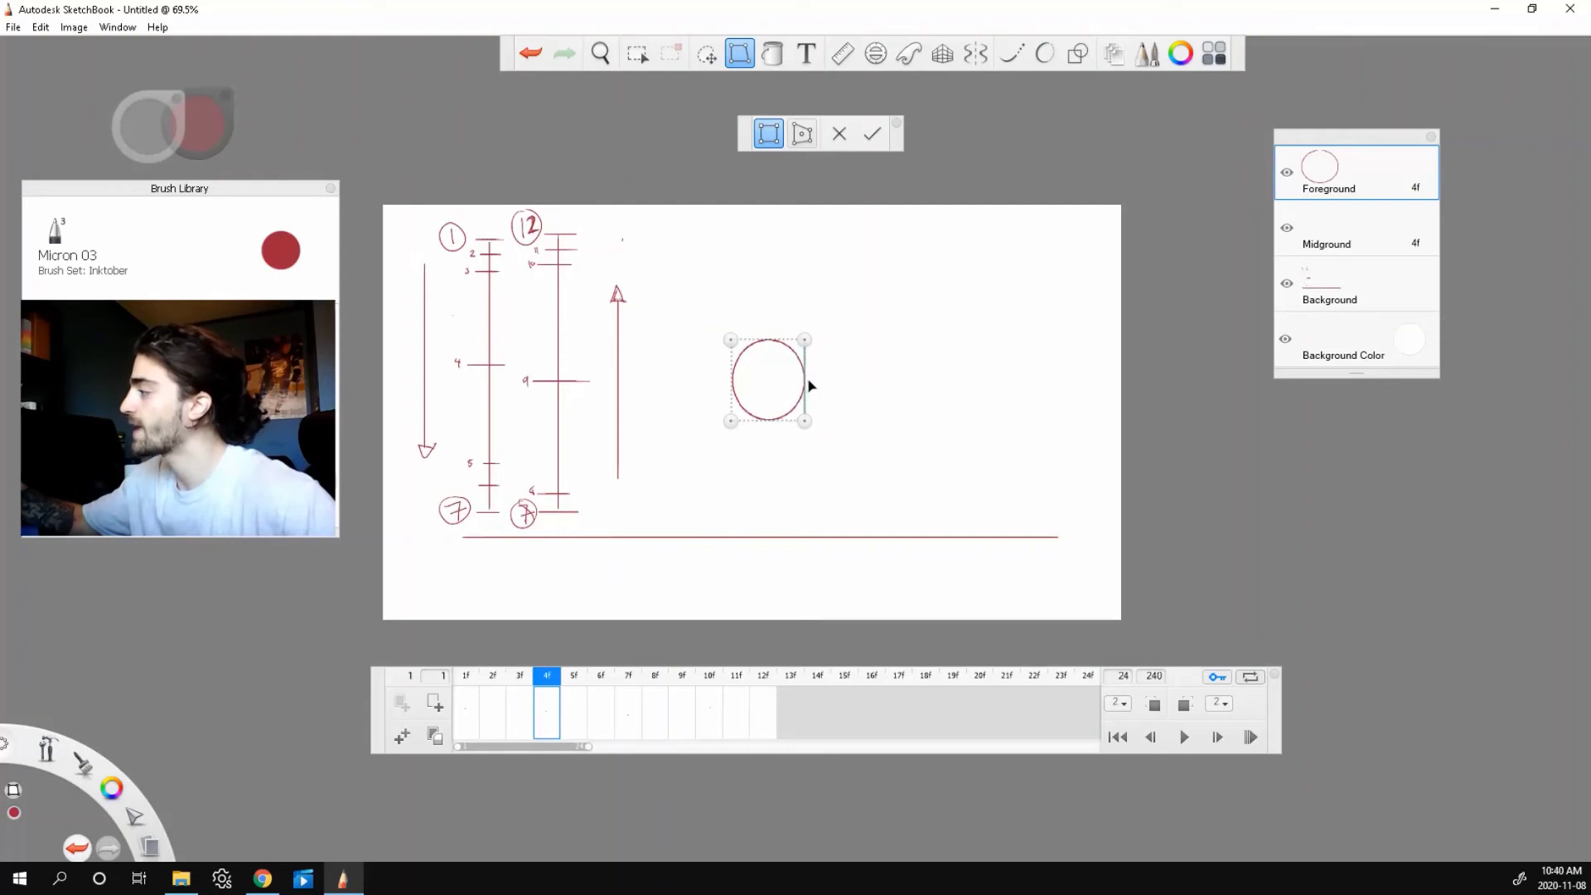
pyautogui.moveTo(731, 396); pyautogui.dragTo(742, 390)
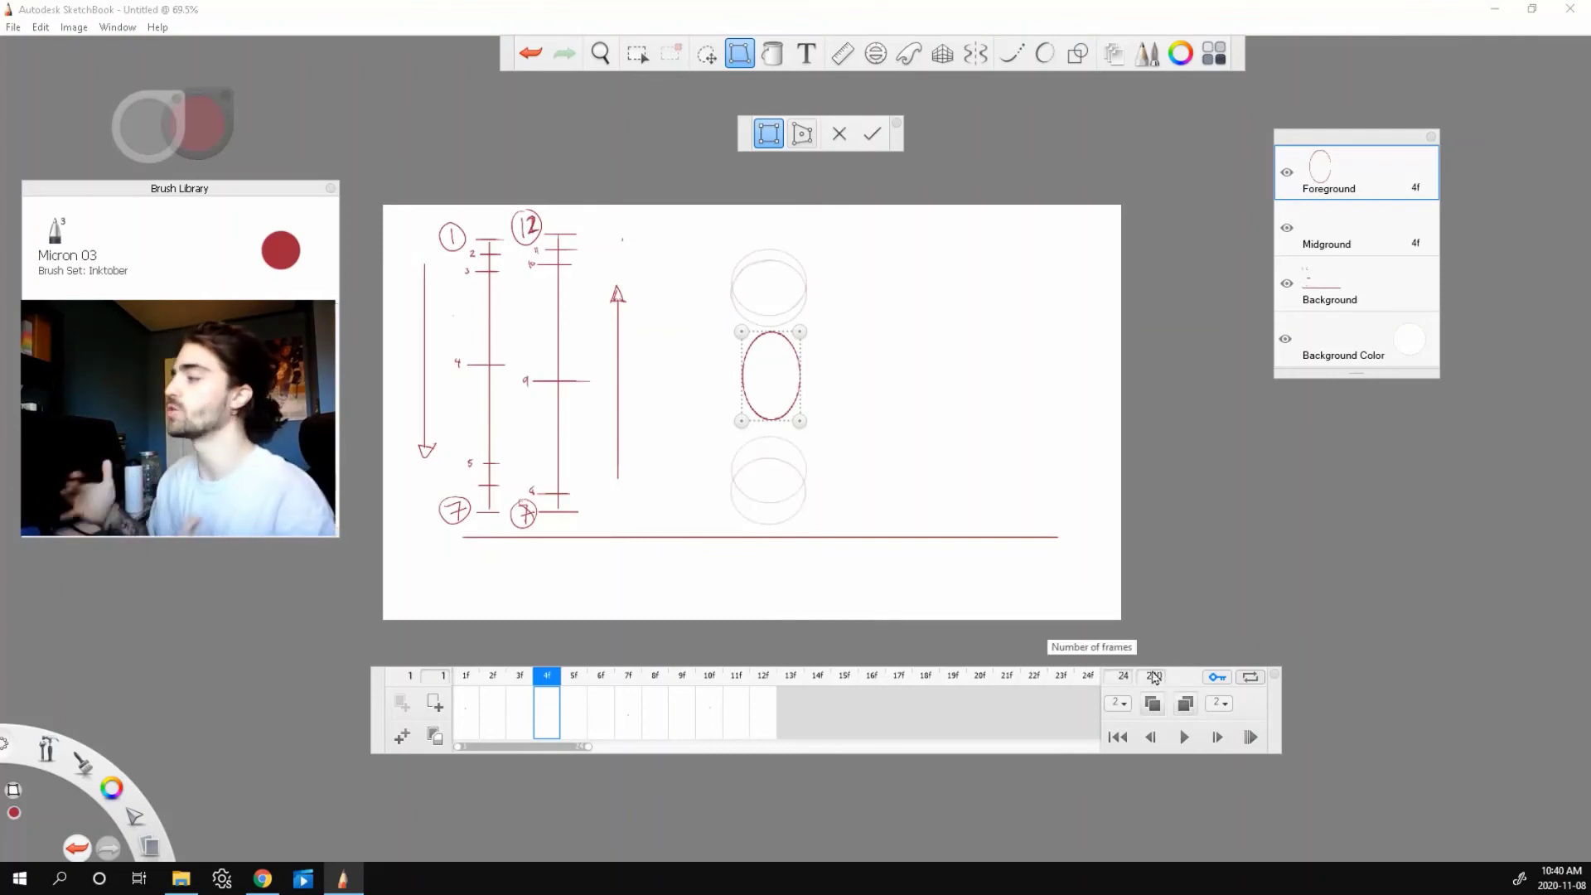
# - Stretch the frame 5 ball into a slightly taller narrow oval than frame 4's, comparing the two frames
pyautogui.press('Right')
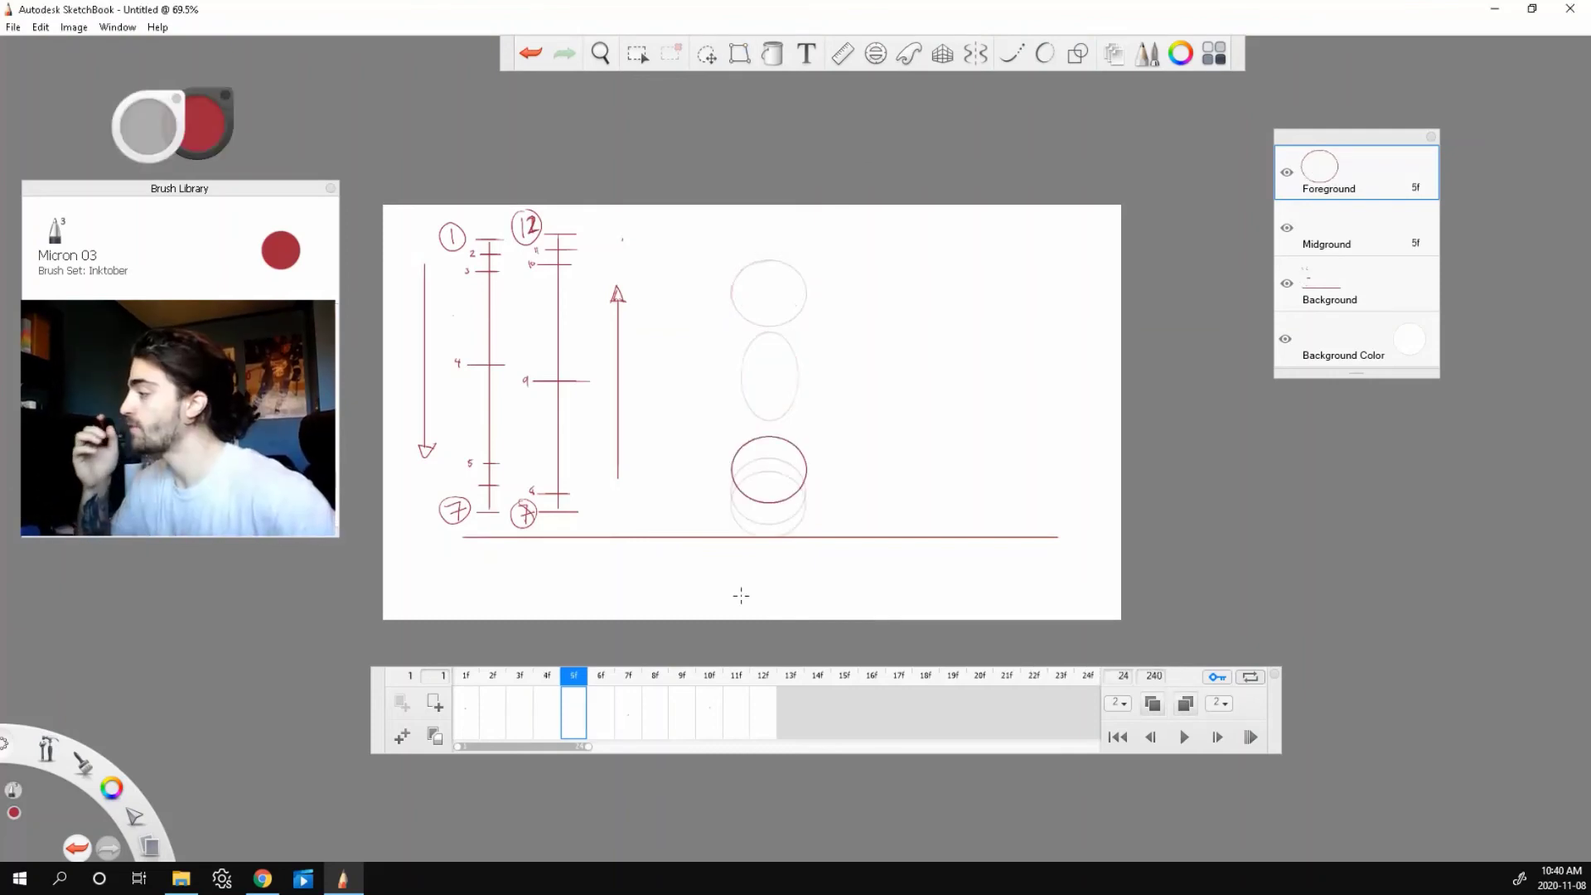
pyautogui.press('Left')
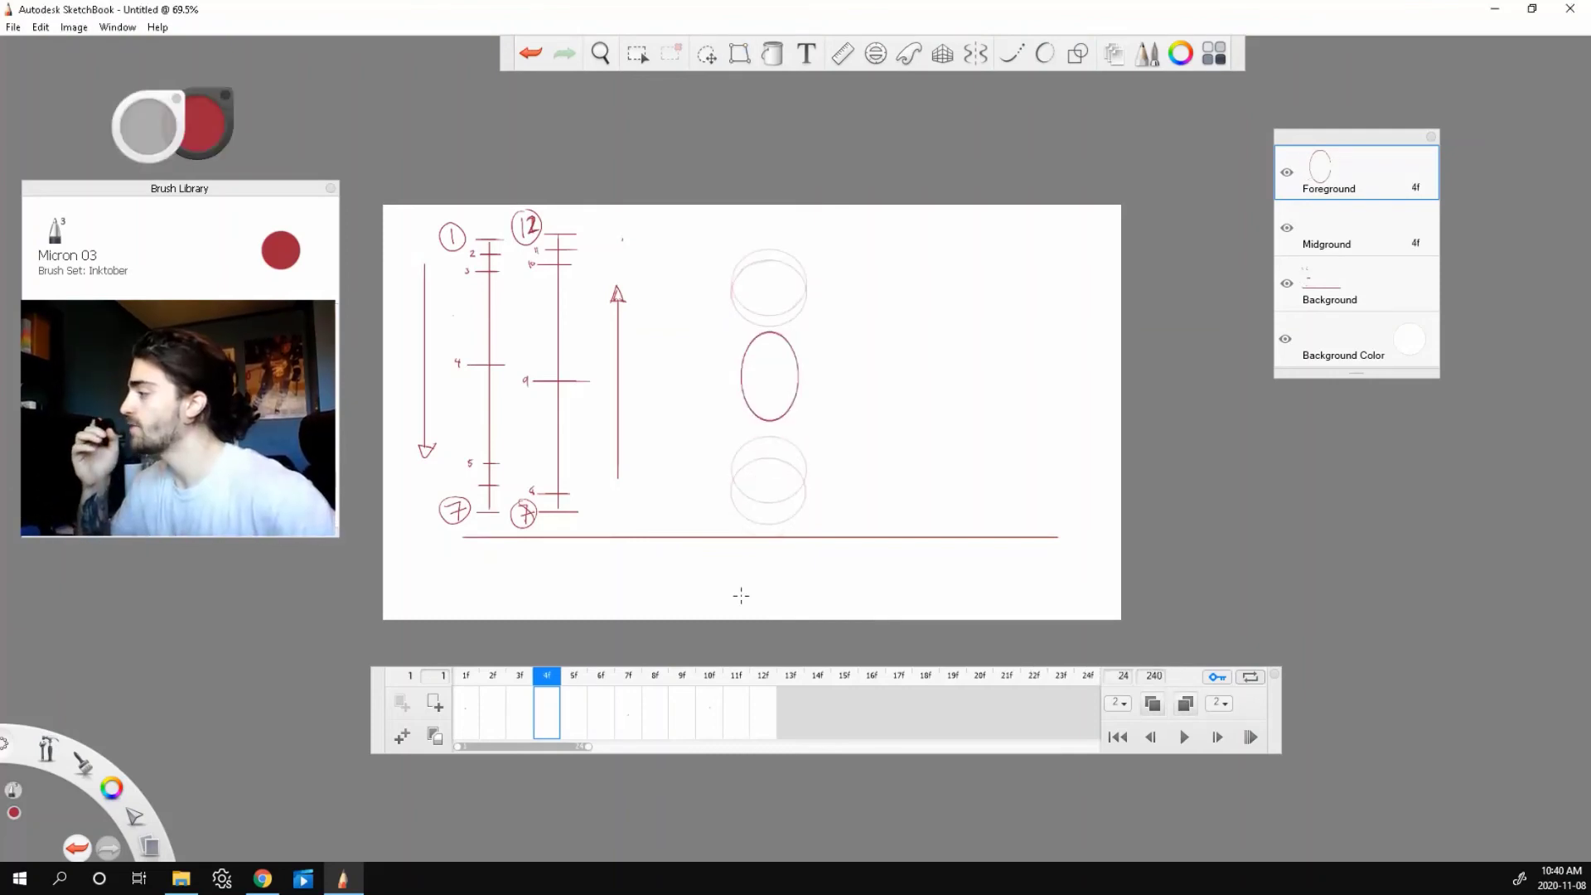
pyautogui.press('Right')
pyautogui.click(738, 58)
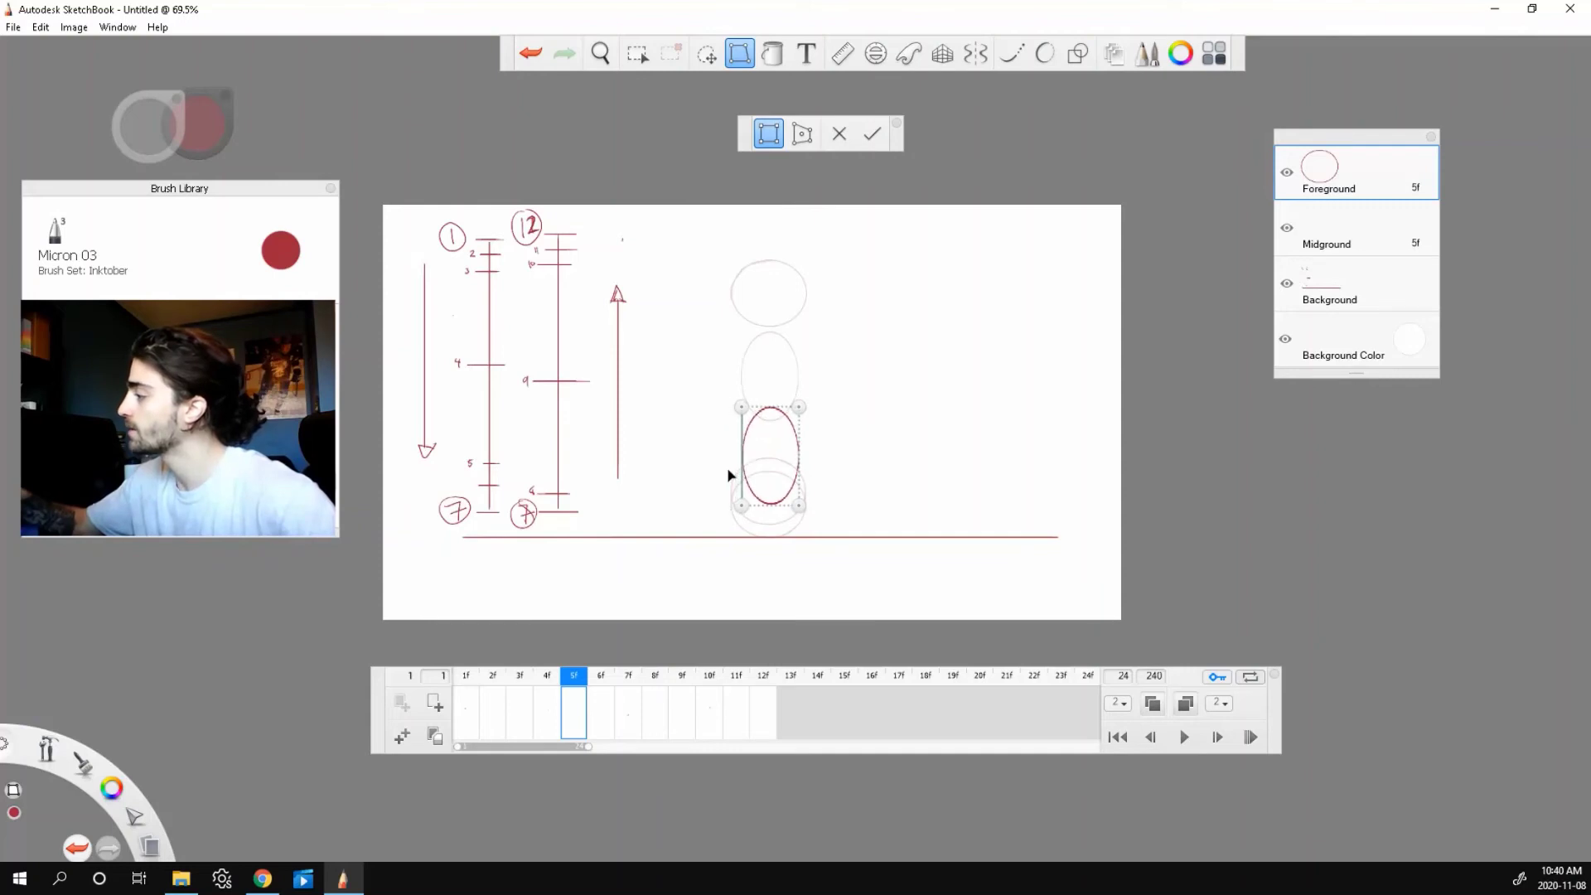
pyautogui.moveTo(547, 676)
pyautogui.mouseDown()
pyautogui.moveTo(627, 676)
pyautogui.moveTo(573, 676)
pyautogui.mouseUp()
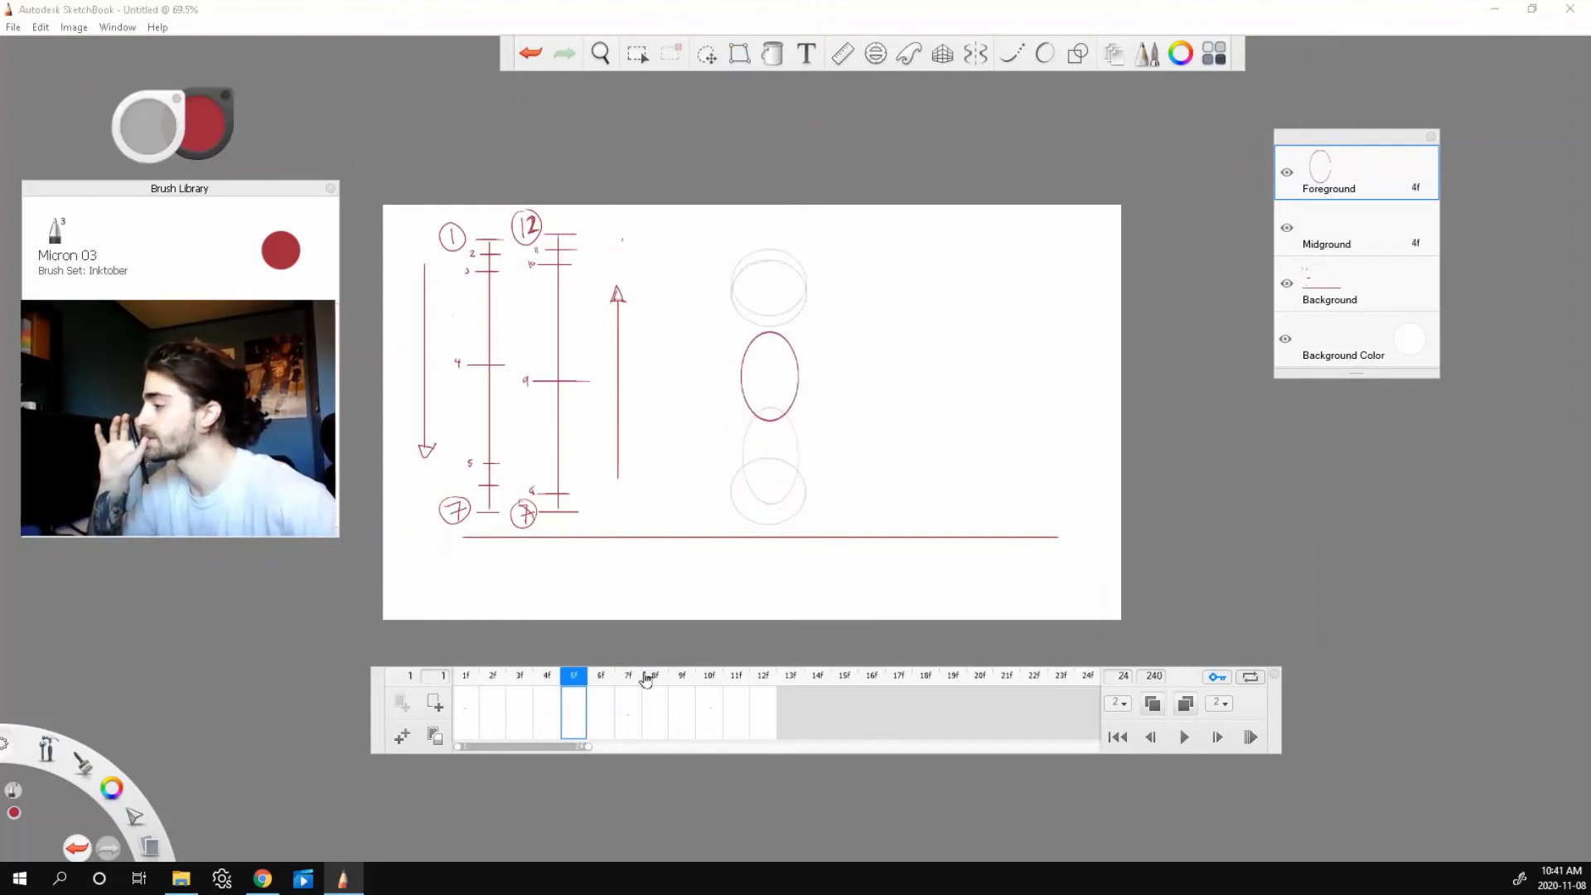
# - Squash the frame 7 ball into a wide, flat oval resting on the ground line
pyautogui.press('.')
pyautogui.press('.')
pyautogui.press(',')
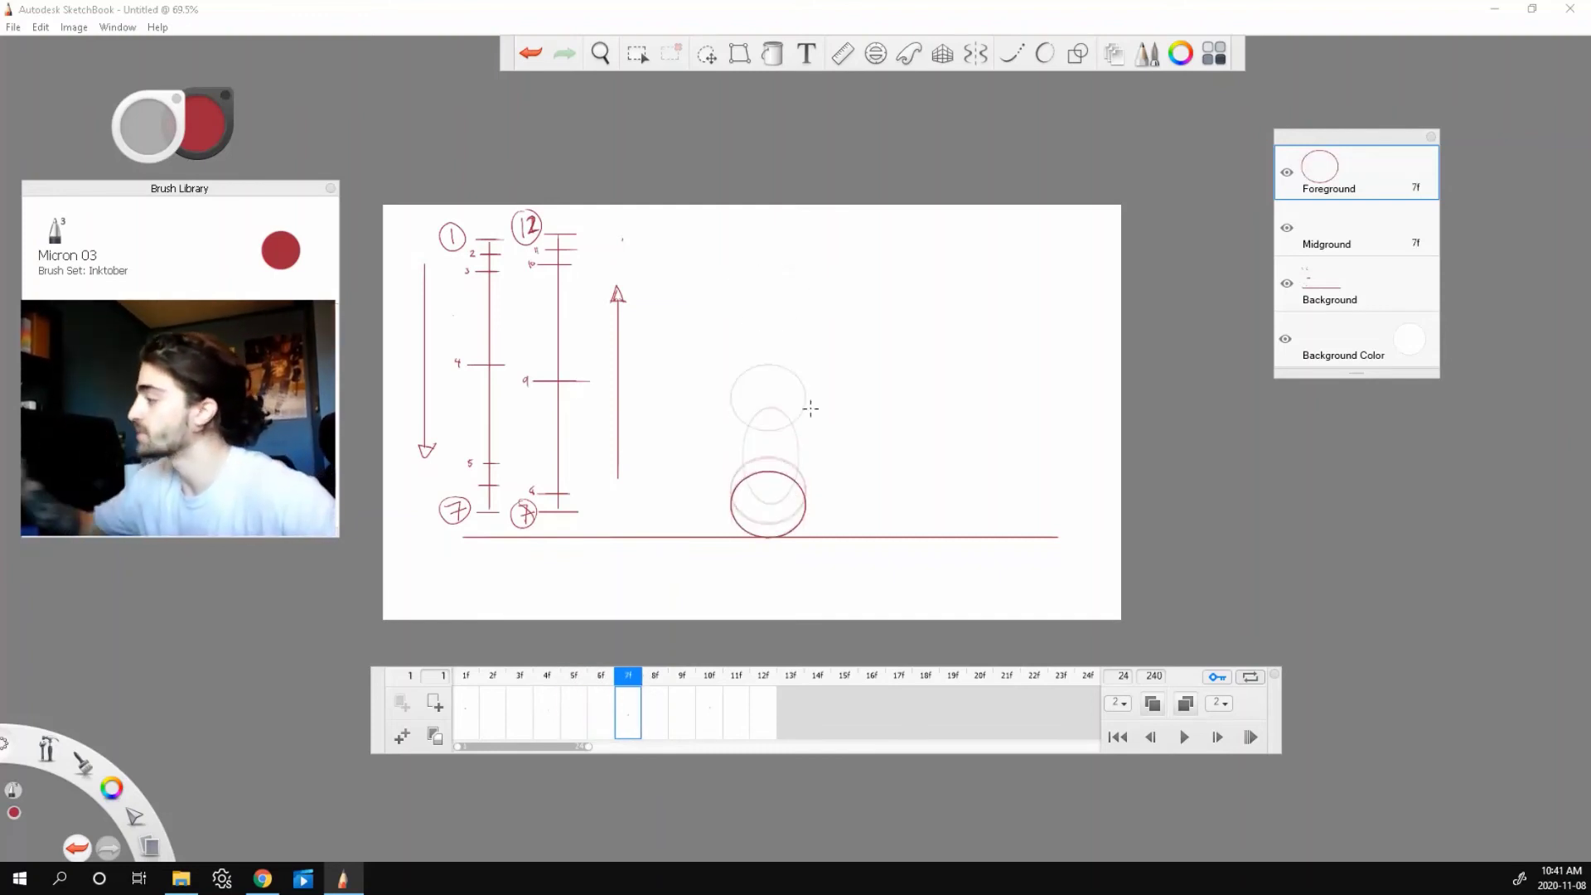
pyautogui.hotkey('ctrl', 't')
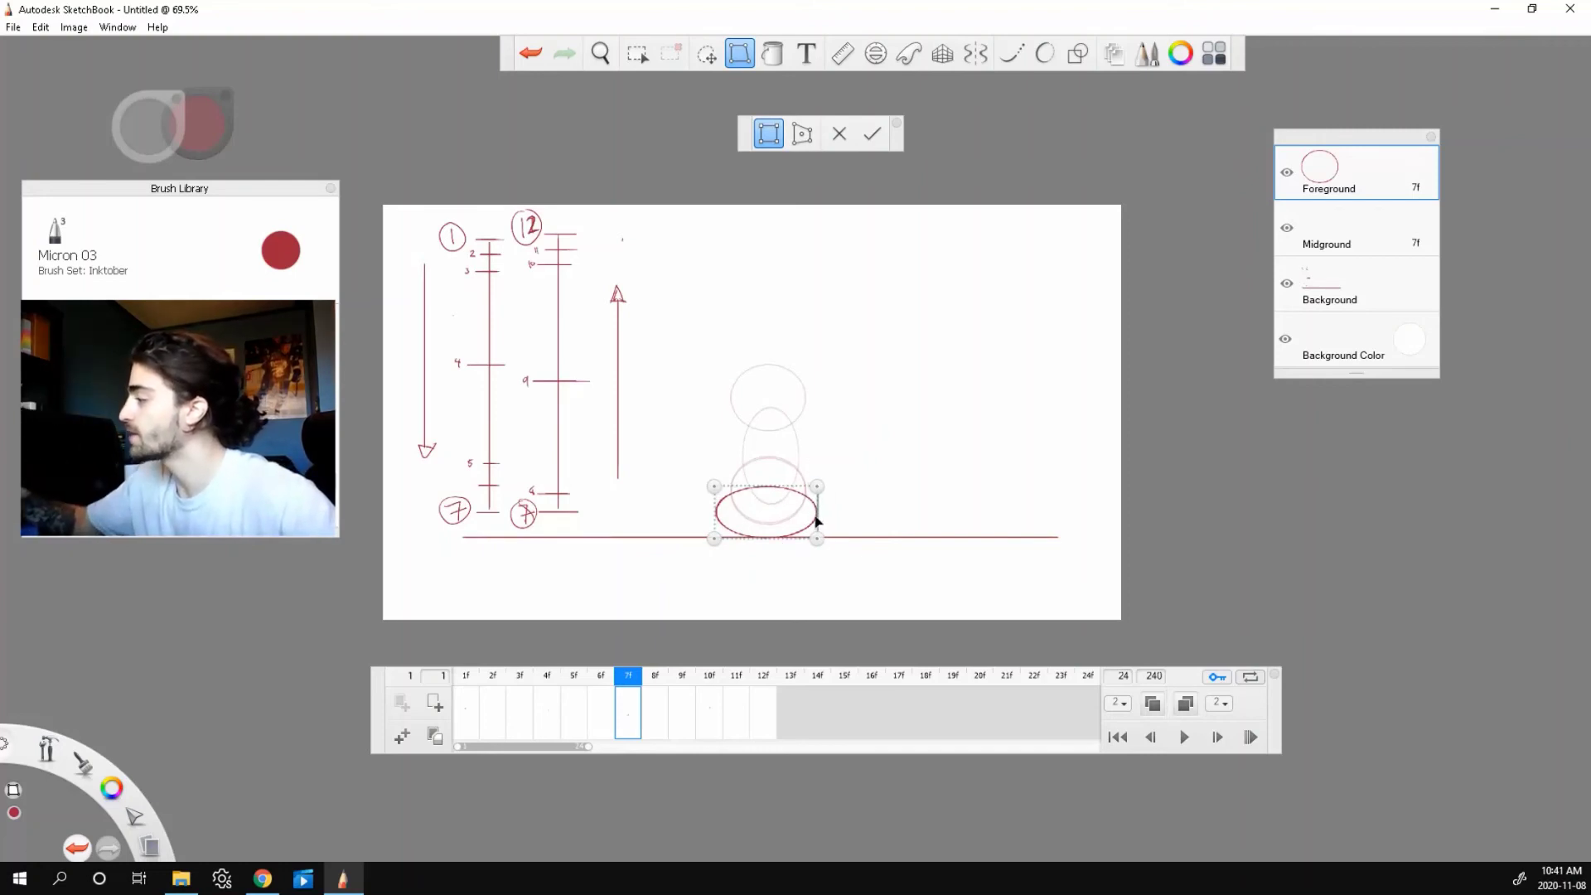
# - Step back through the falling frames and play the animation to check the squash and stretch
pyautogui.press(',')
pyautogui.press(',')
pyautogui.press(',')
pyautogui.press(',')
pyautogui.press(',')
pyautogui.press(',')
pyautogui.press(',')
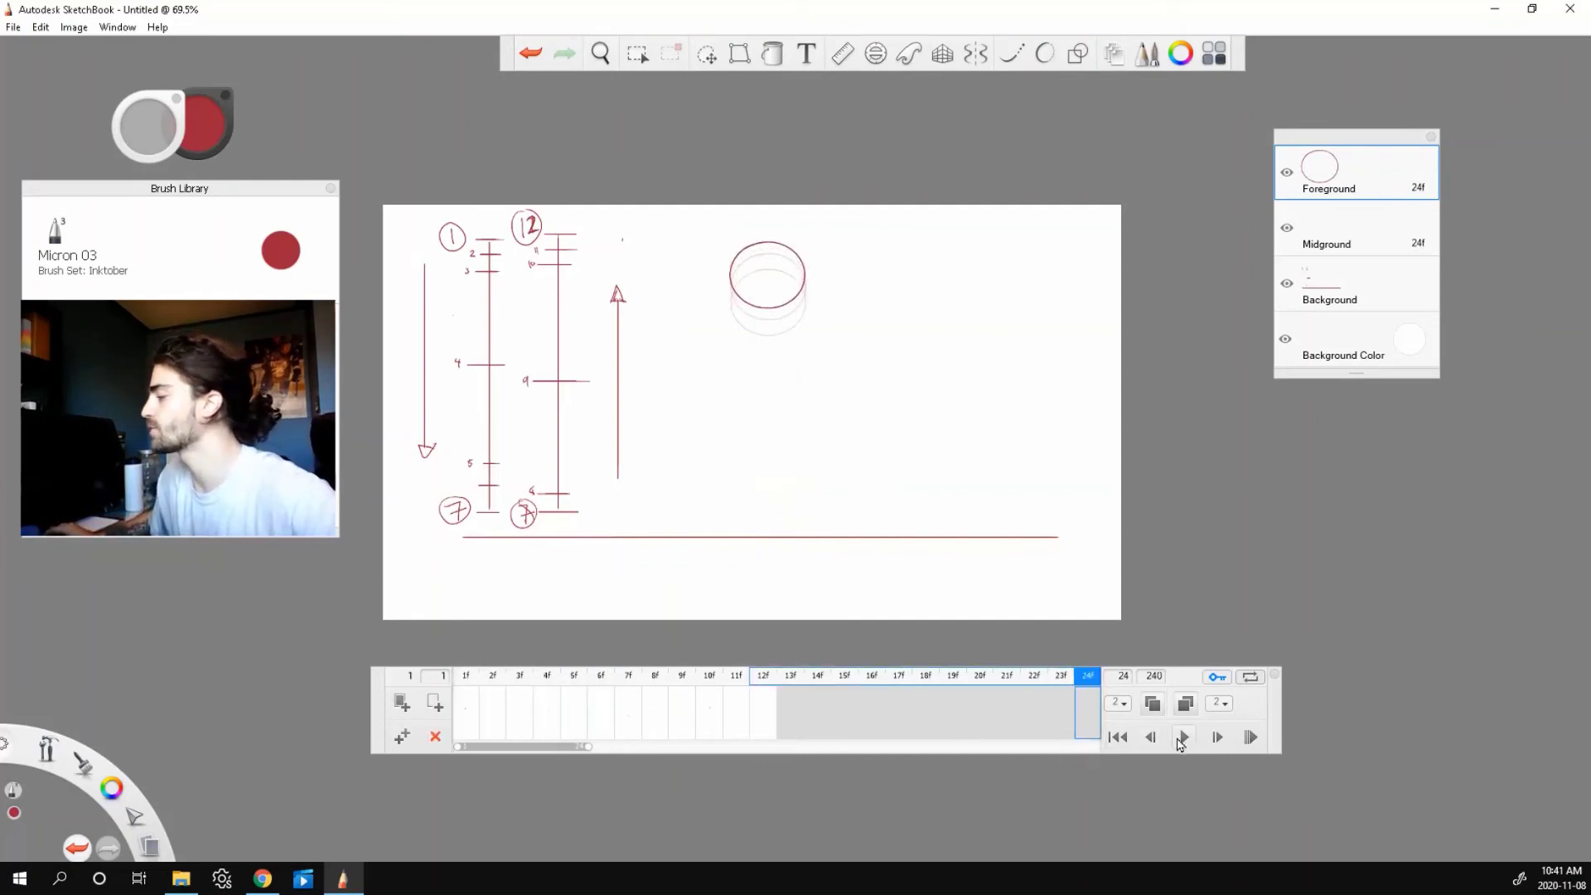
pyautogui.click(1181, 737)
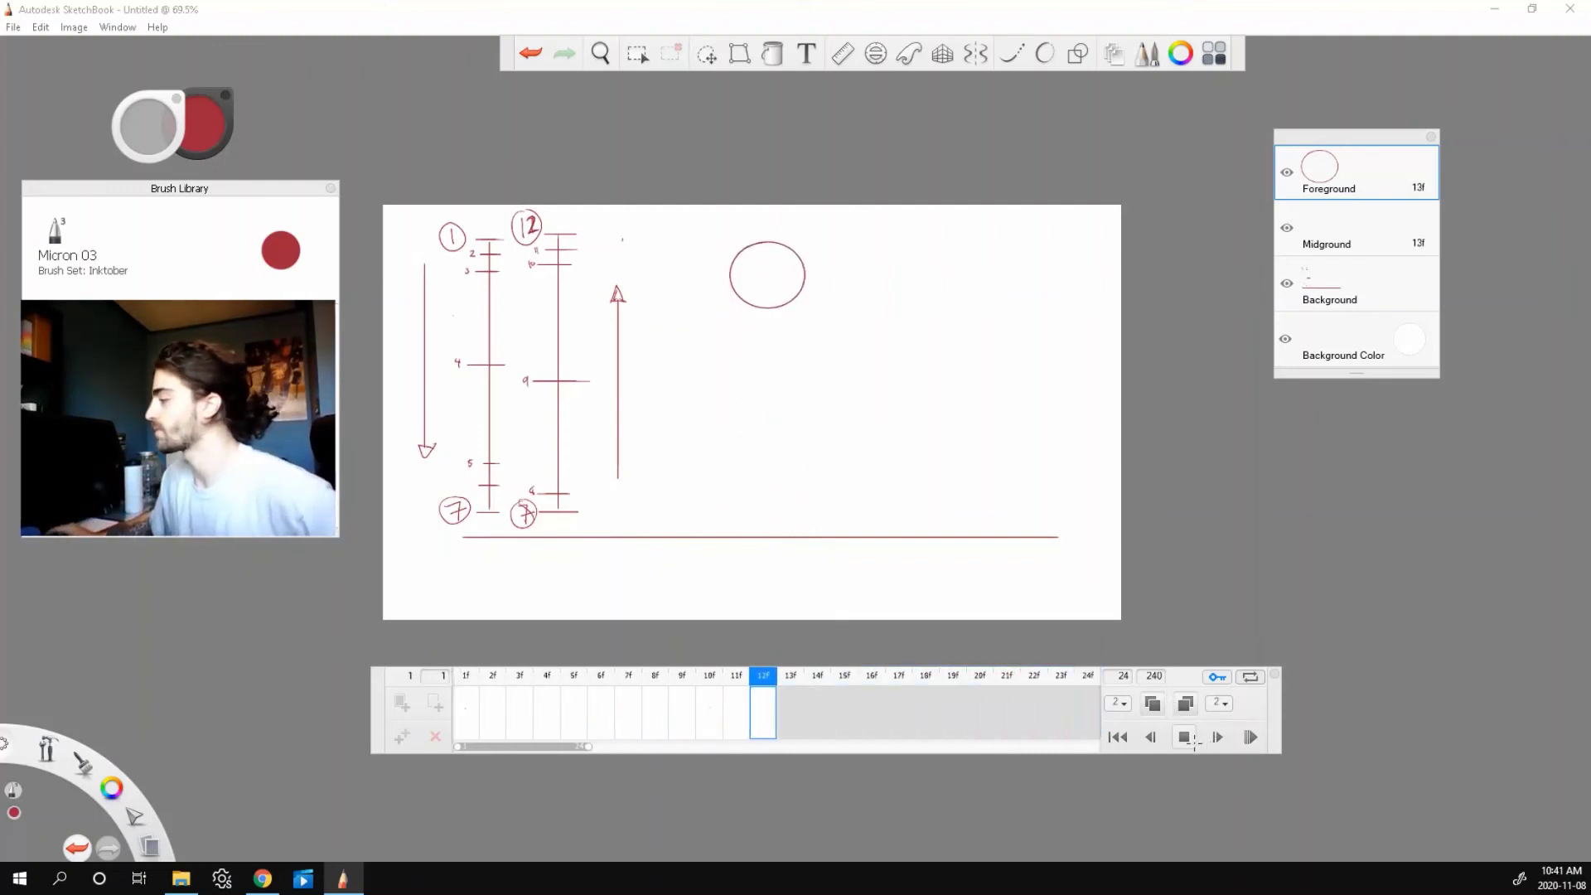
pyautogui.click(1184, 738)
# - Compare the frames around ground contact, stretch the frame 9 ball vertically into a narrow oval, and play back the bounce
pyautogui.click(609, 720)
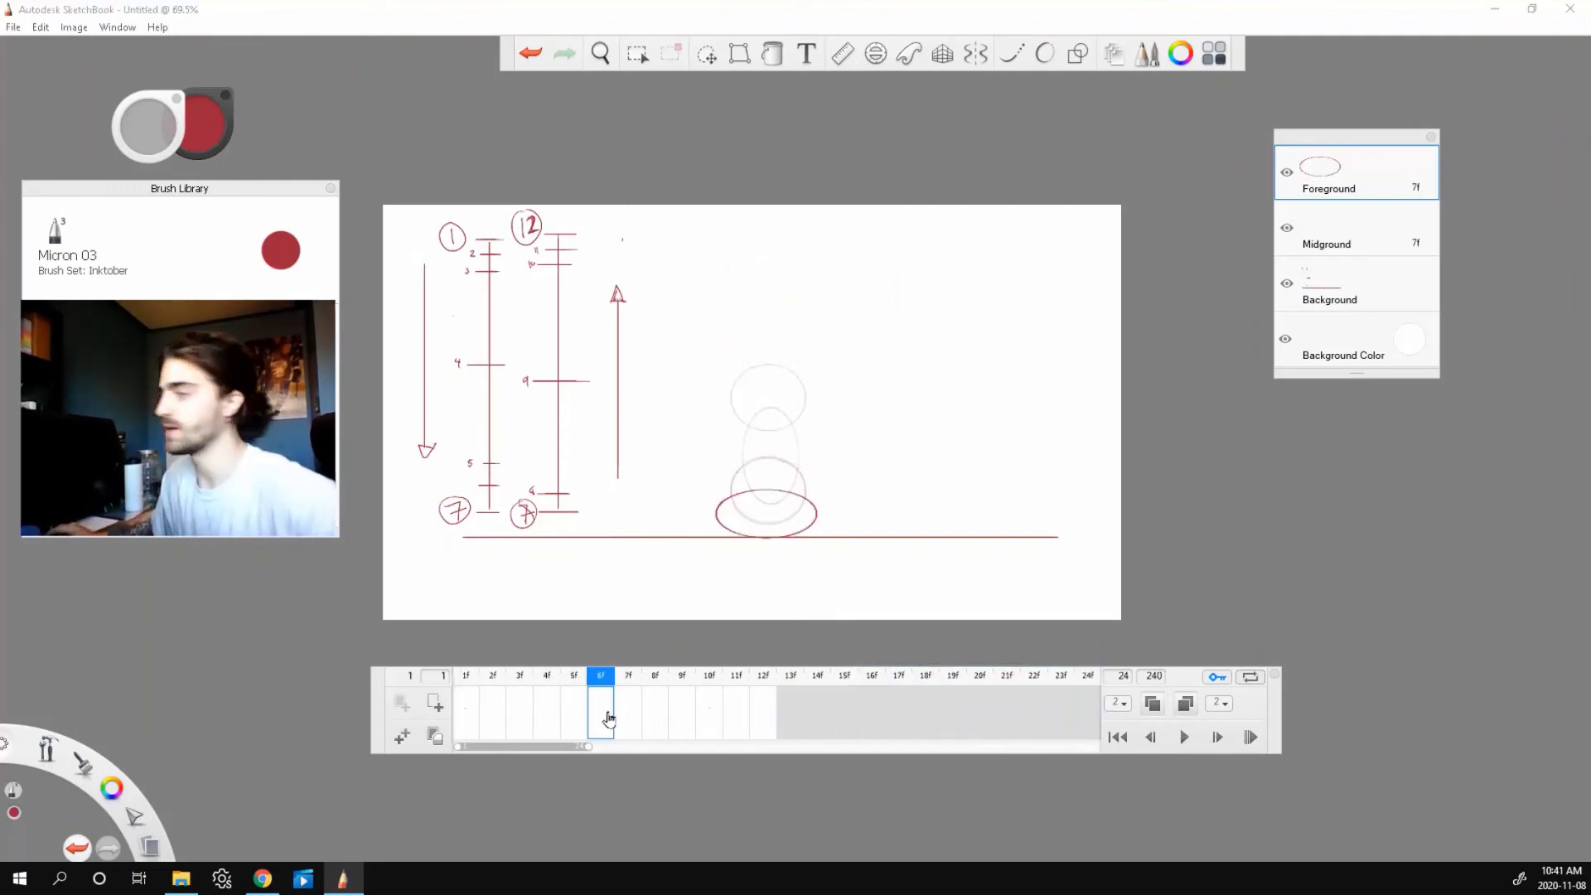
pyautogui.press('Right')
pyautogui.press('Right')
pyautogui.press('Right')
pyautogui.press('Left')
pyautogui.press('Left')
pyautogui.press('Right')
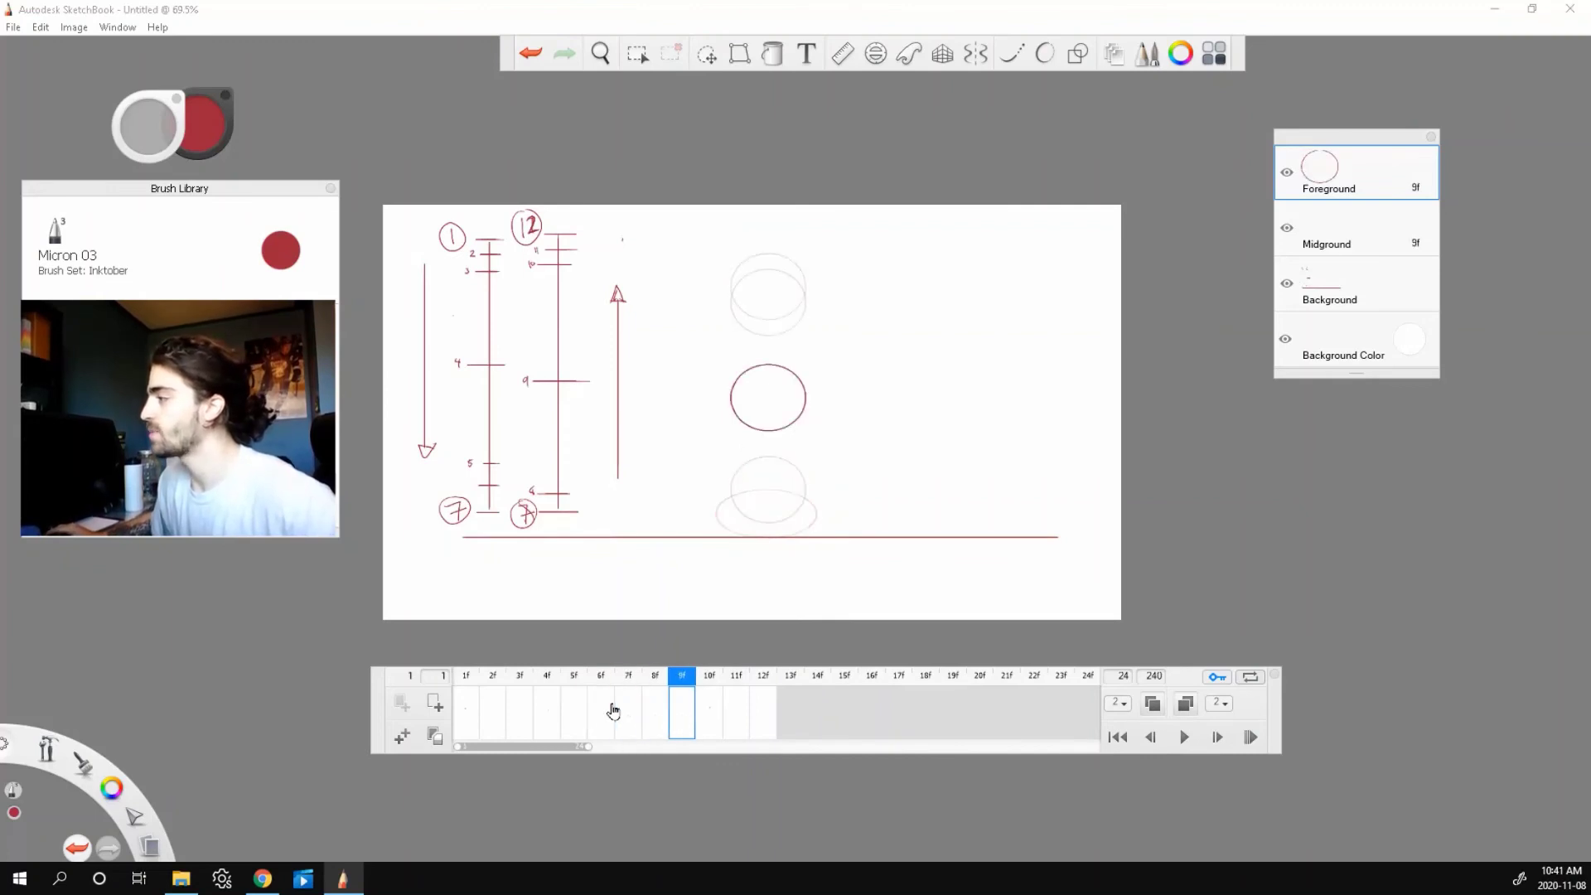
pyautogui.press('Left')
pyautogui.press('Right')
pyautogui.press('Left')
pyautogui.press('Right')
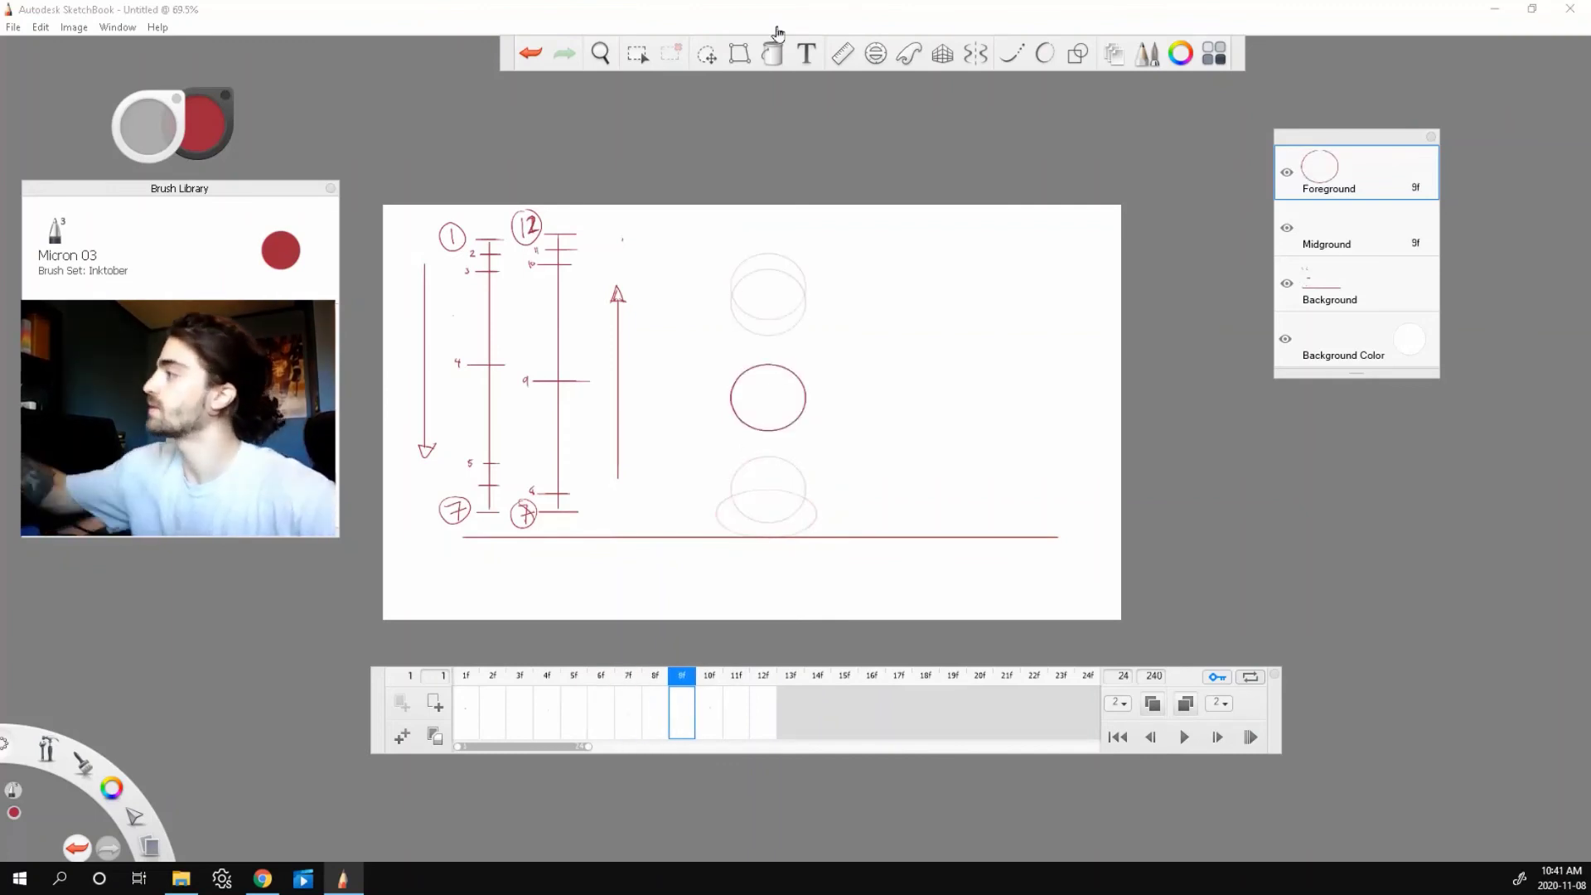
pyautogui.click(737, 56)
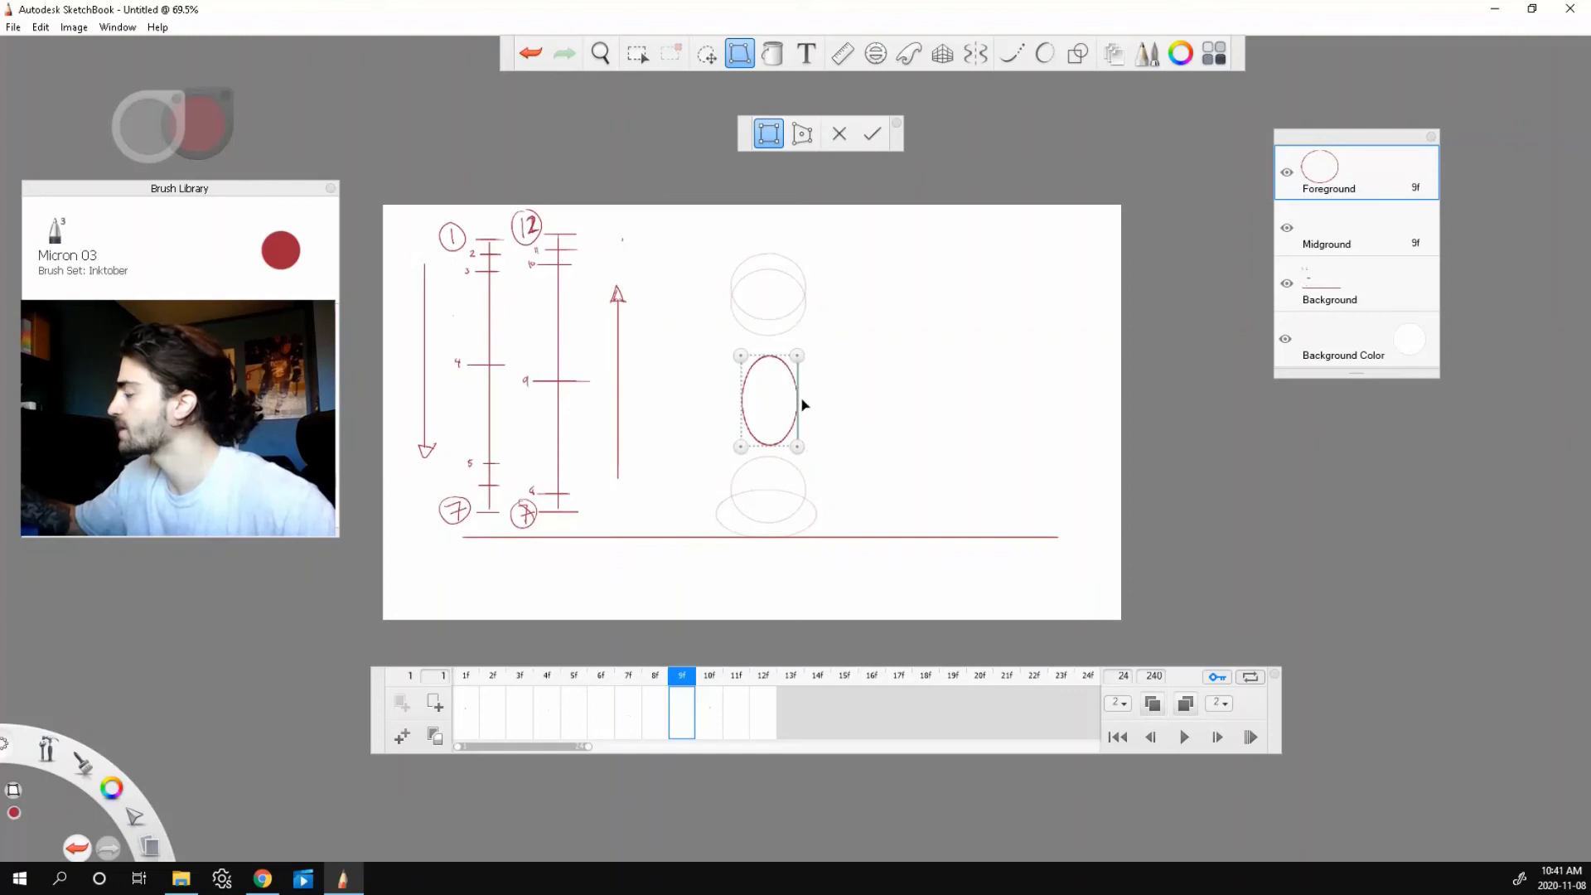
pyautogui.click(870, 135)
pyautogui.click(1184, 737)
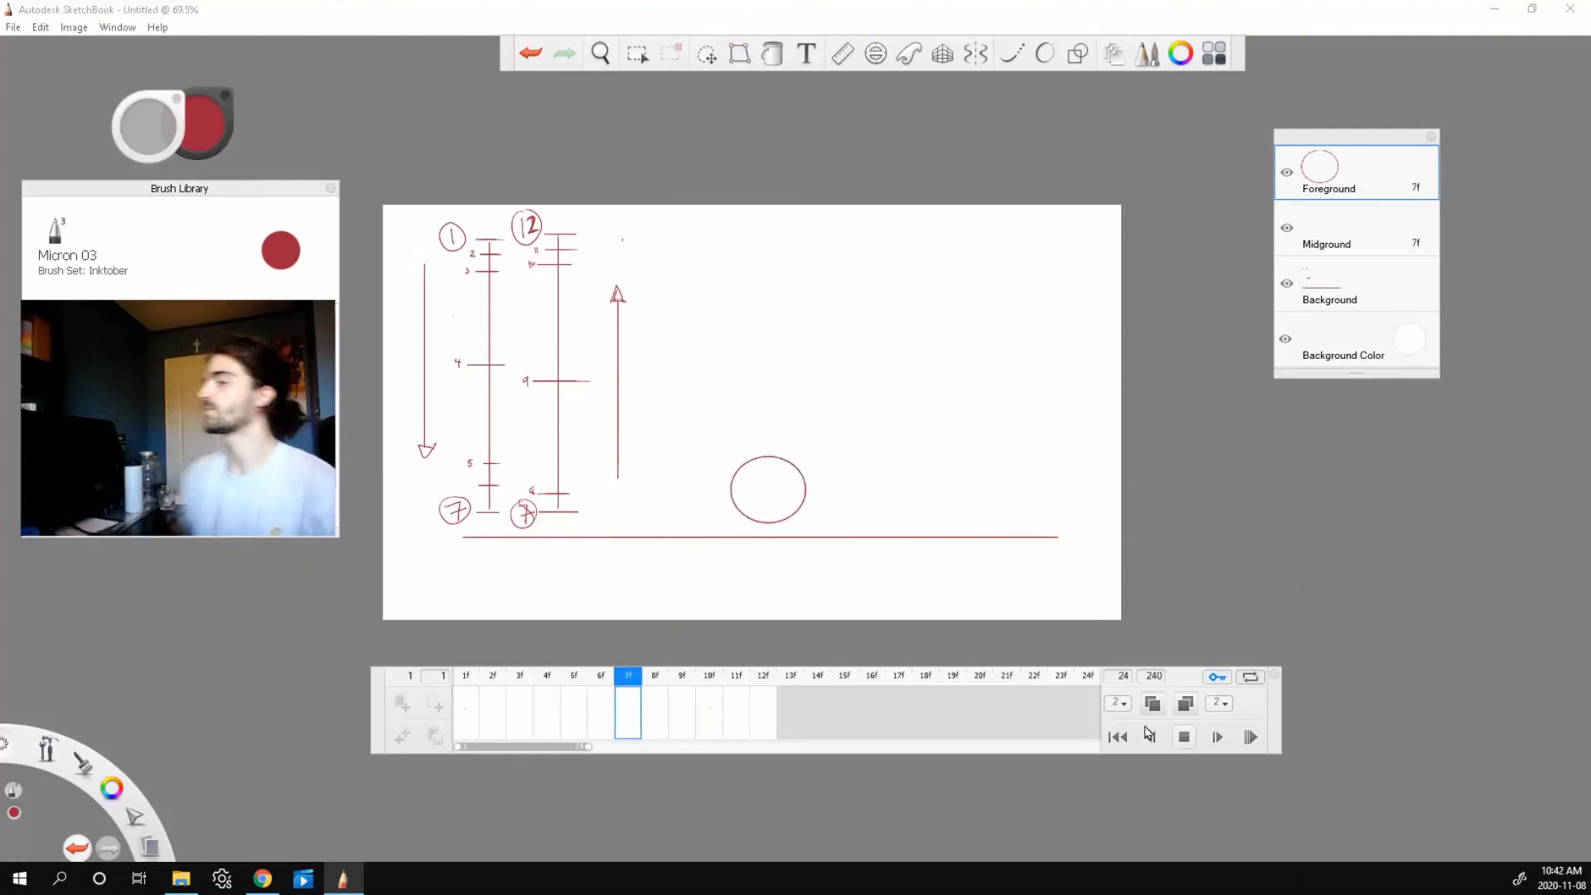